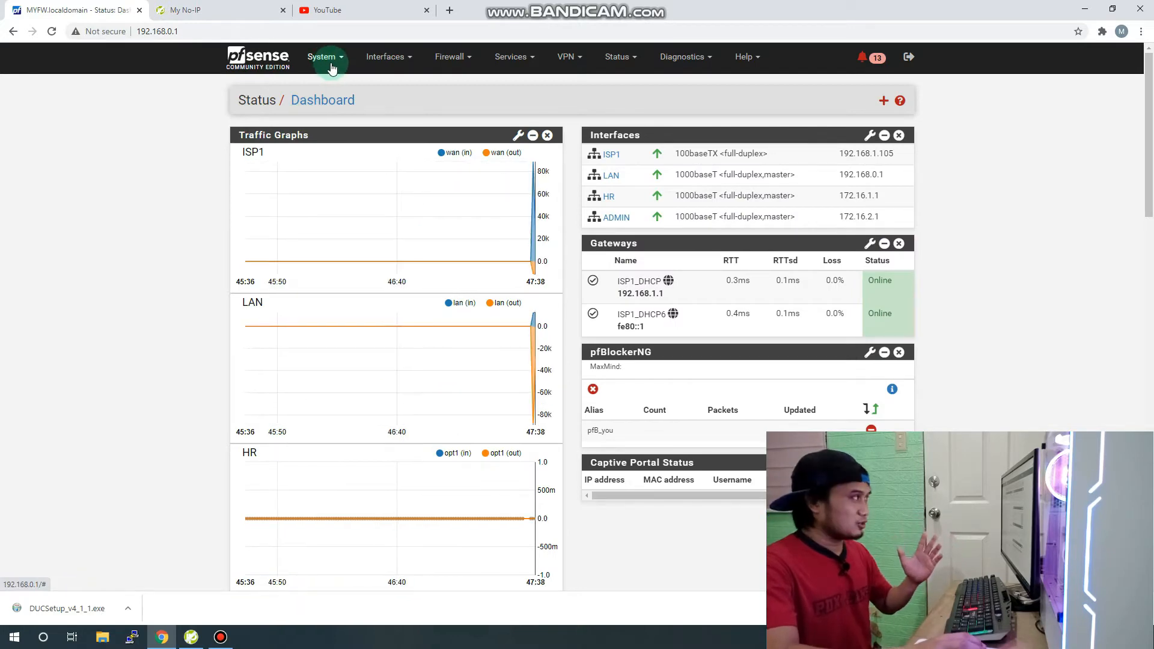
- Open the advanced Admin Access settings and examine the webConfigurator's TCP port setting and its default port for HTTP
click(331, 67)
click(338, 88)
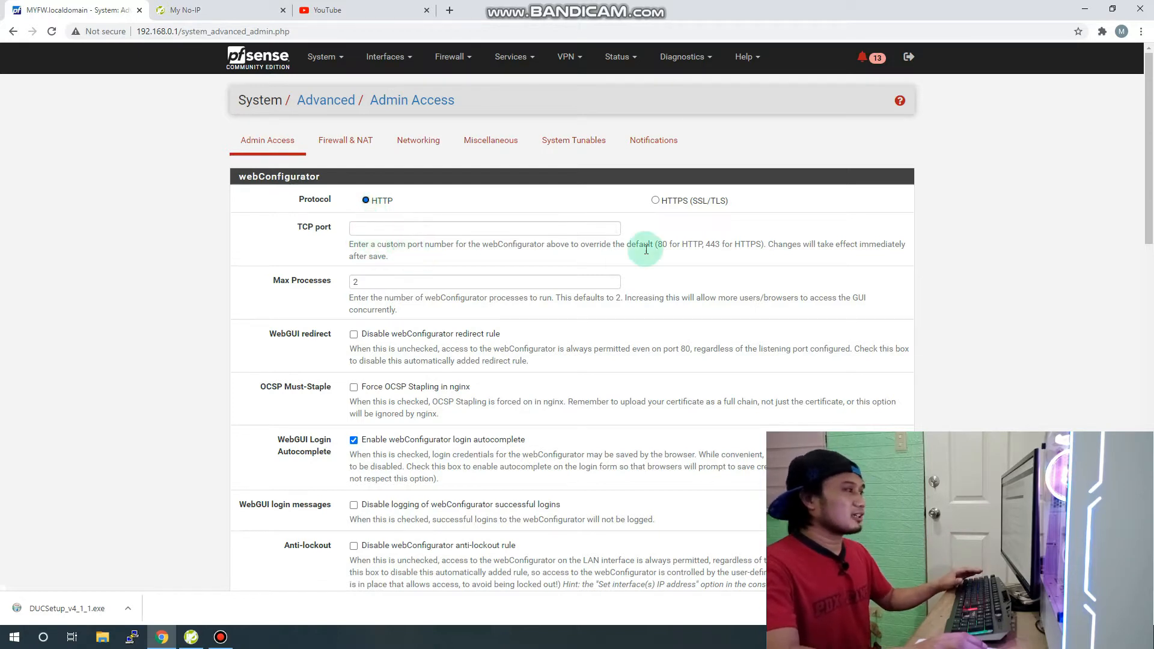
drag(664, 244, 653, 246)
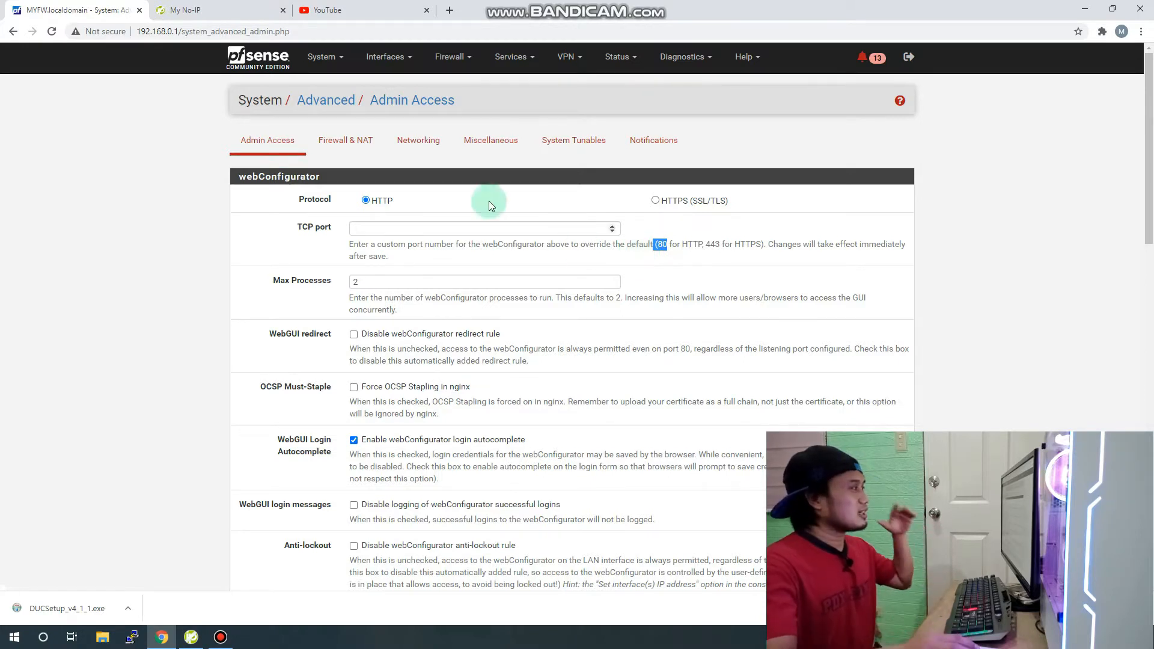
click(447, 227)
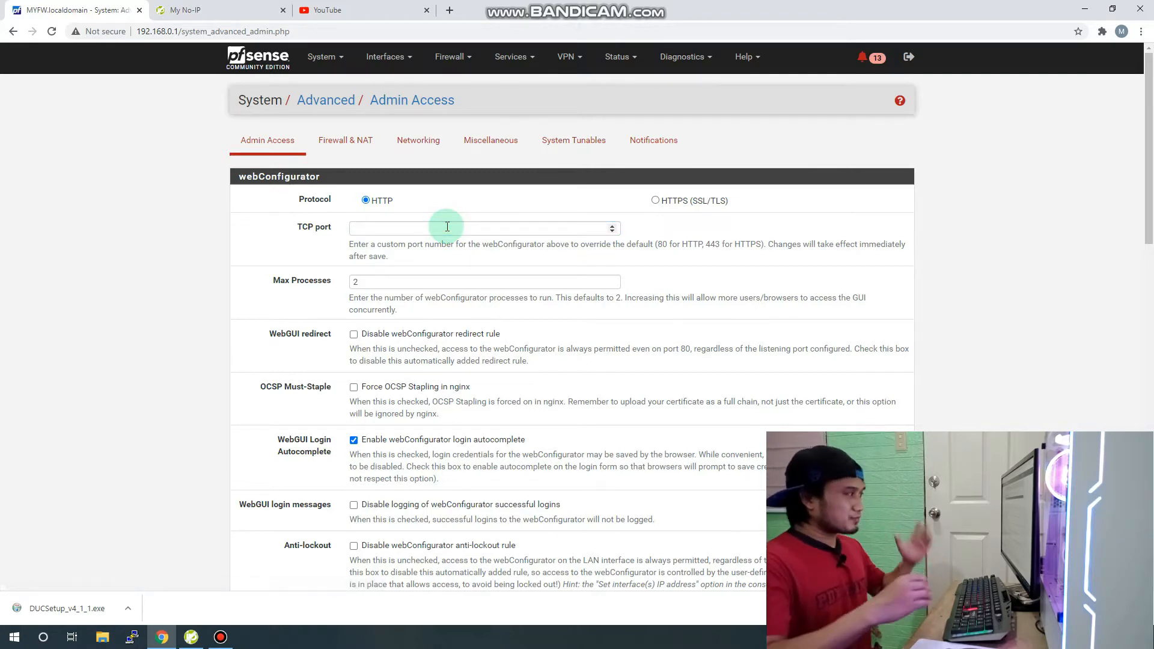
- Reopen the advanced Admin Access settings and try 6666 as the webConfigurator's custom TCP port
click(328, 57)
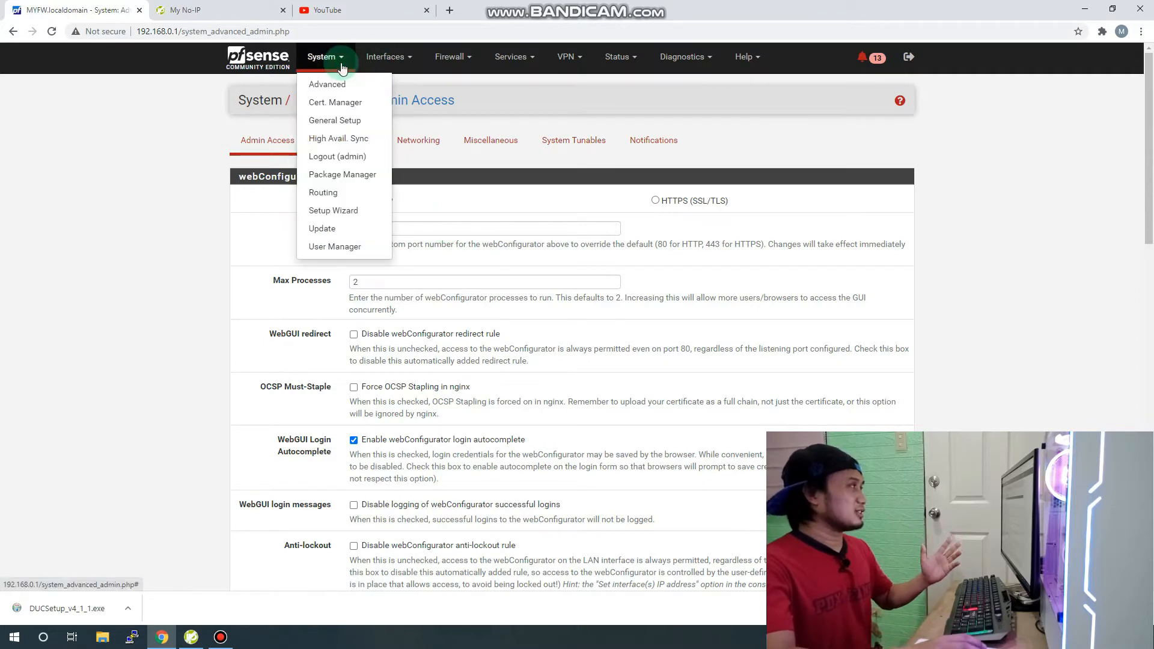
click(335, 85)
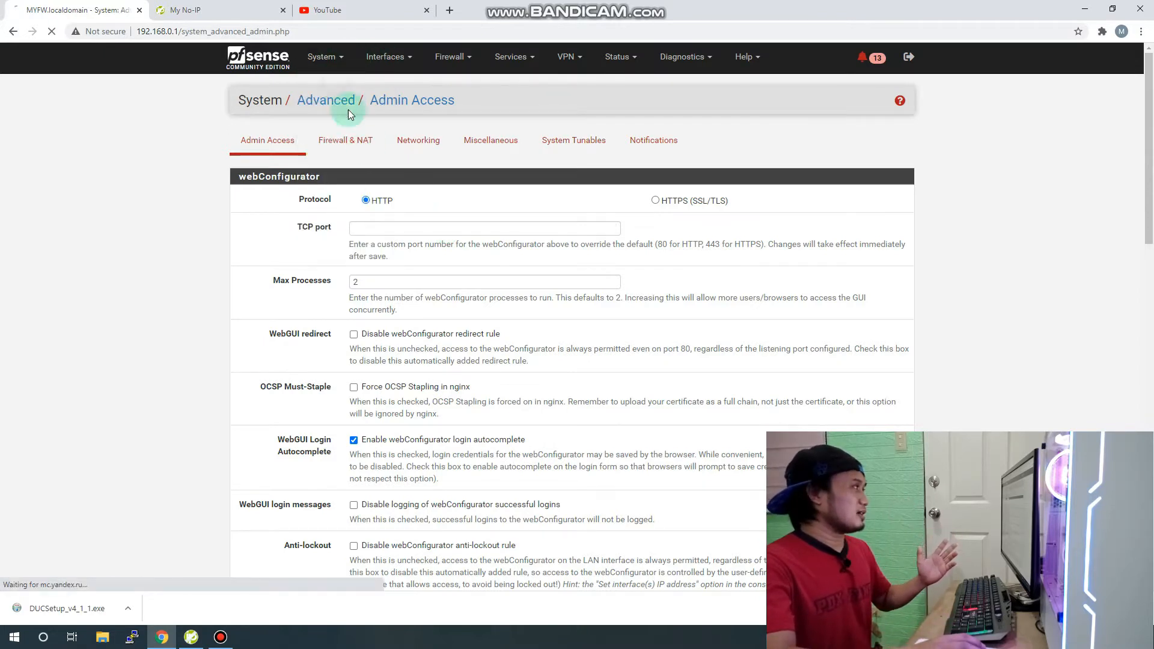
click(385, 233)
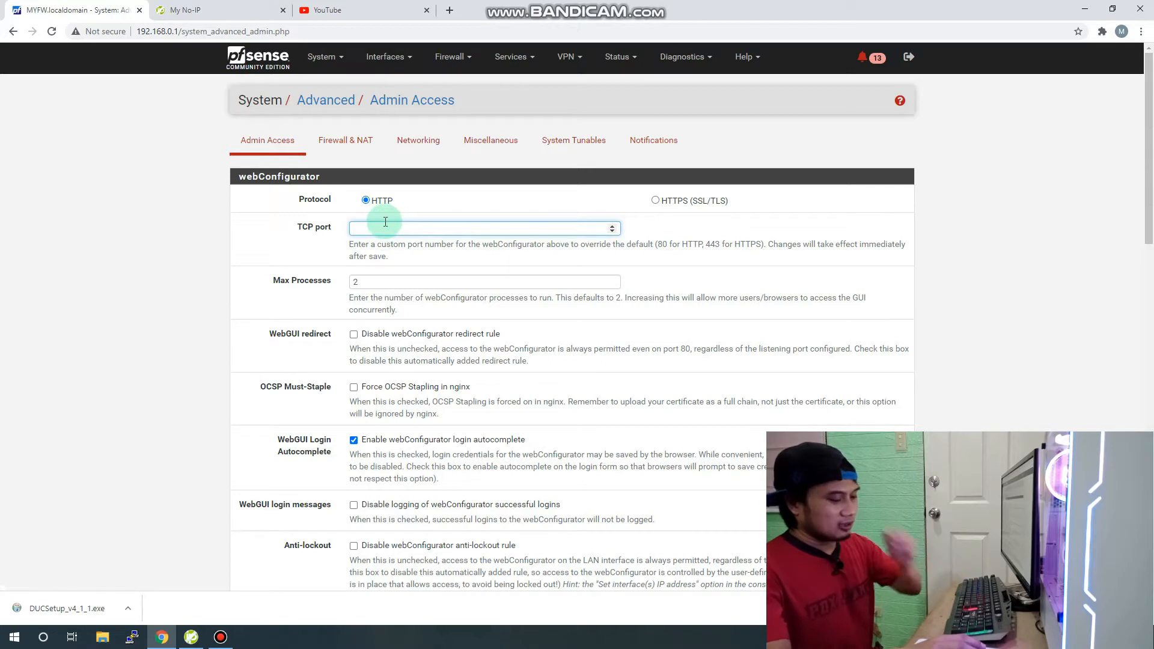
text(6666)
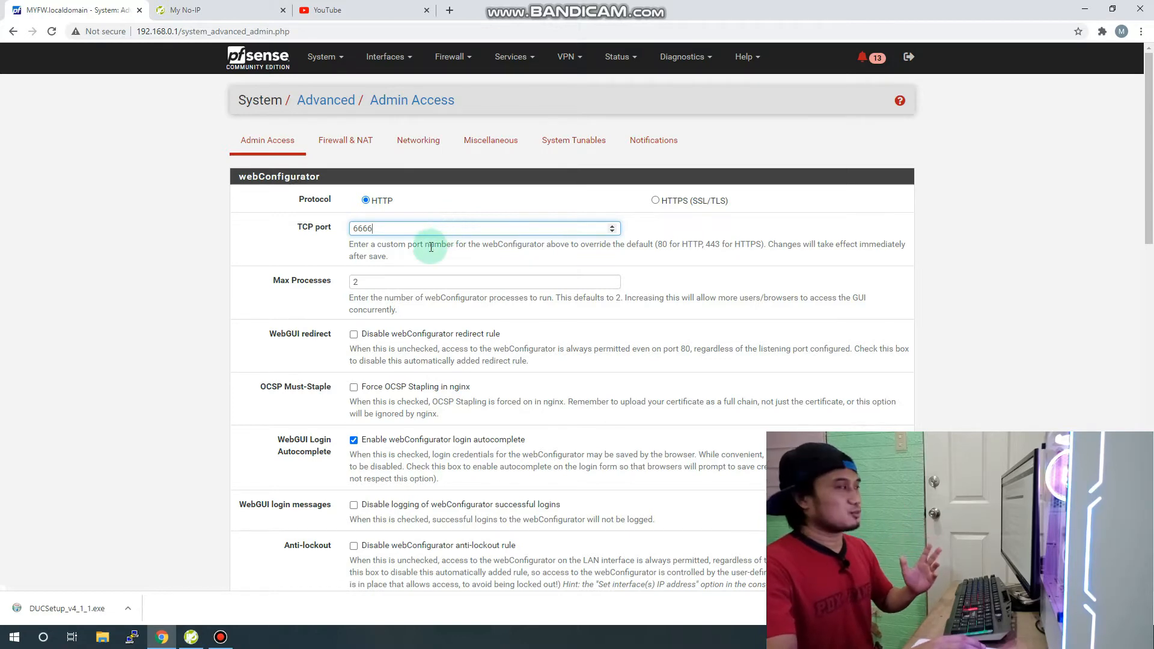
- Review the Secure Shell port setting, and reload the advanced Admin Access page to discard the unsaved TCP port
scroll(445, 247, down, 4)
scroll(444, 265, down, 7)
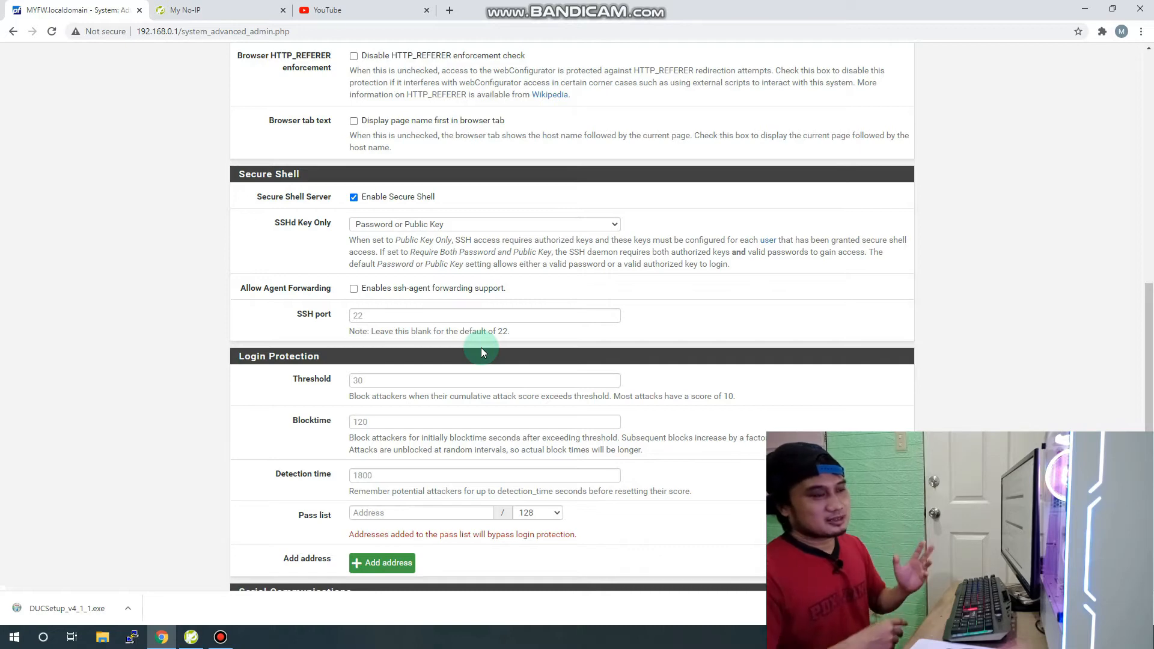
click(398, 316)
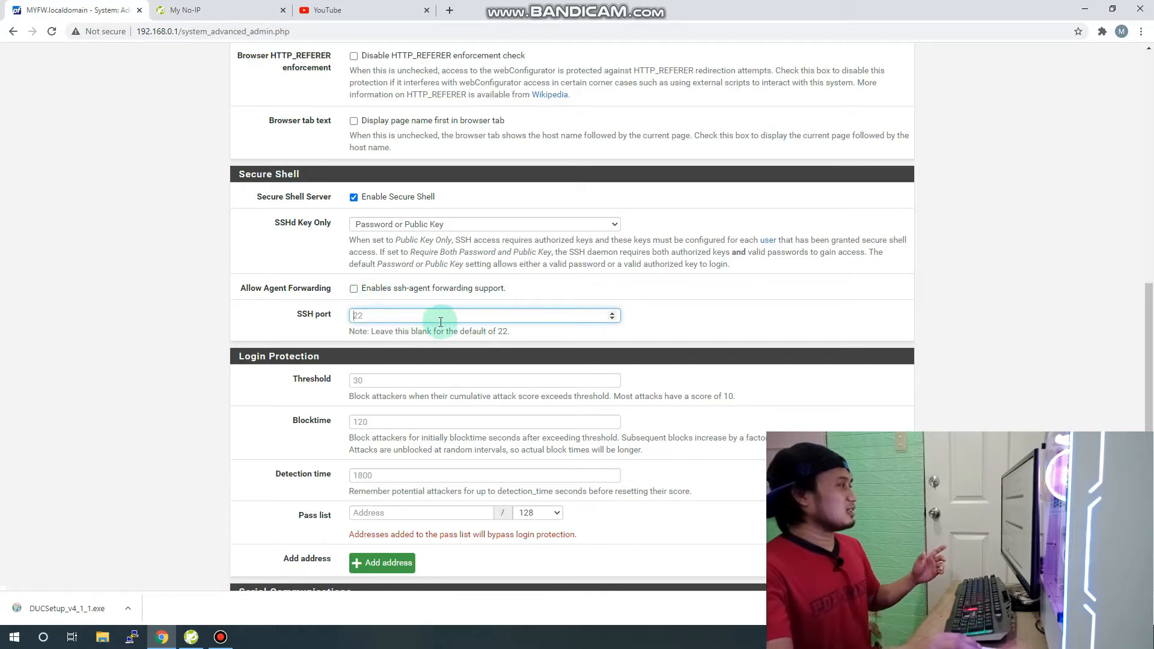
scroll(442, 321, down, 3)
scroll(442, 323, down, 2)
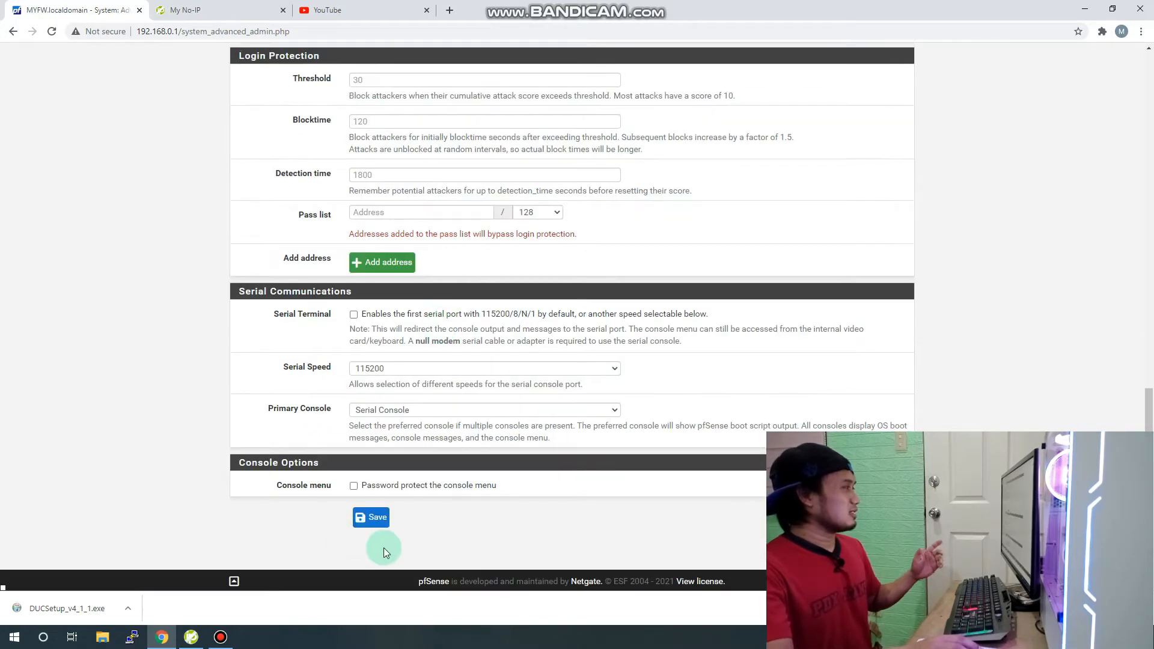
scroll(397, 511, up, 13)
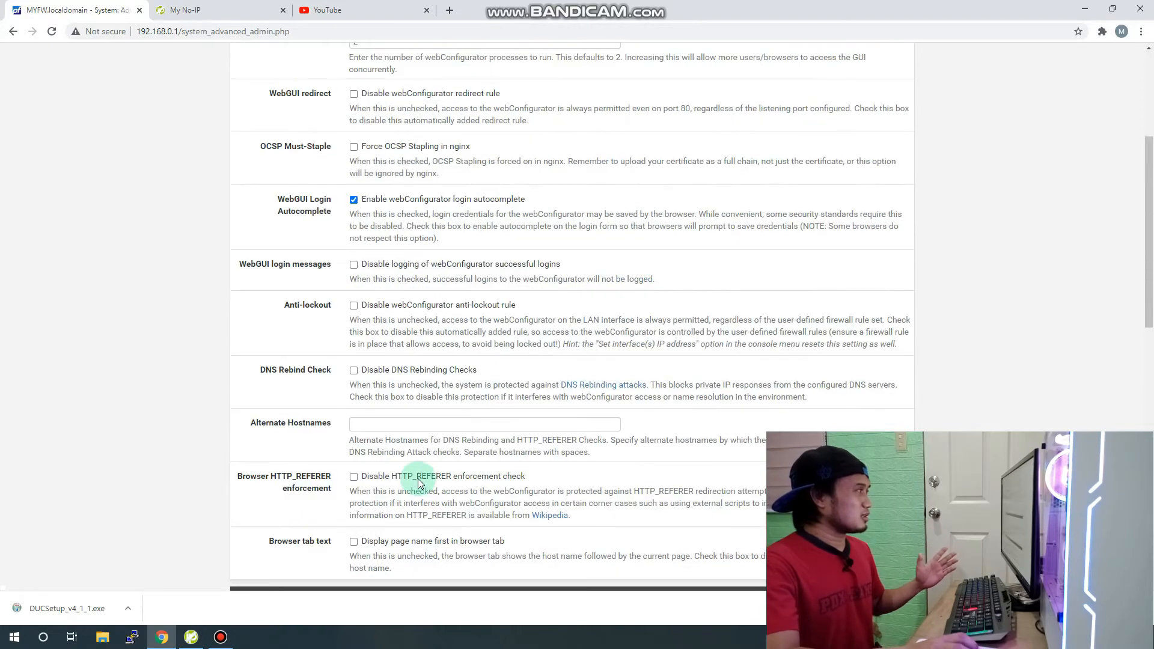
scroll(424, 485, up, 1)
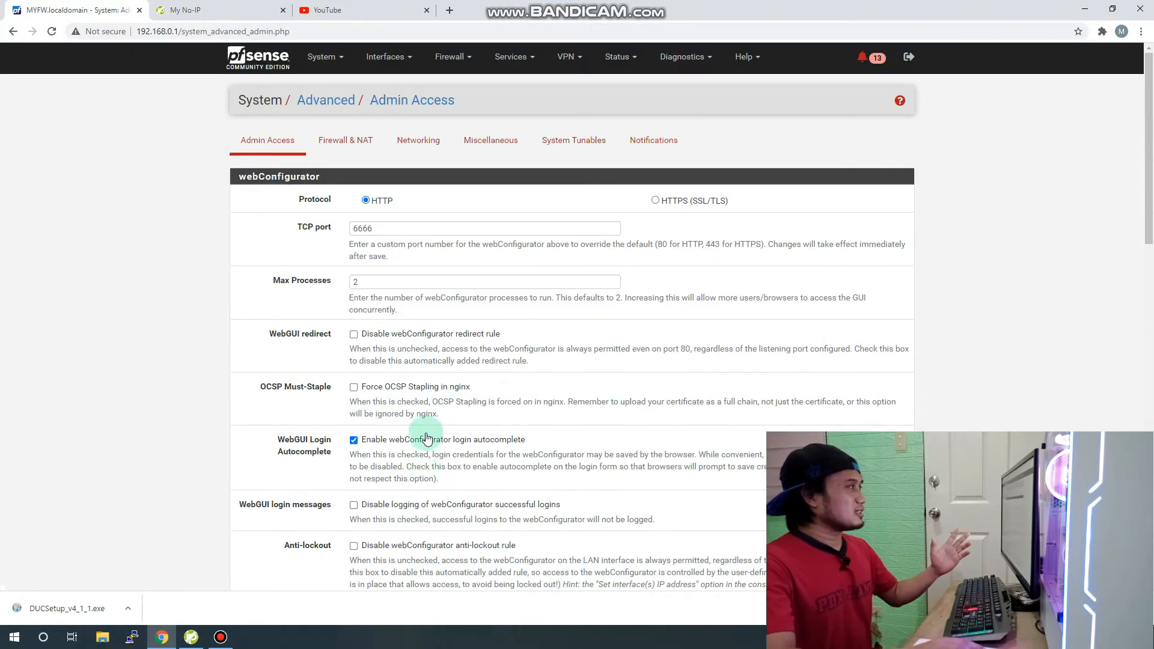
click(325, 57)
click(326, 82)
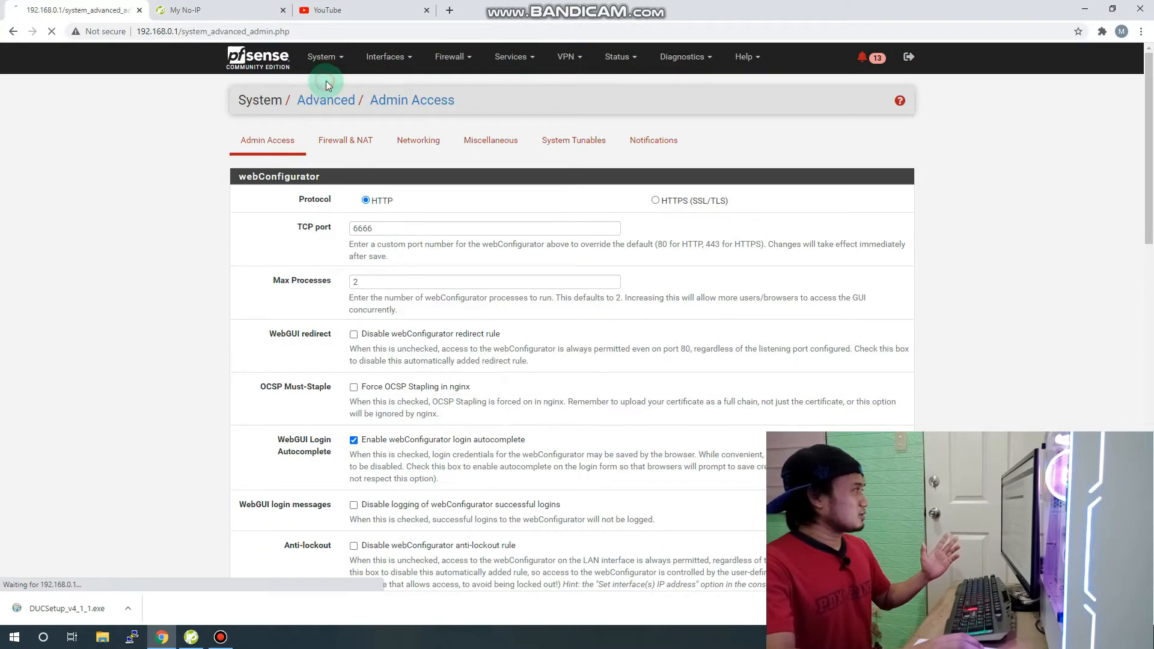
- Open the firewall's NAT port forwarding rules and add a new rule at the beginning of the list
click(519, 60)
click(451, 57)
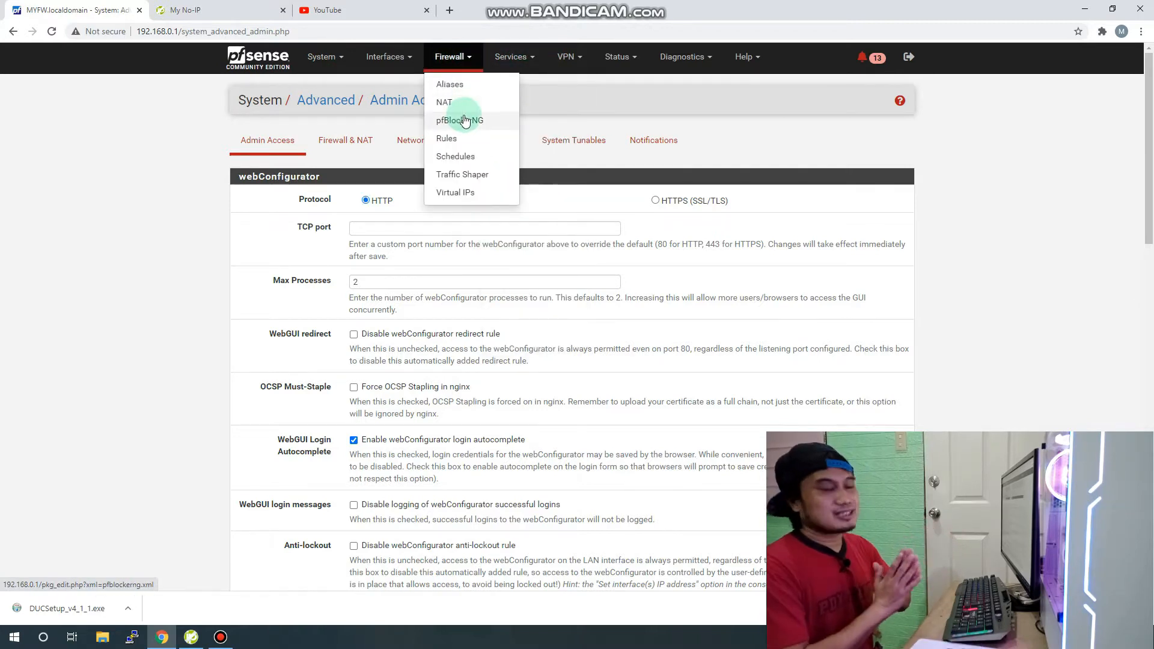
click(447, 104)
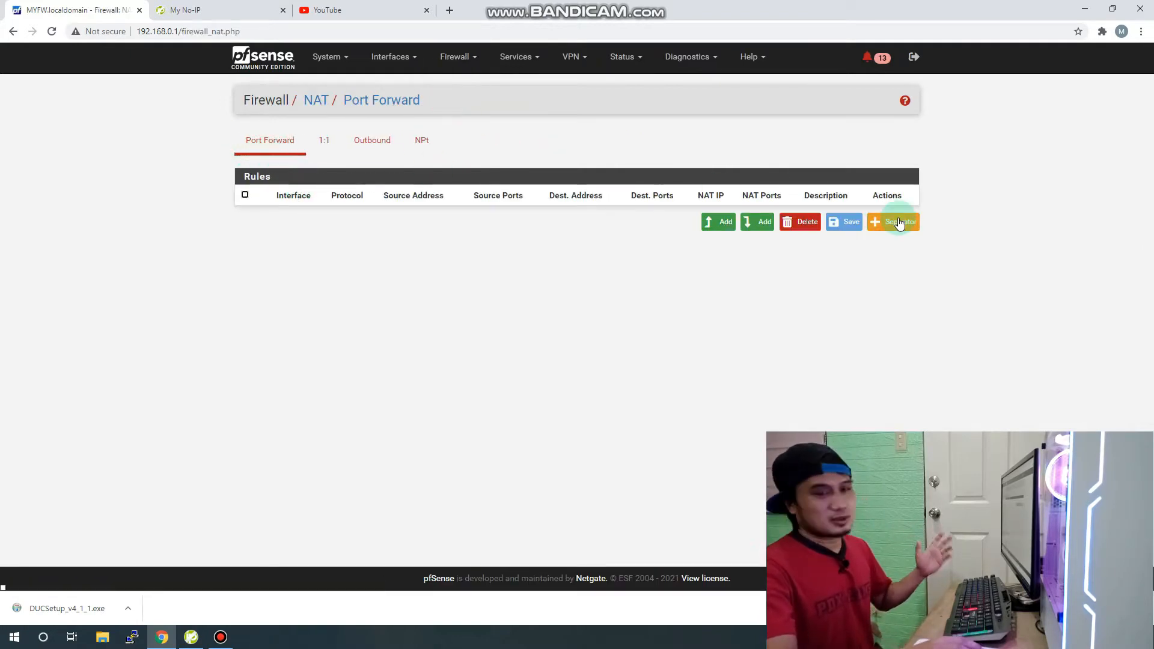
click(717, 222)
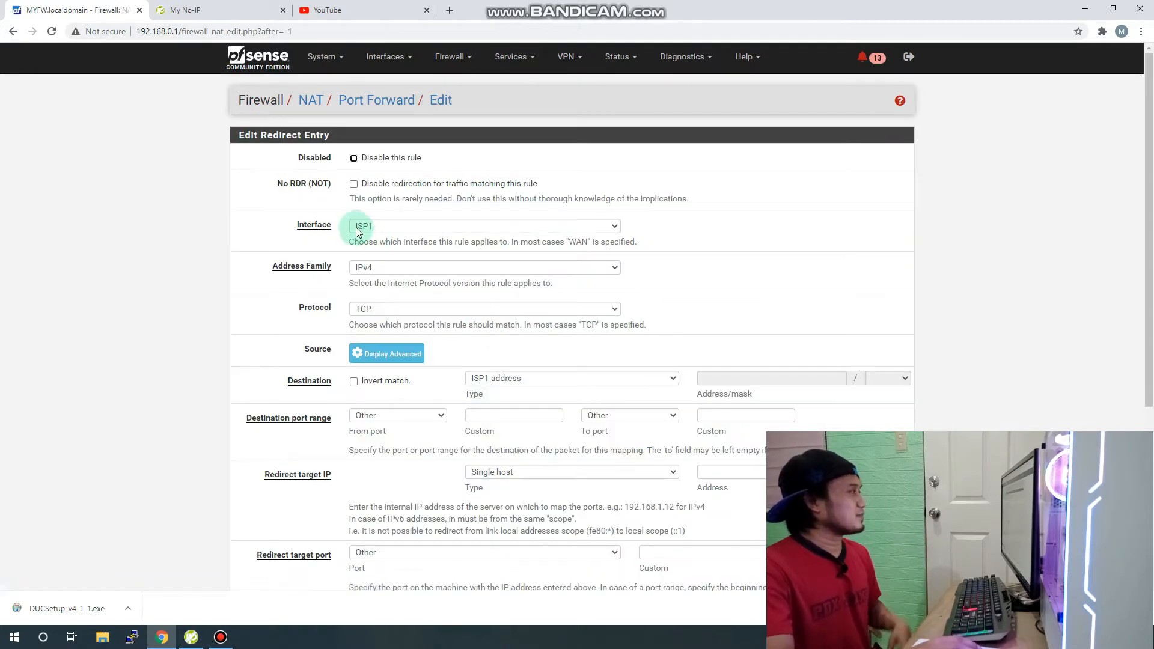
- Review the available interfaces for the port forward rule and select ISP1
click(391, 226)
click(392, 227)
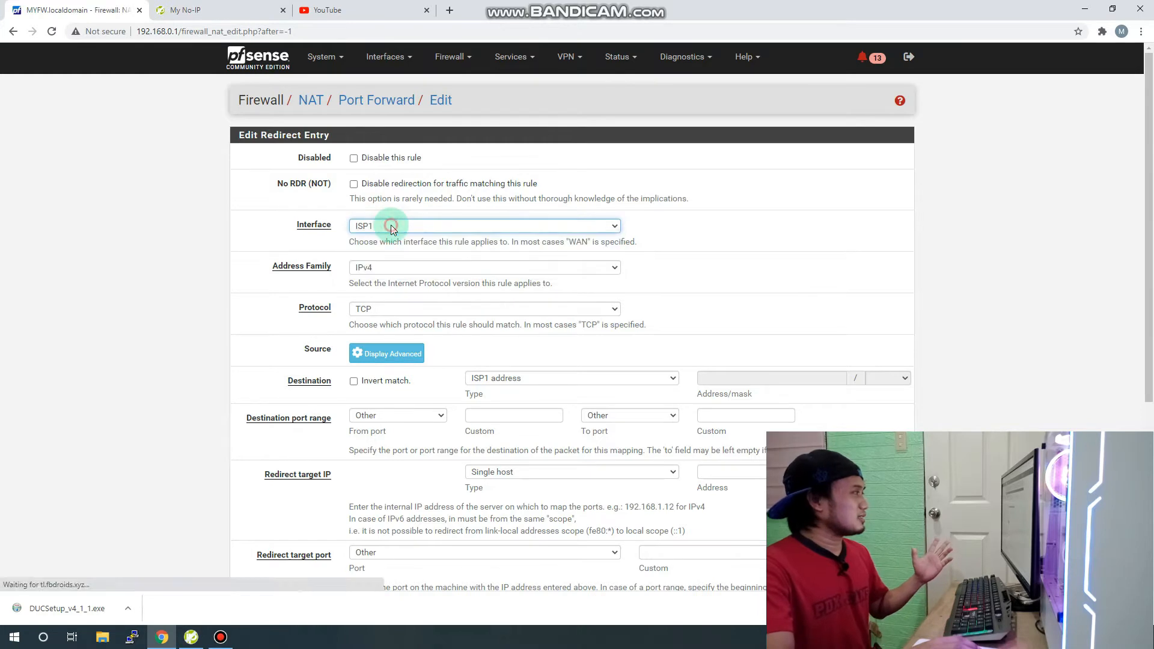
click(391, 227)
click(392, 228)
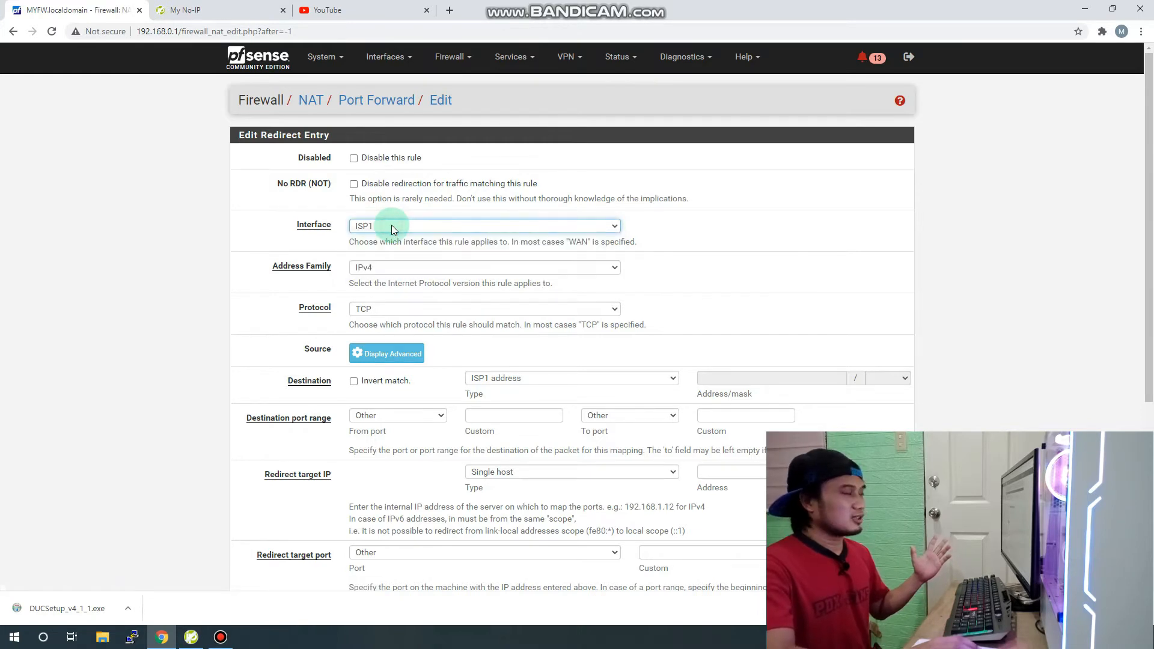
click(391, 228)
click(392, 227)
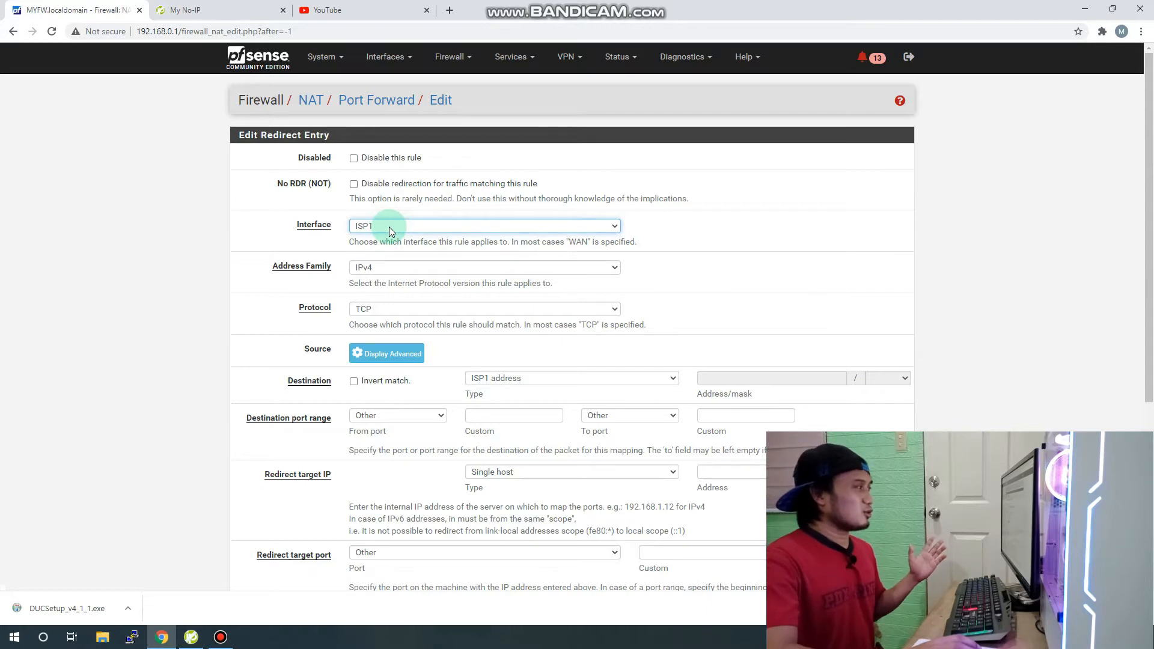
click(388, 227)
click(388, 227)
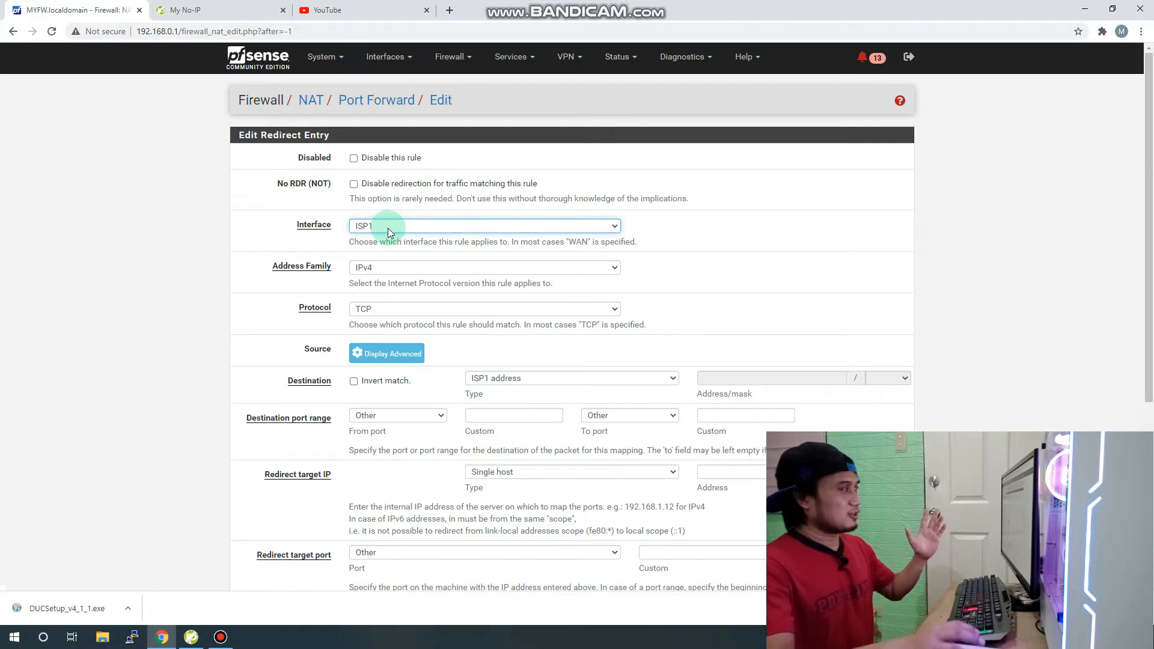
click(387, 229)
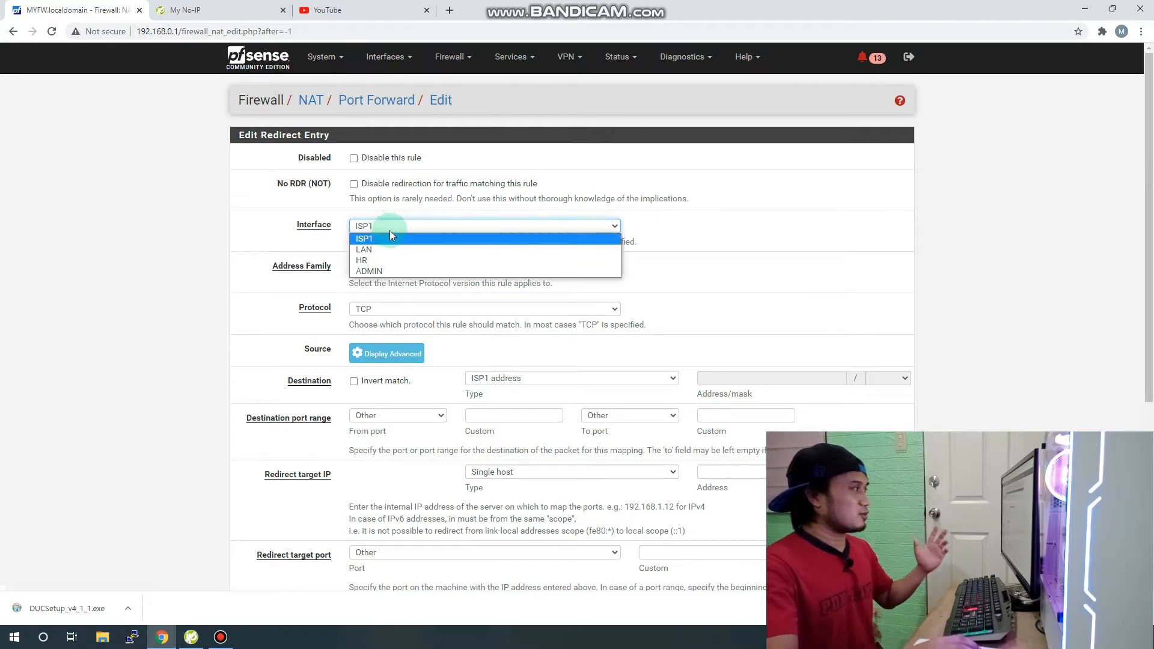
click(389, 230)
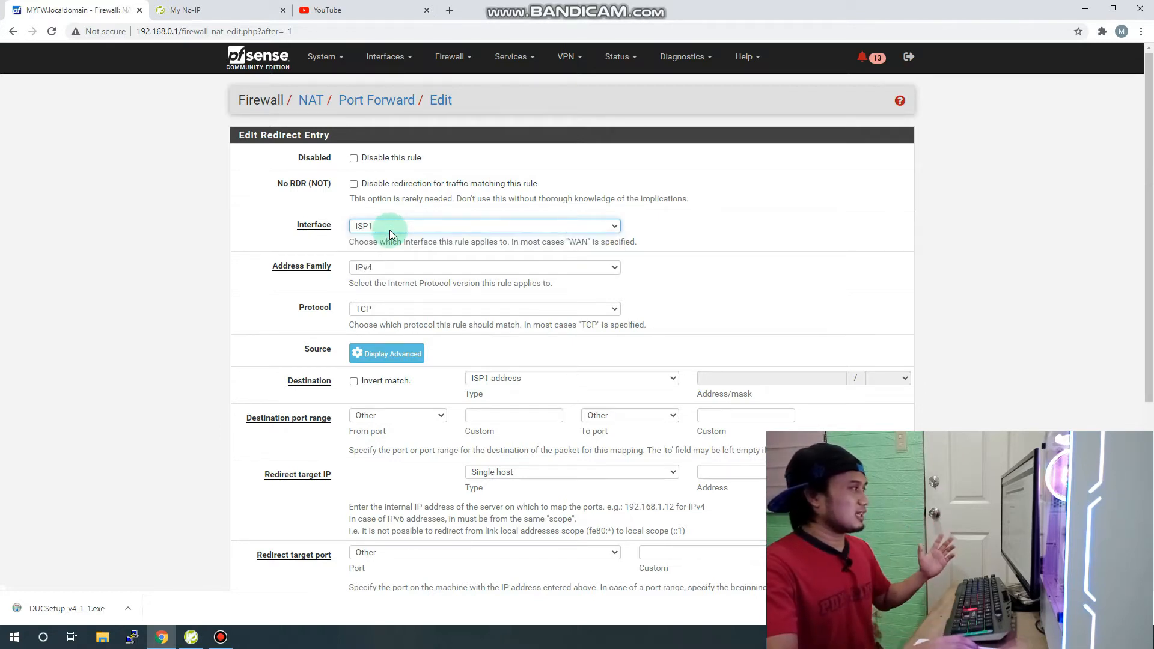
- Review the rule's address family and protocol choices, keeping IPv4 and TCP
click(395, 268)
click(394, 268)
click(393, 269)
click(394, 269)
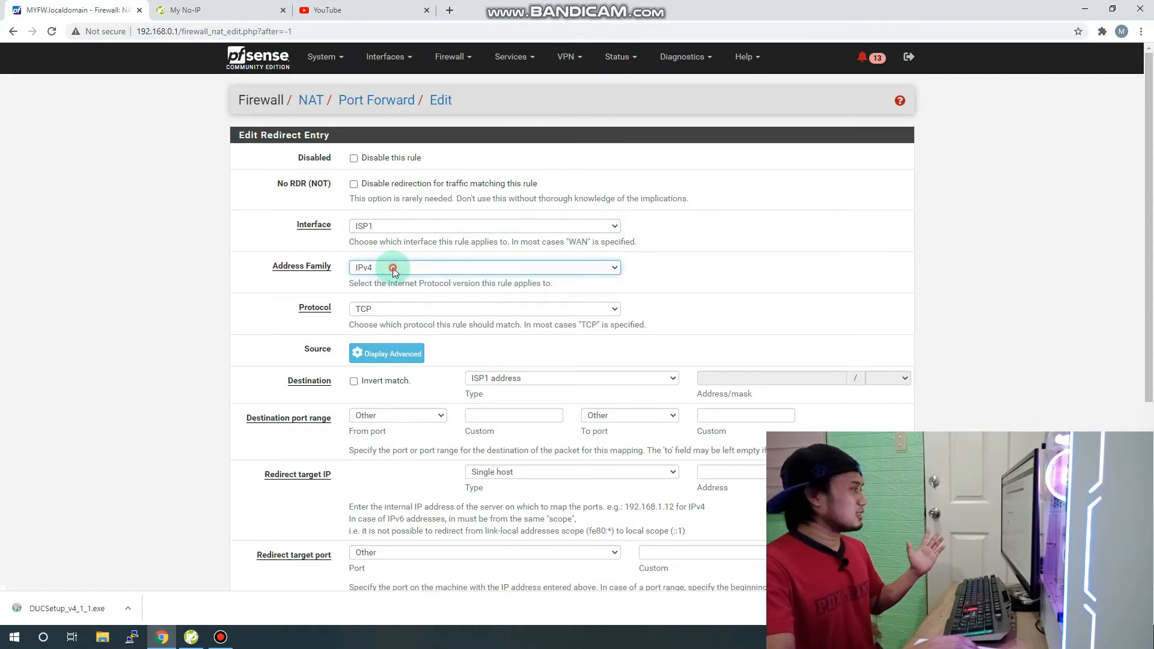
click(401, 309)
click(401, 309)
click(401, 309)
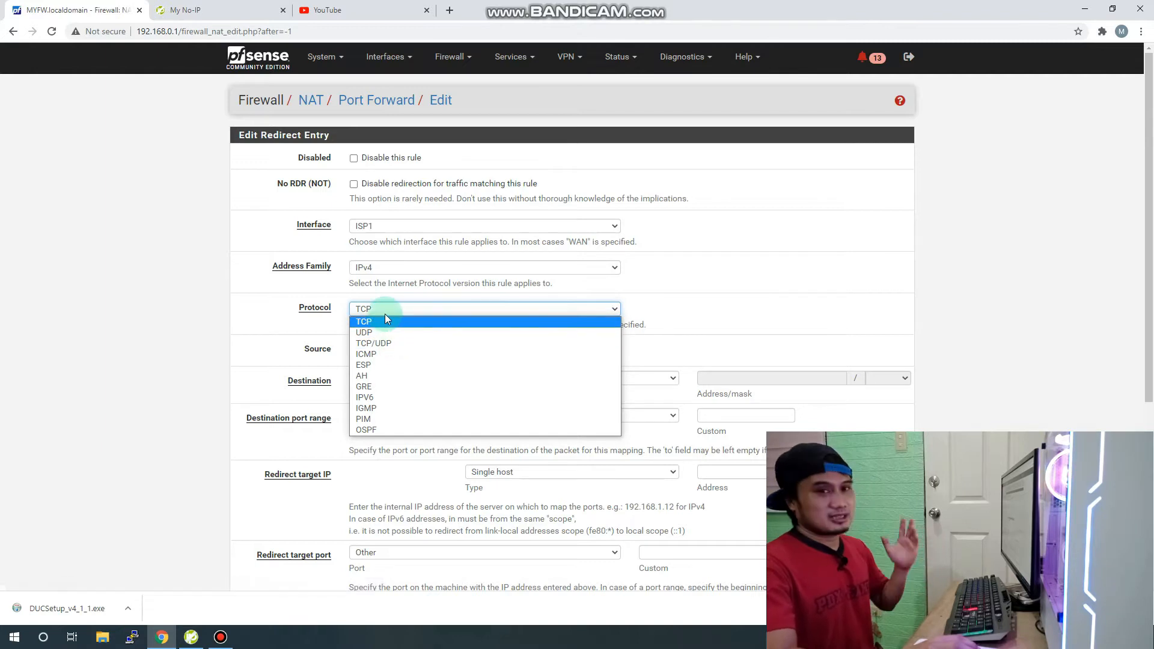
click(385, 311)
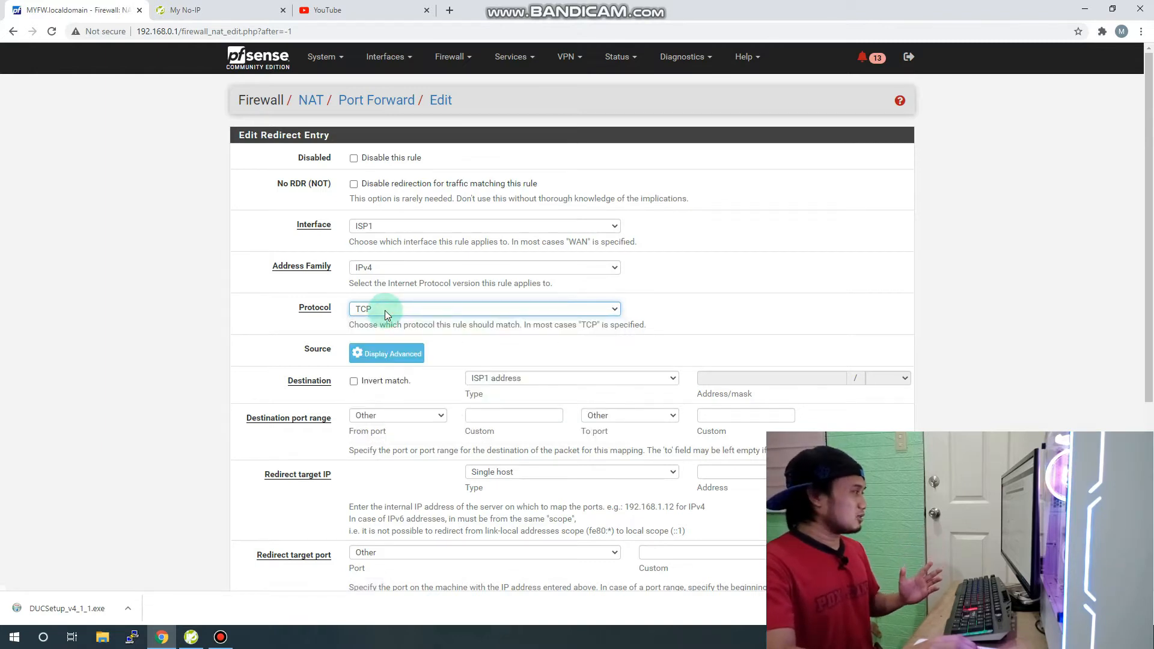
click(383, 309)
click(381, 307)
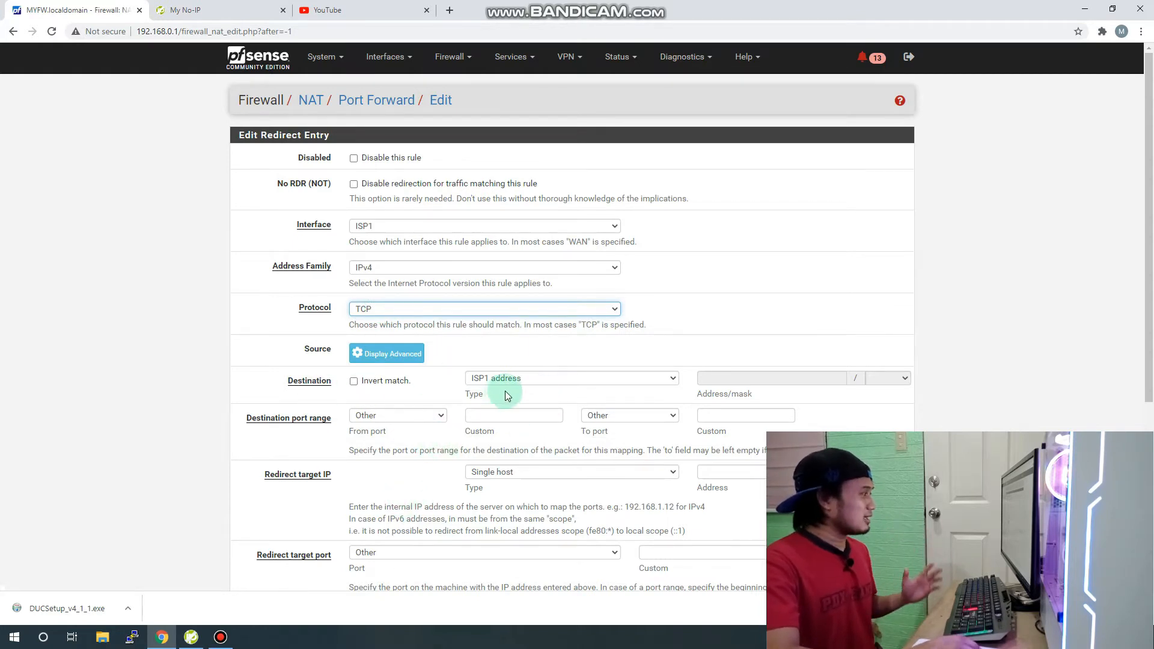
- Set the destination type to ISP1 address and the destination range's from port to Other, ready for a custom port
scroll(505, 391, down, 1)
click(583, 318)
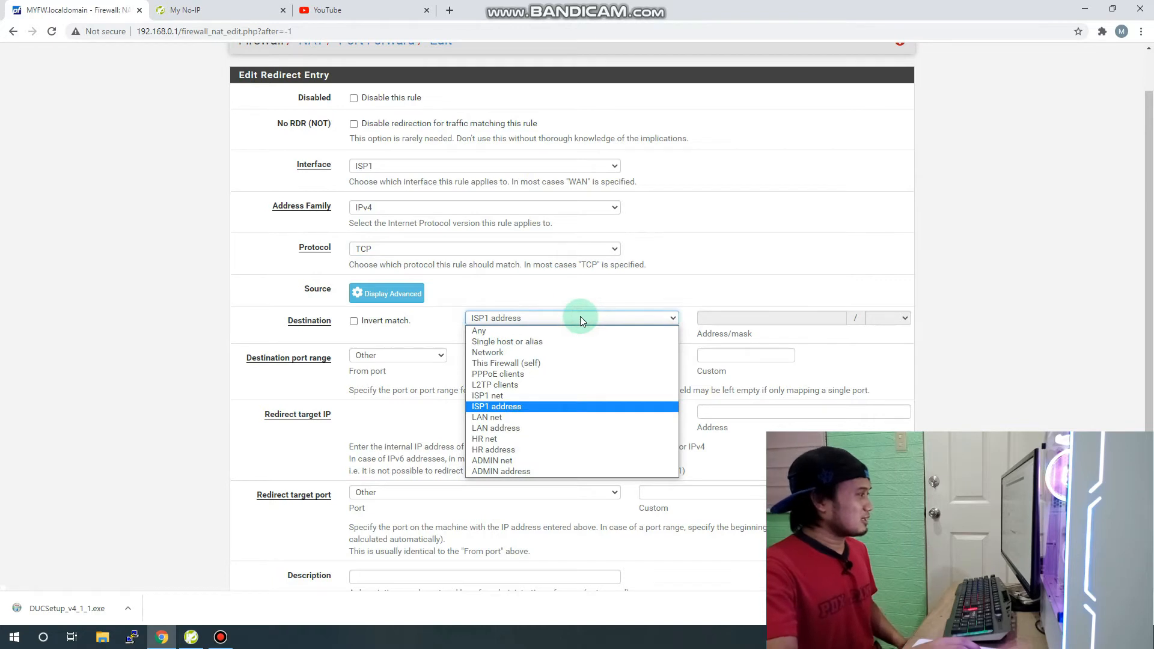
click(511, 406)
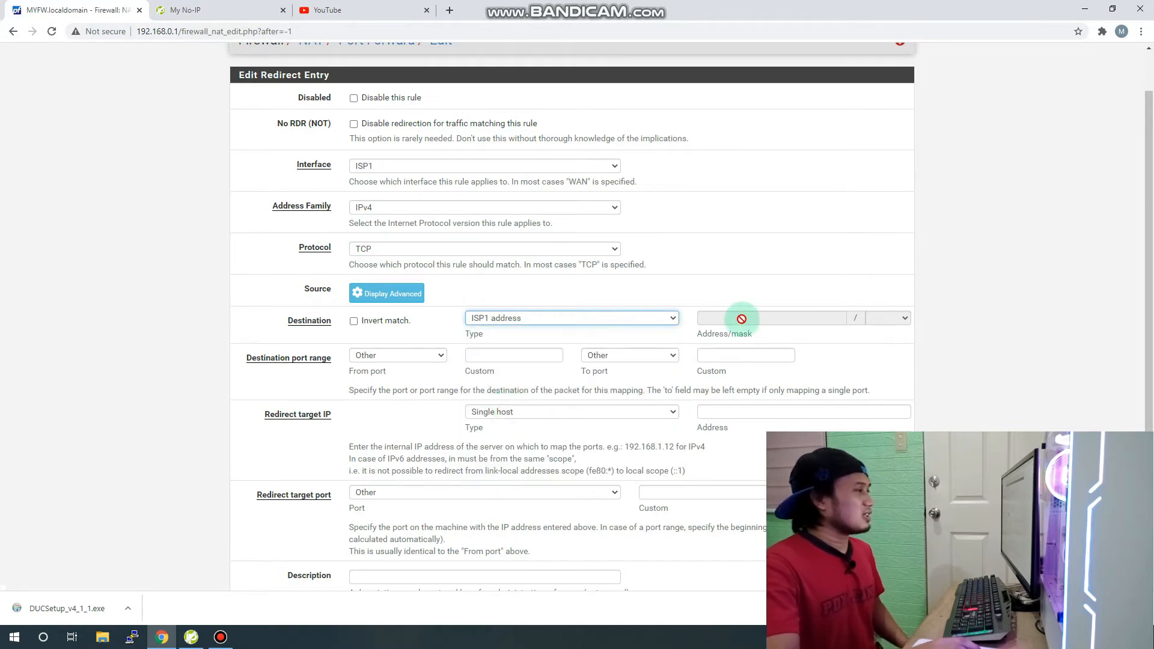
click(402, 357)
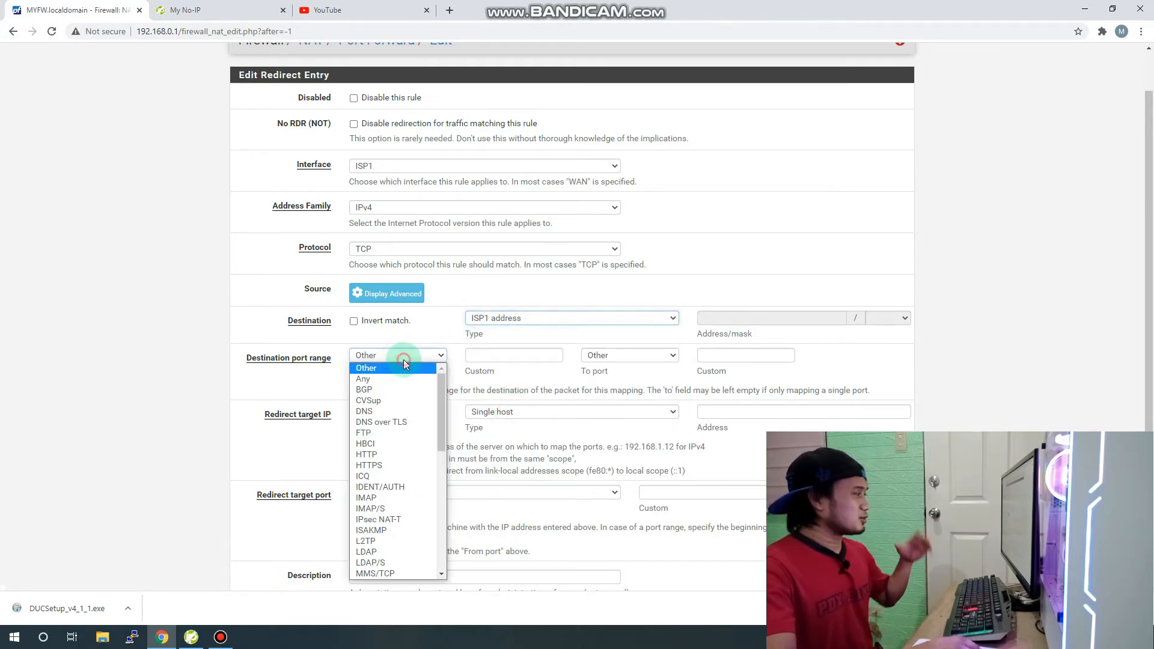
click(402, 361)
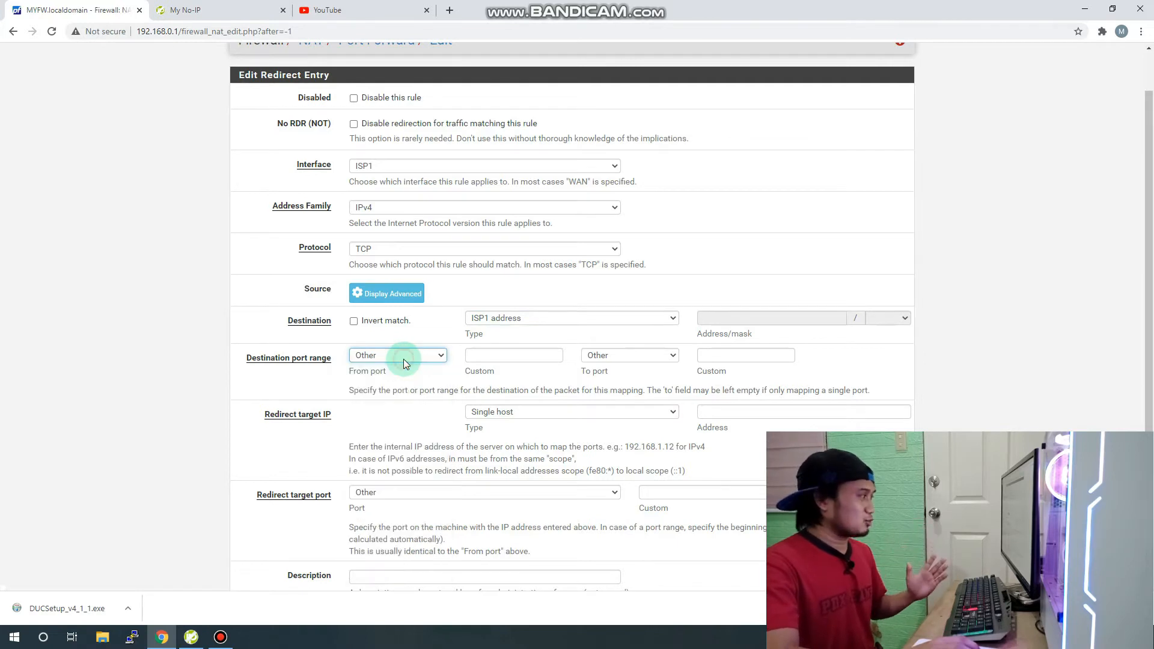
click(509, 359)
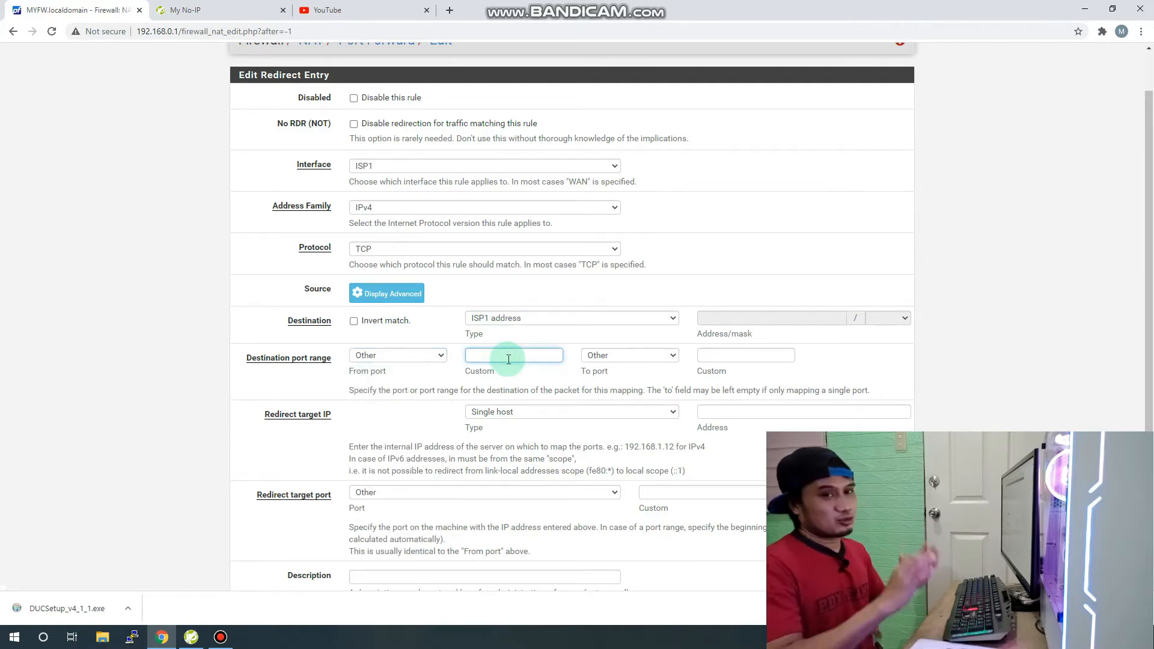
- Open the advanced Admin Access settings in a separate browser tab and view the webConfigurator's TCP port there
scroll(403, 300, up, 1)
click(310, 60)
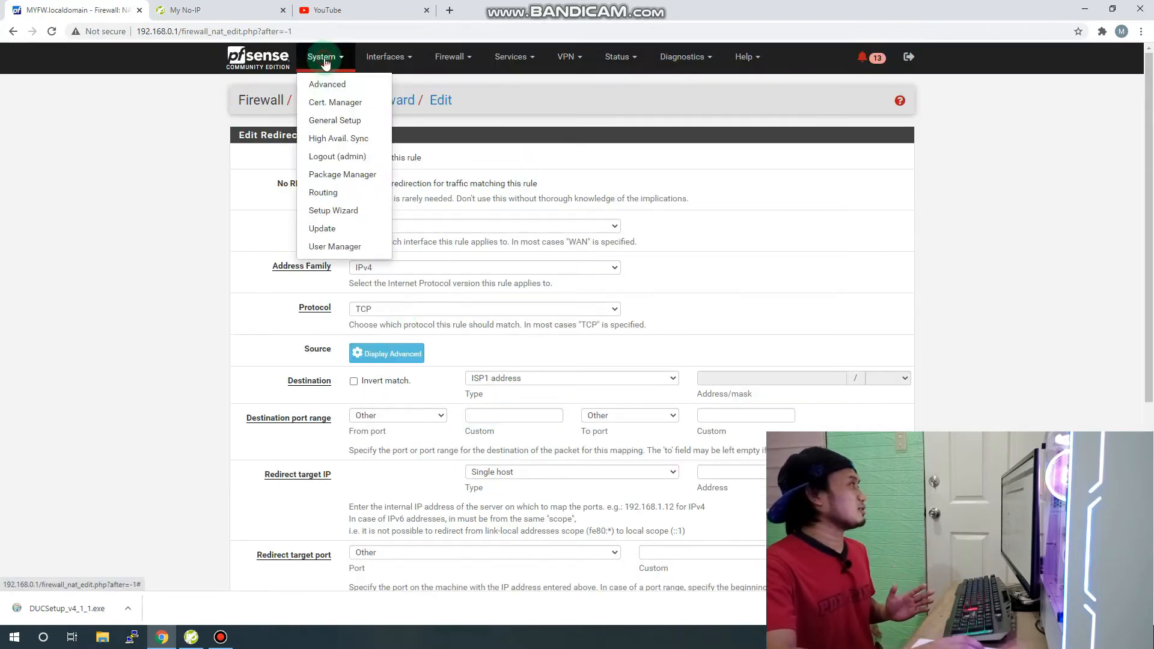
click(331, 85)
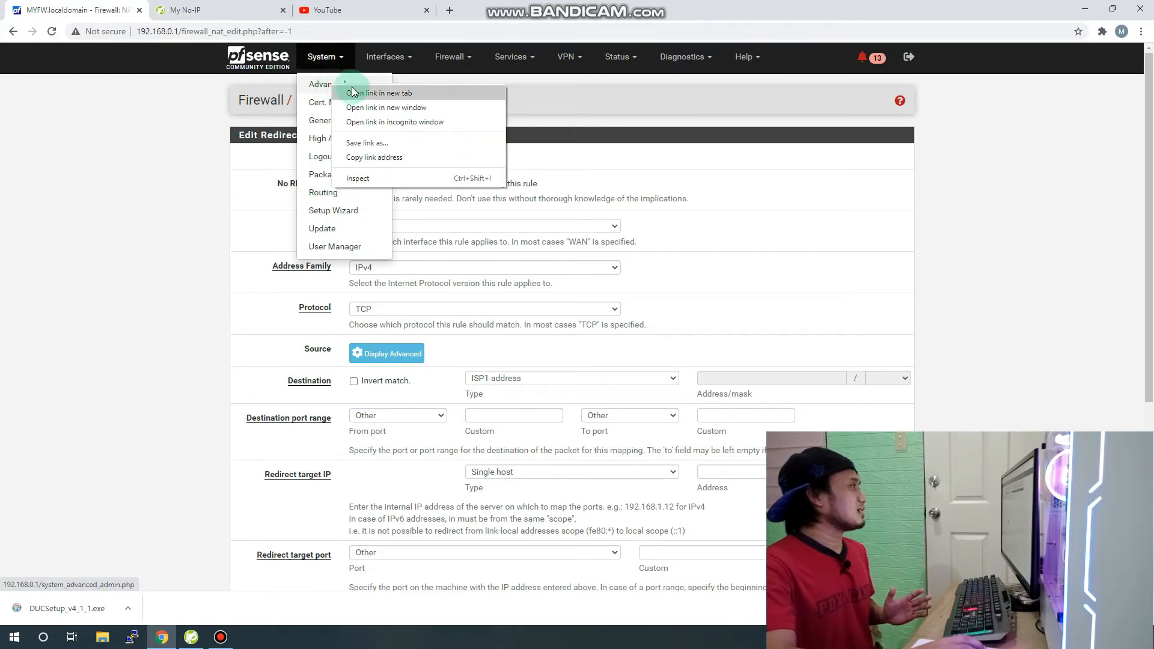
click(360, 91)
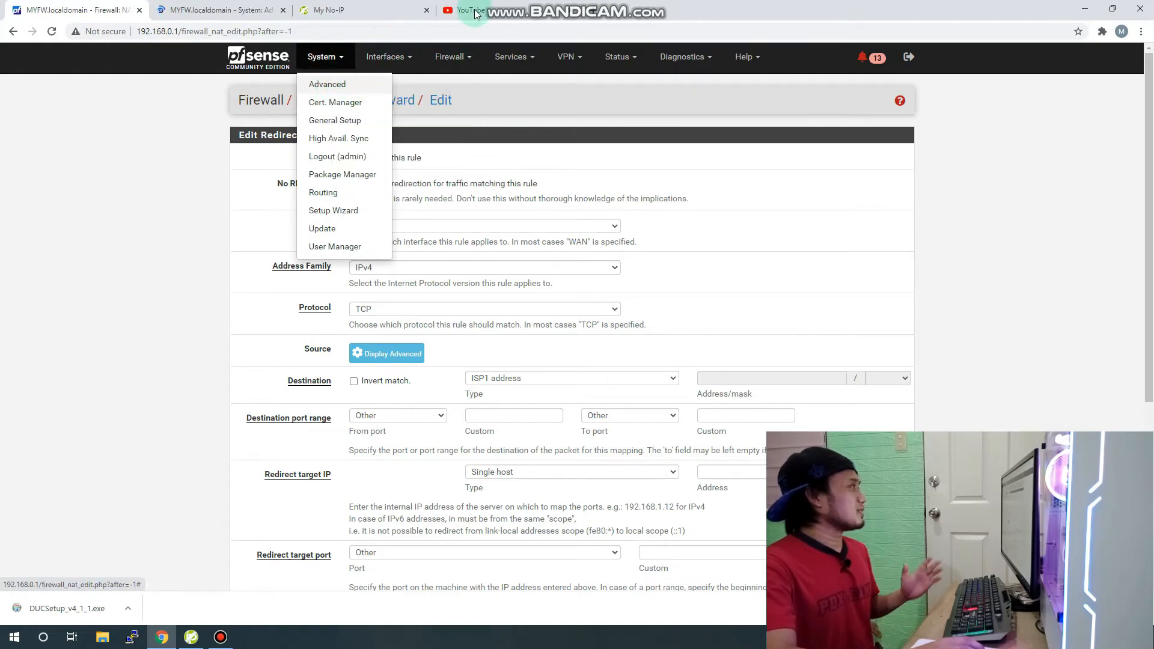
click(217, 10)
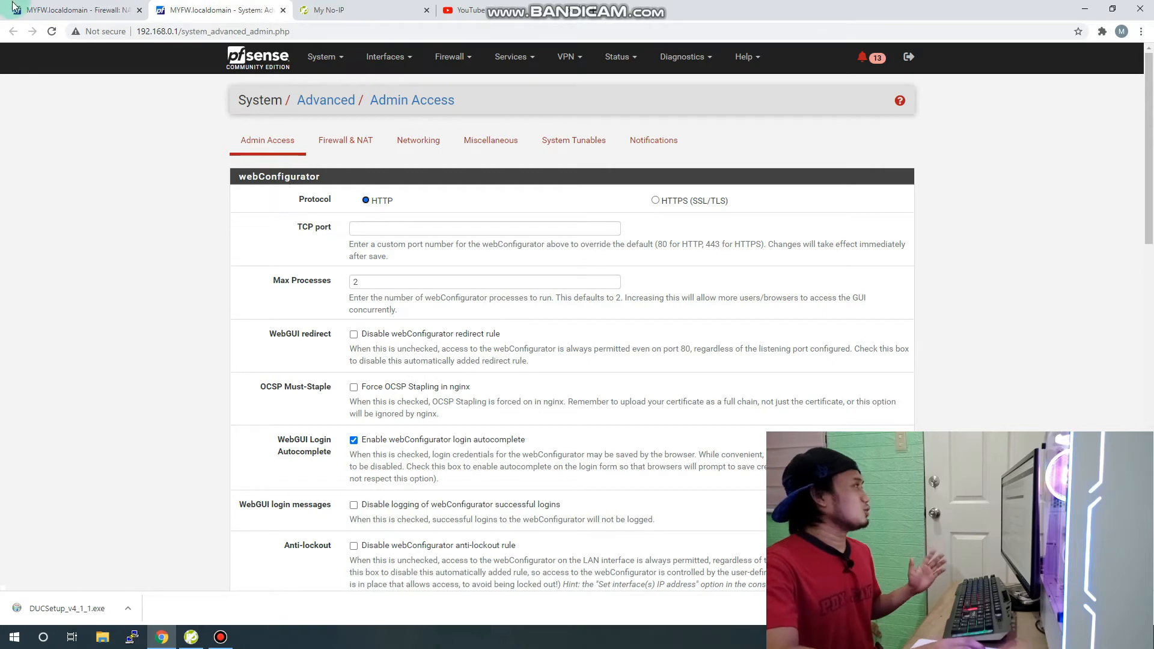
- Return to the port forward rule and set its destination port range from custom port 6666 to custom port 6666
click(60, 10)
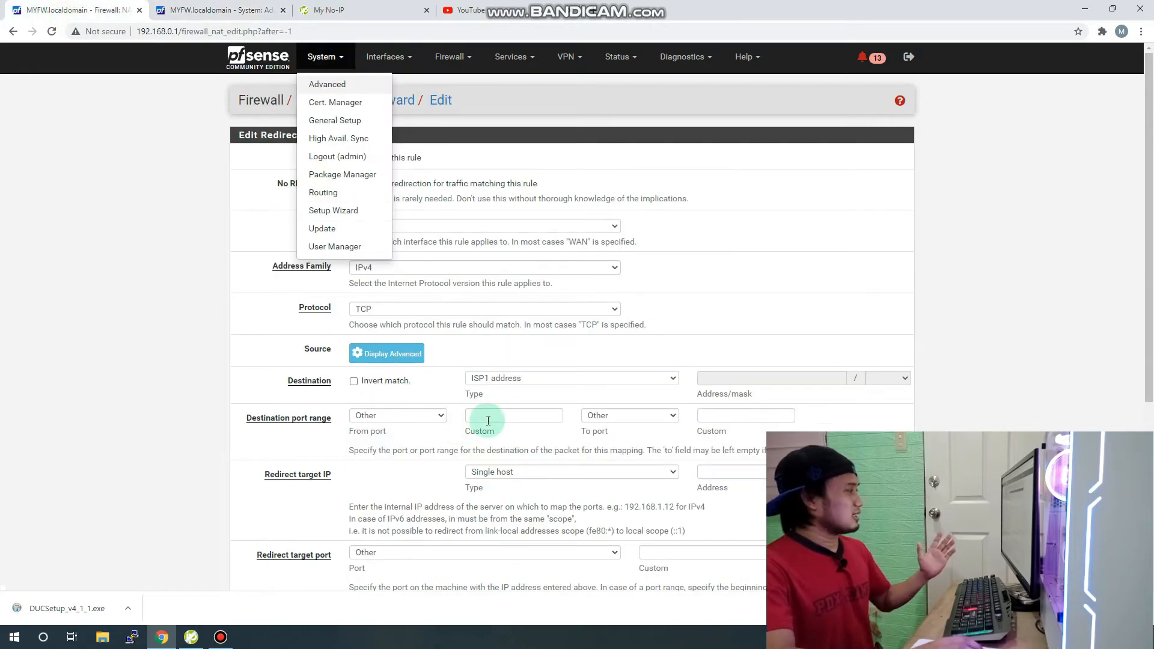
click(509, 416)
text(6666)
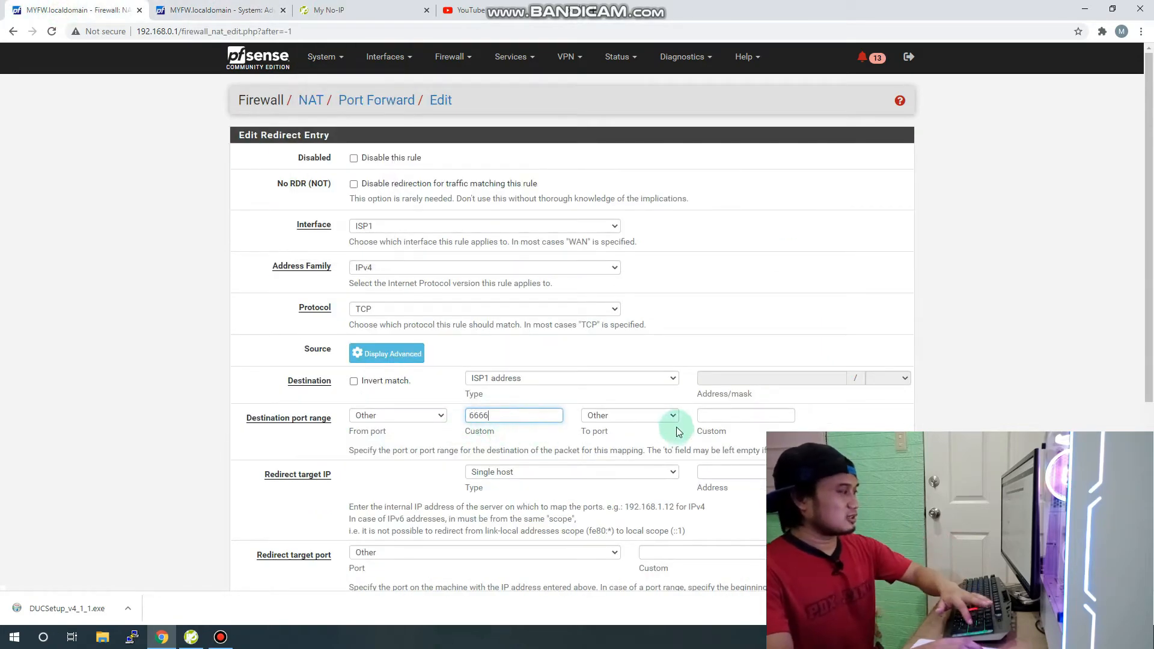
click(739, 415)
text(6666)
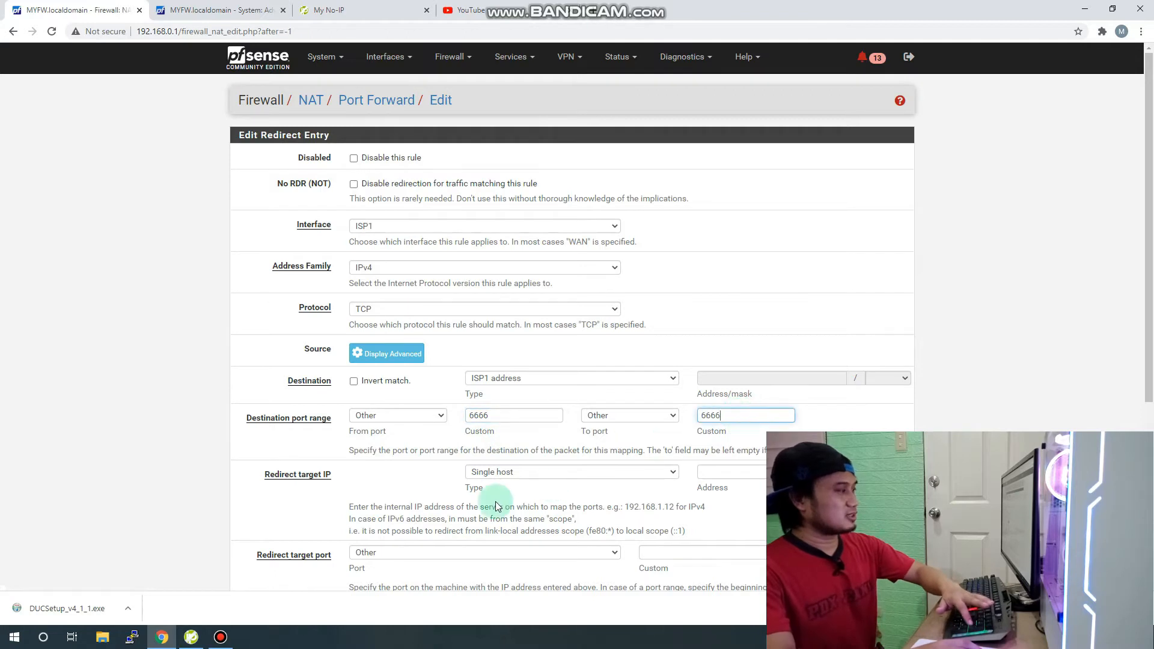
- Keep Single host as the redirect target type and set the redirect target IP address to 192.168.0.1
scroll(499, 487, down, 1)
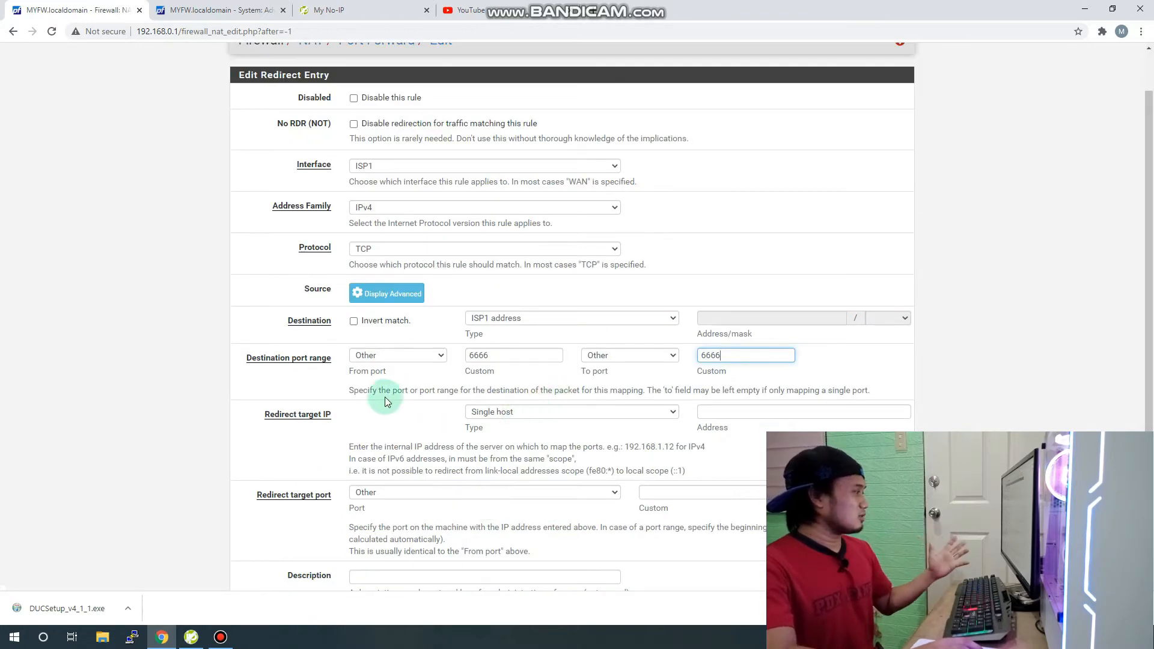
double_click(524, 415)
click(525, 415)
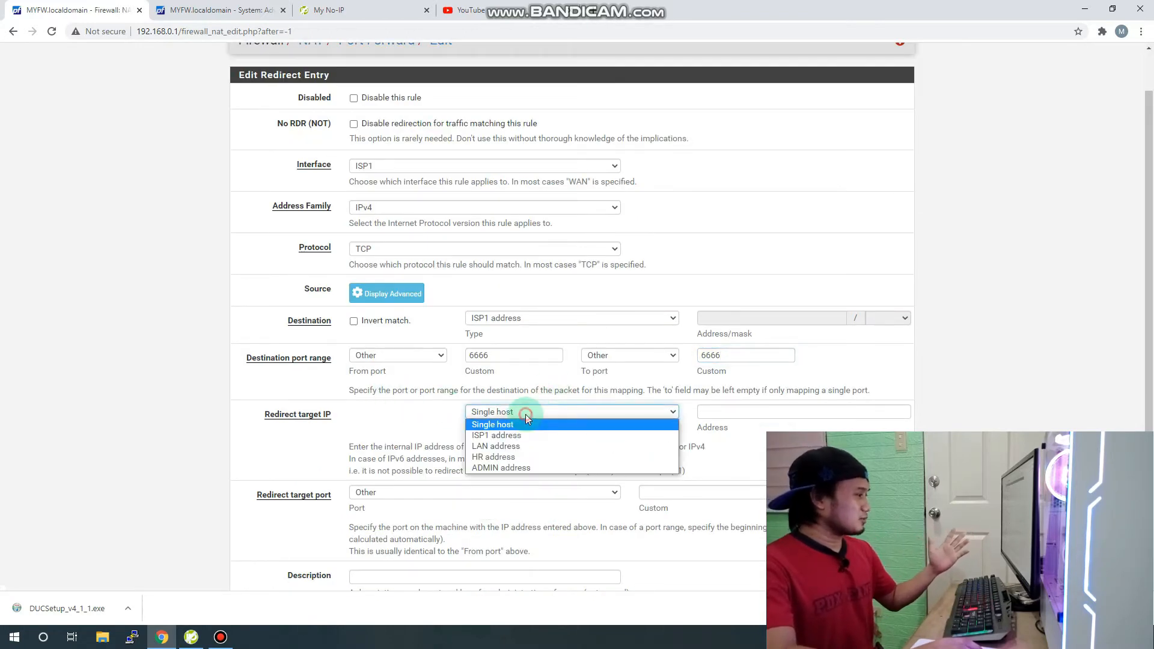
click(525, 414)
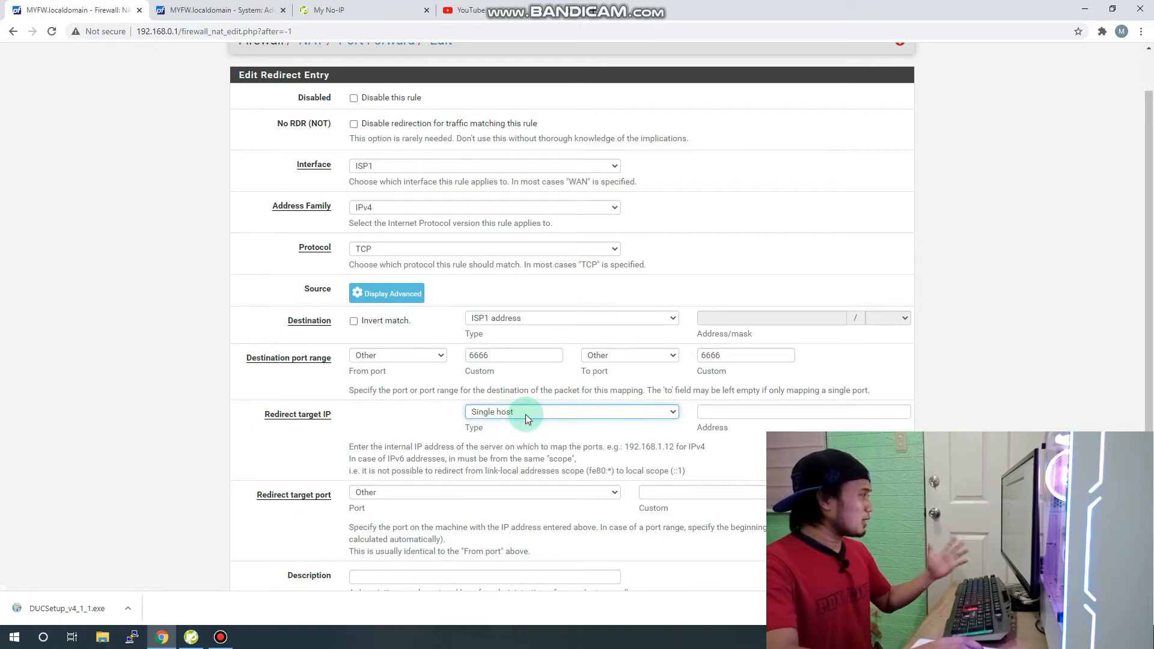
double_click(520, 411)
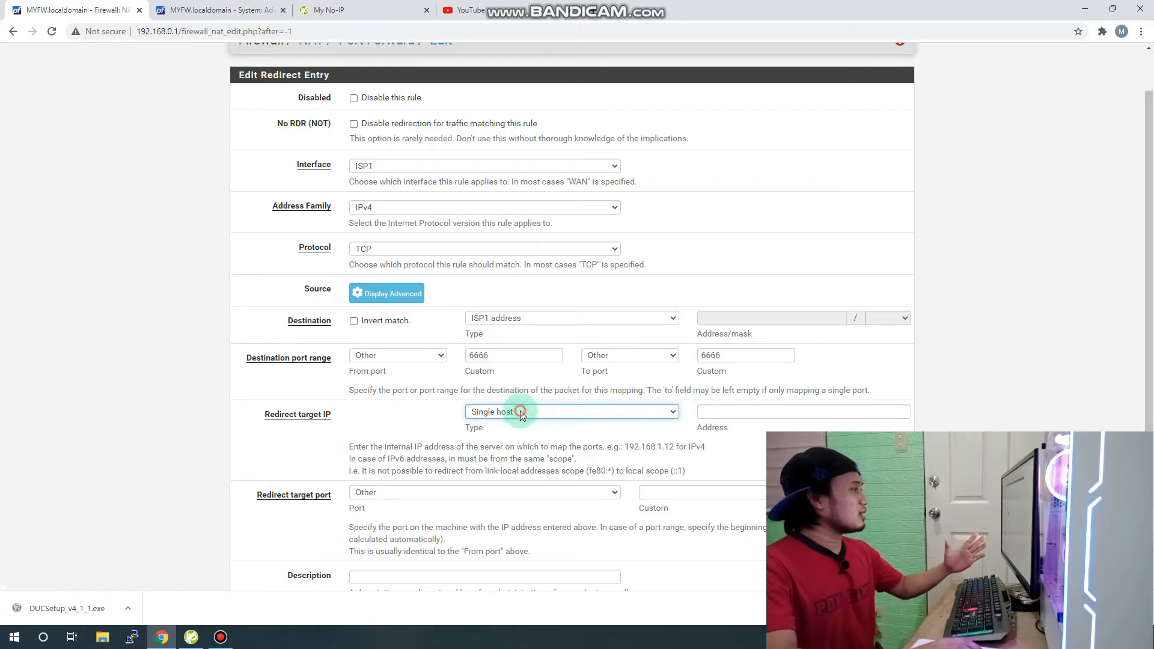
double_click(521, 412)
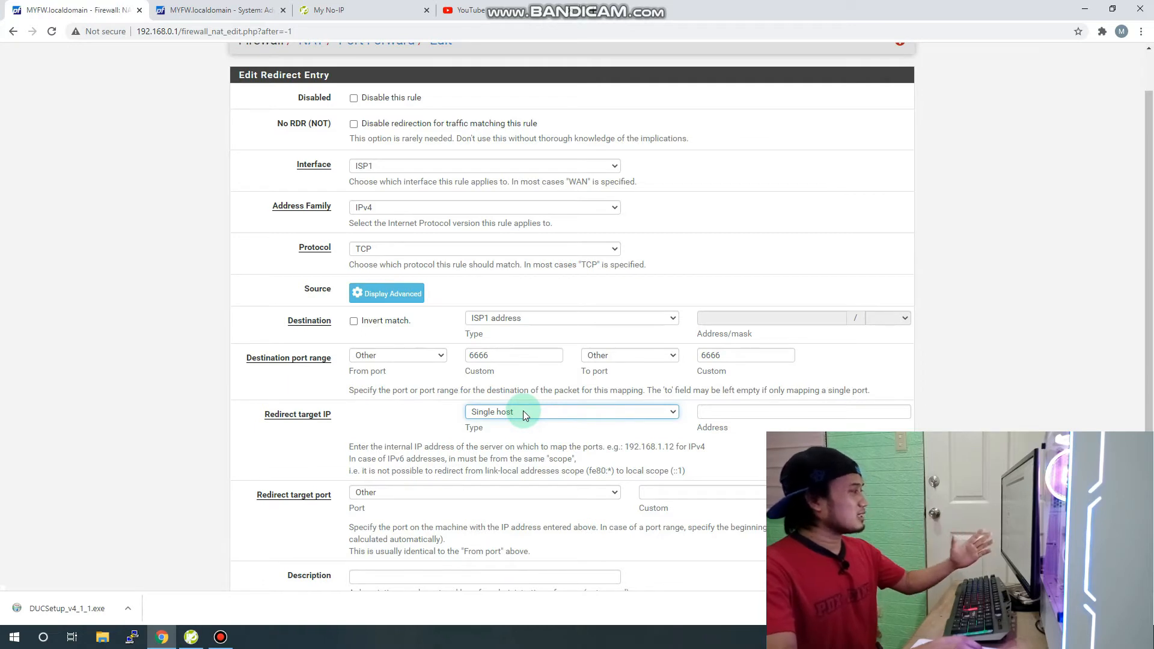
click(731, 413)
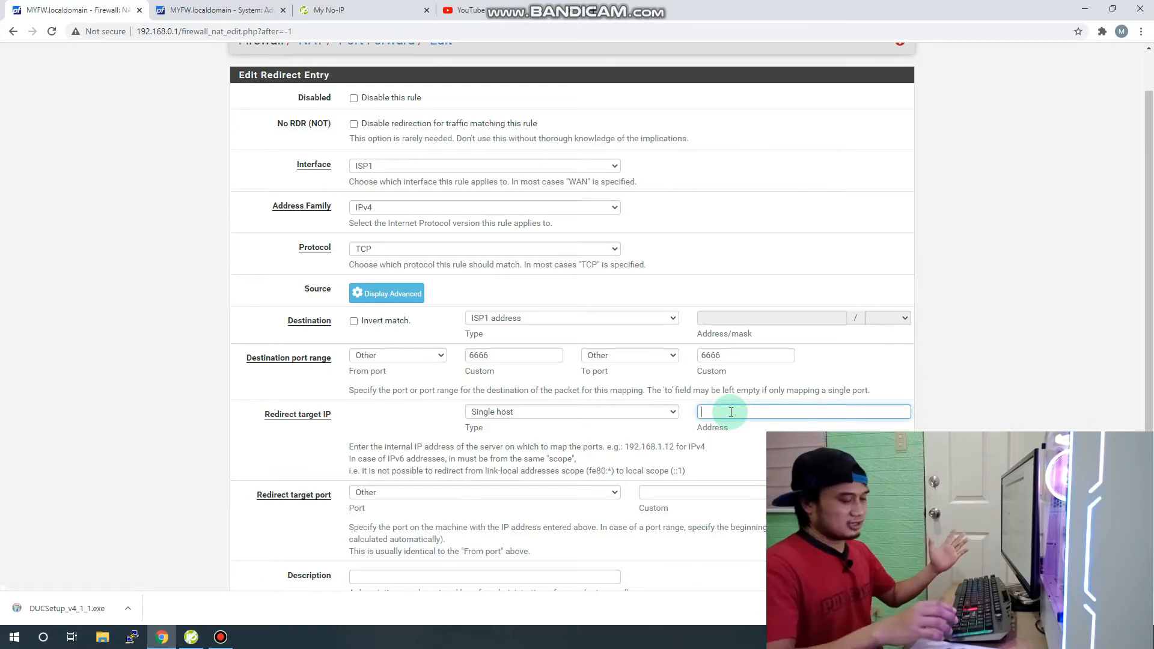
text(192.168.0.1)
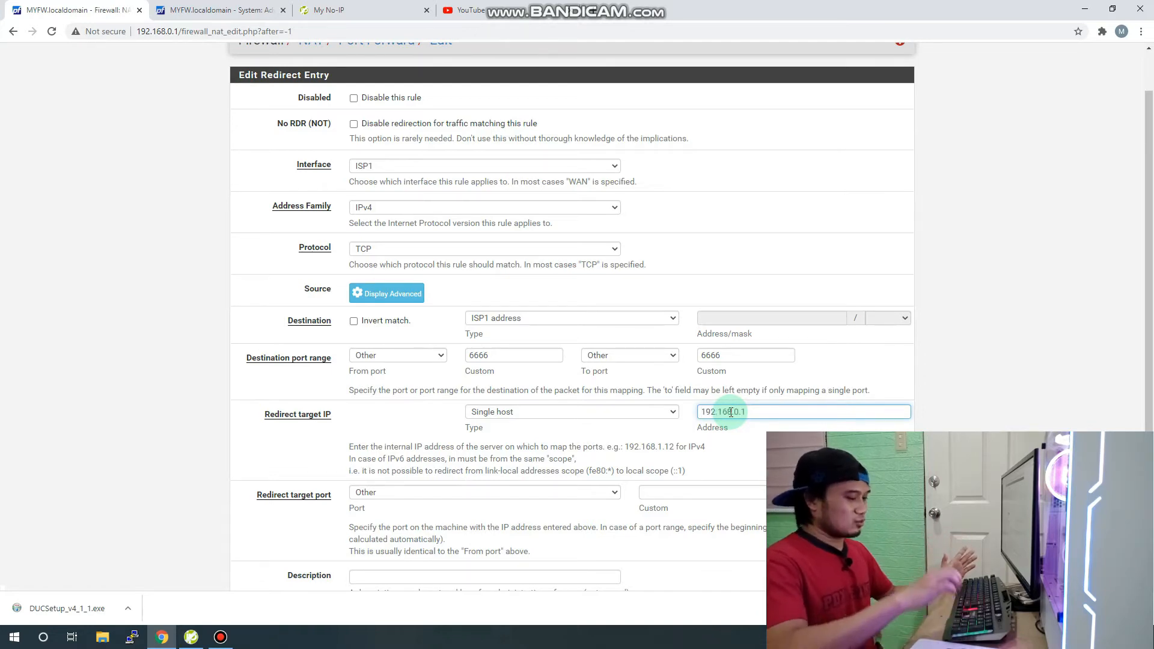
- Keep the redirect target port option at Other and give the rule the description "Access FW outside"
scroll(727, 414, down, 2)
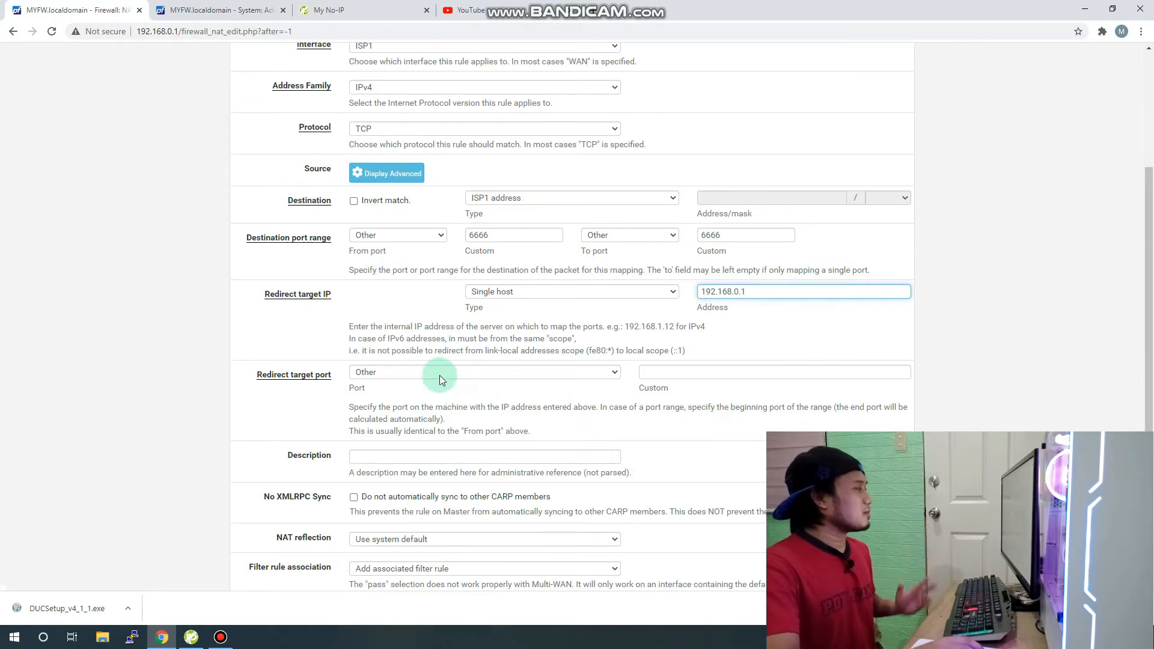
click(432, 374)
click(430, 376)
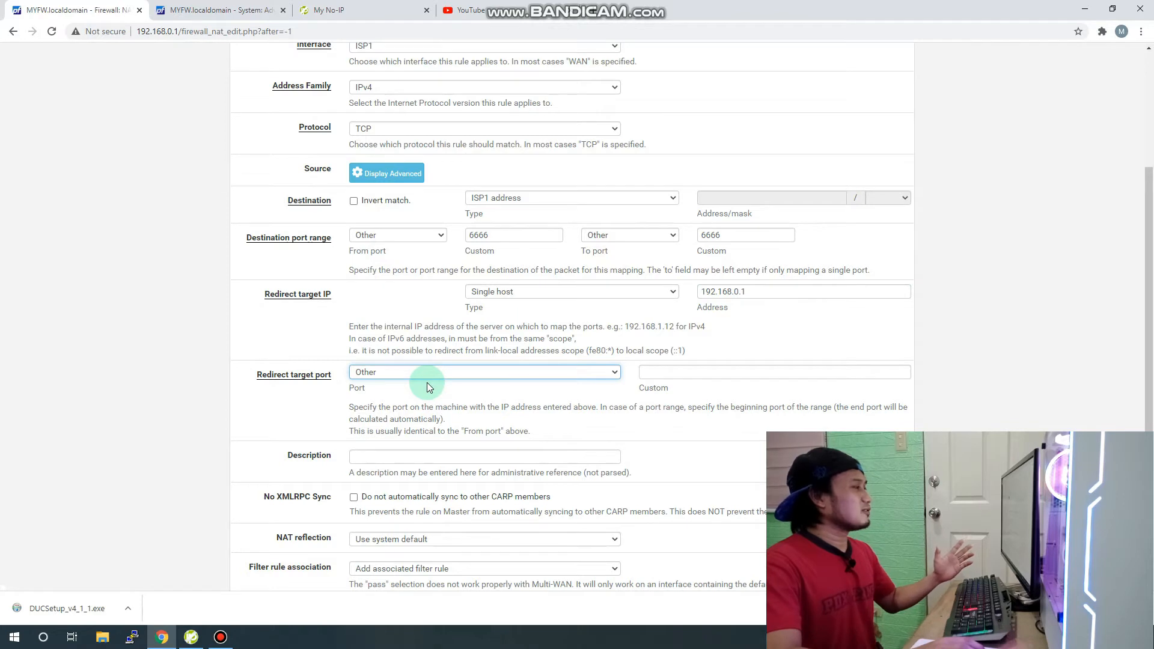
scroll(426, 383, down, 1)
click(409, 400)
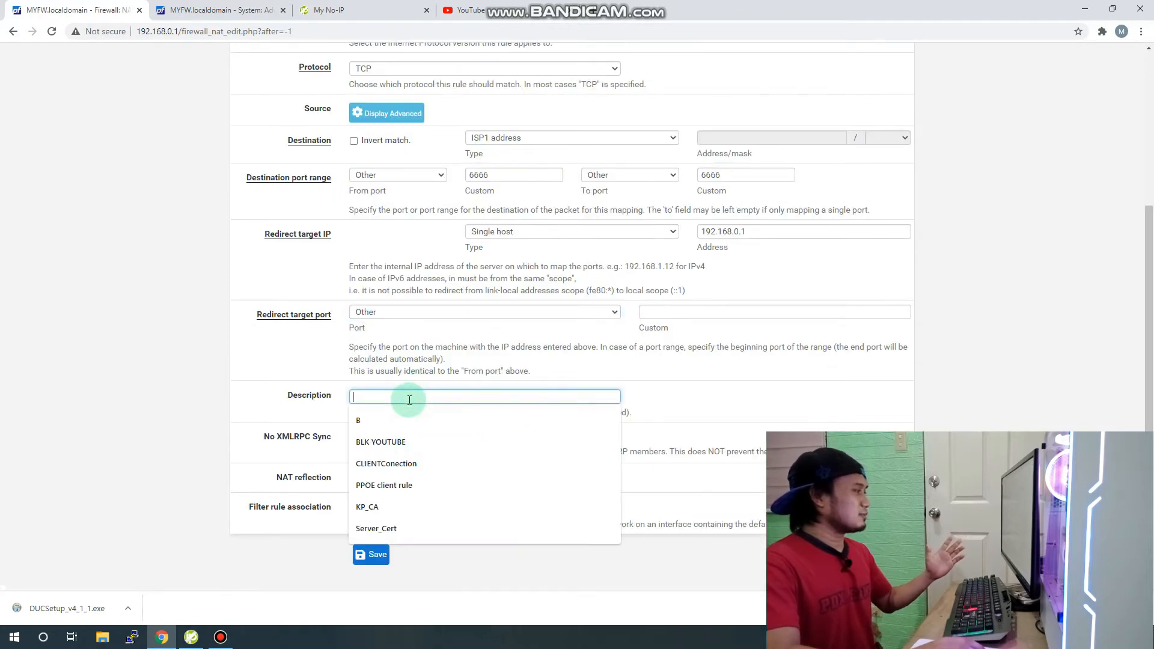
text(acc)
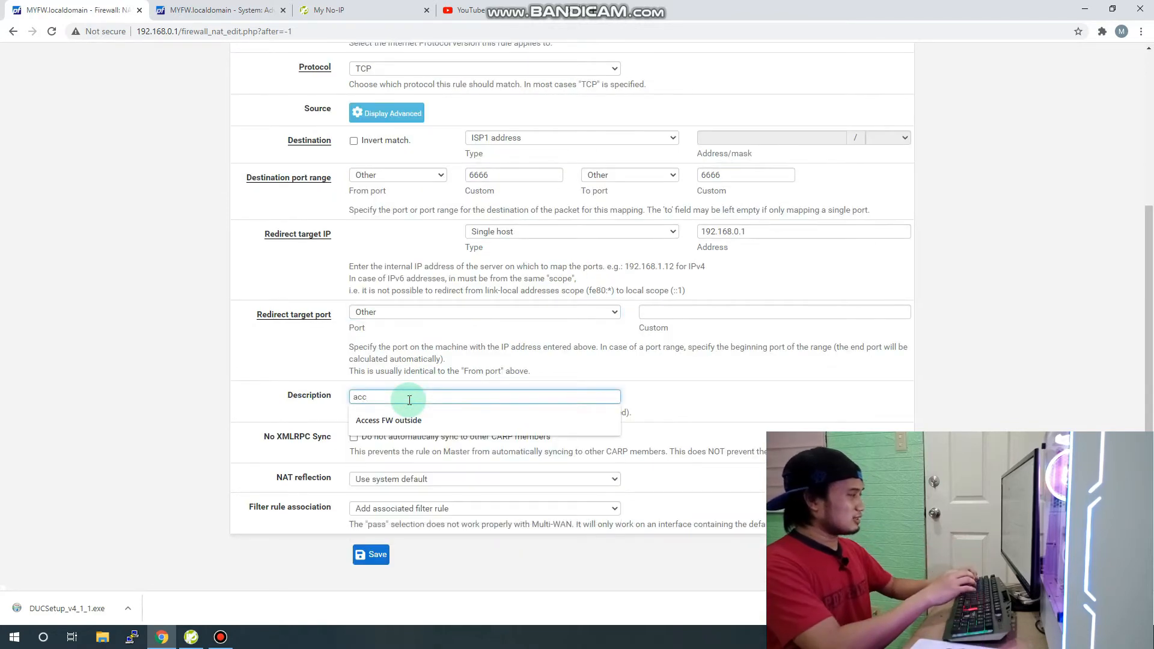
click(403, 420)
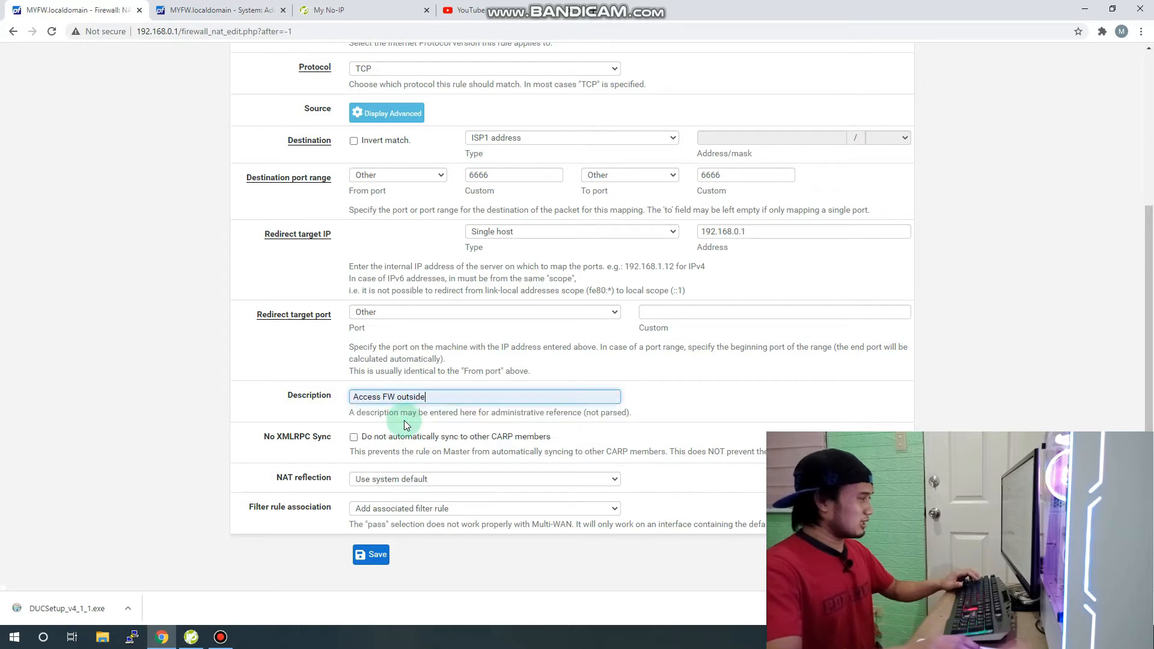
- Review the port forward rule's entries and try to save the rule
scroll(409, 422, down, 1)
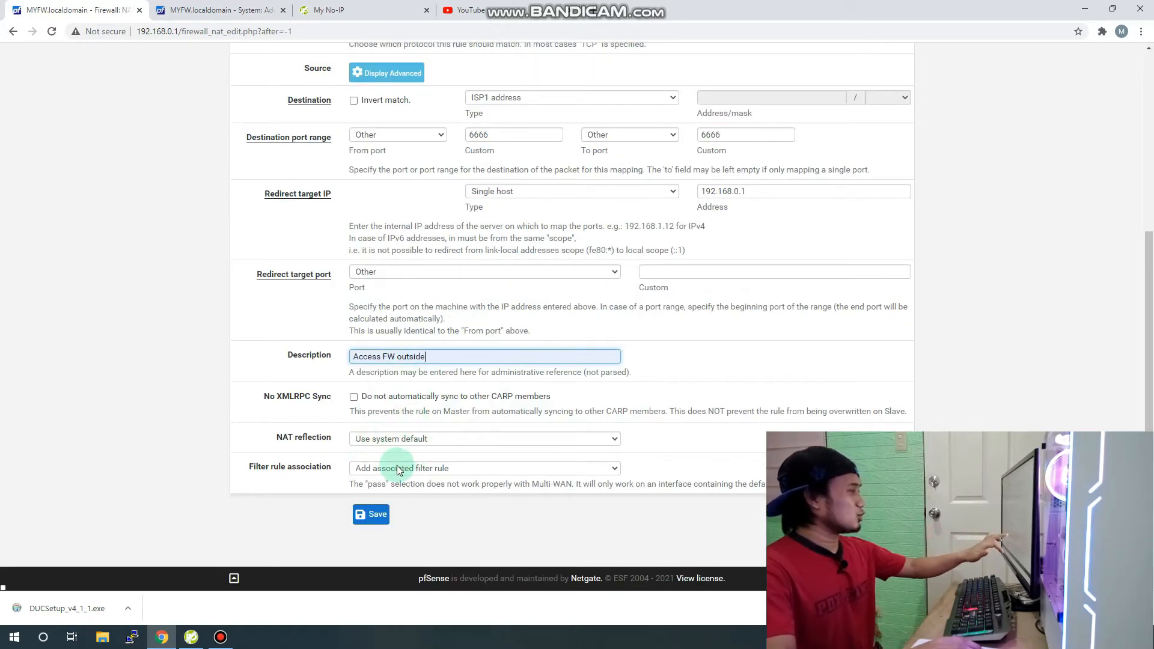
scroll(434, 511, up, 5)
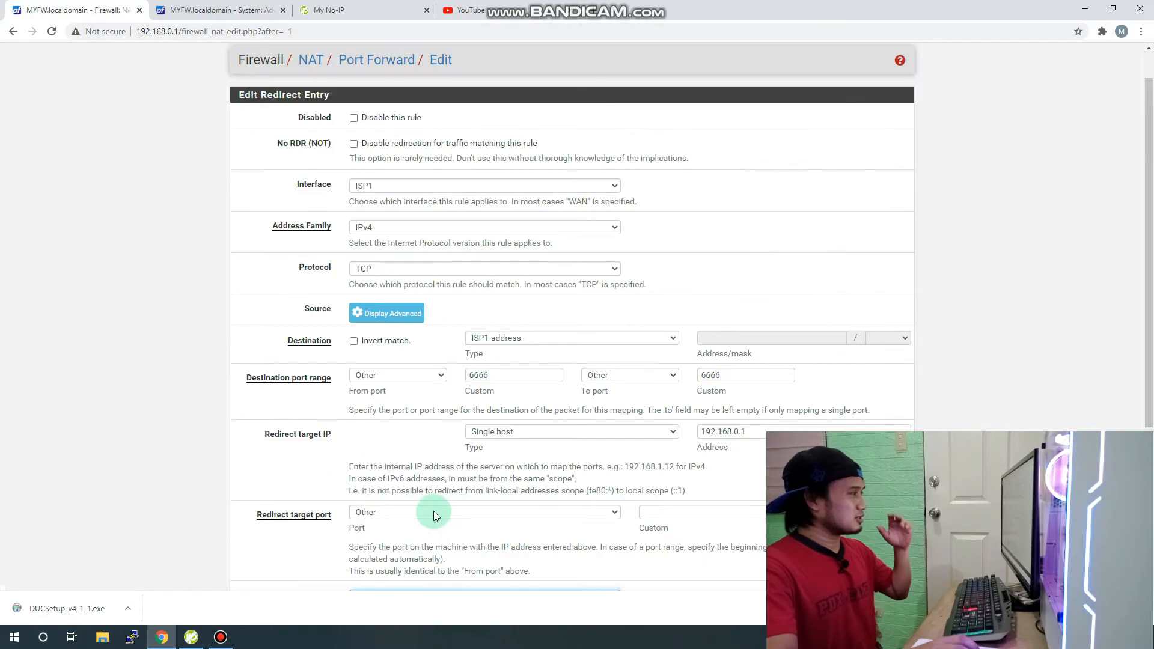
scroll(421, 559, down, 3)
scroll(413, 567, down, 2)
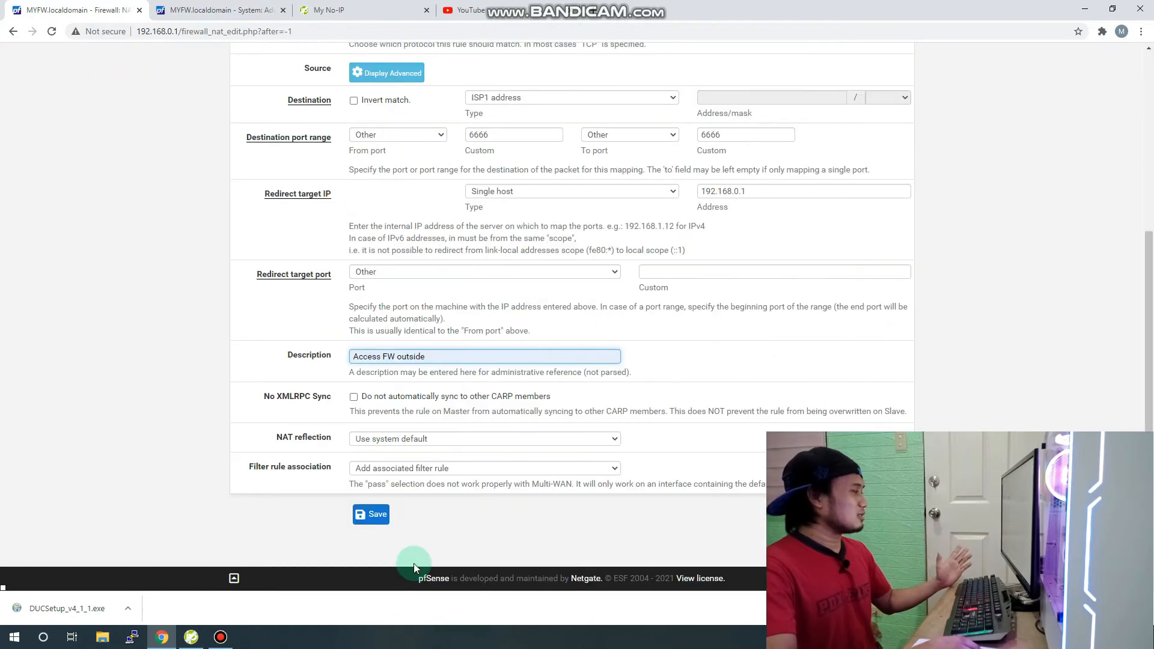
click(375, 516)
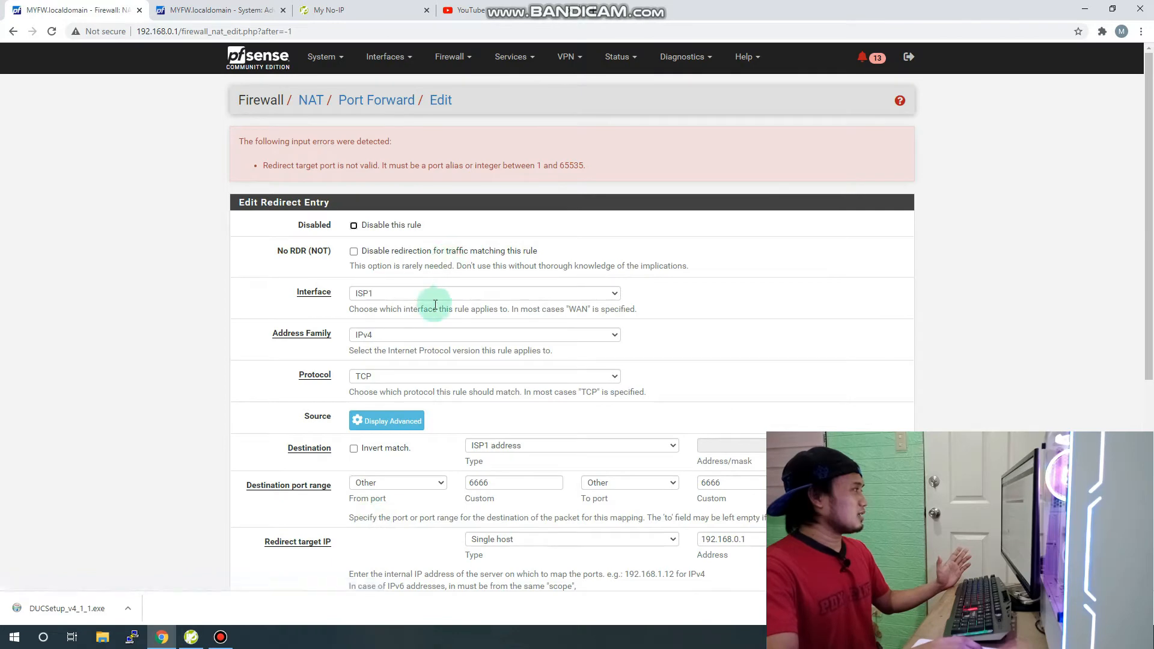
- Keep Single host as the redirect target type and set the custom redirect target port to 6666
scroll(410, 358, down, 3)
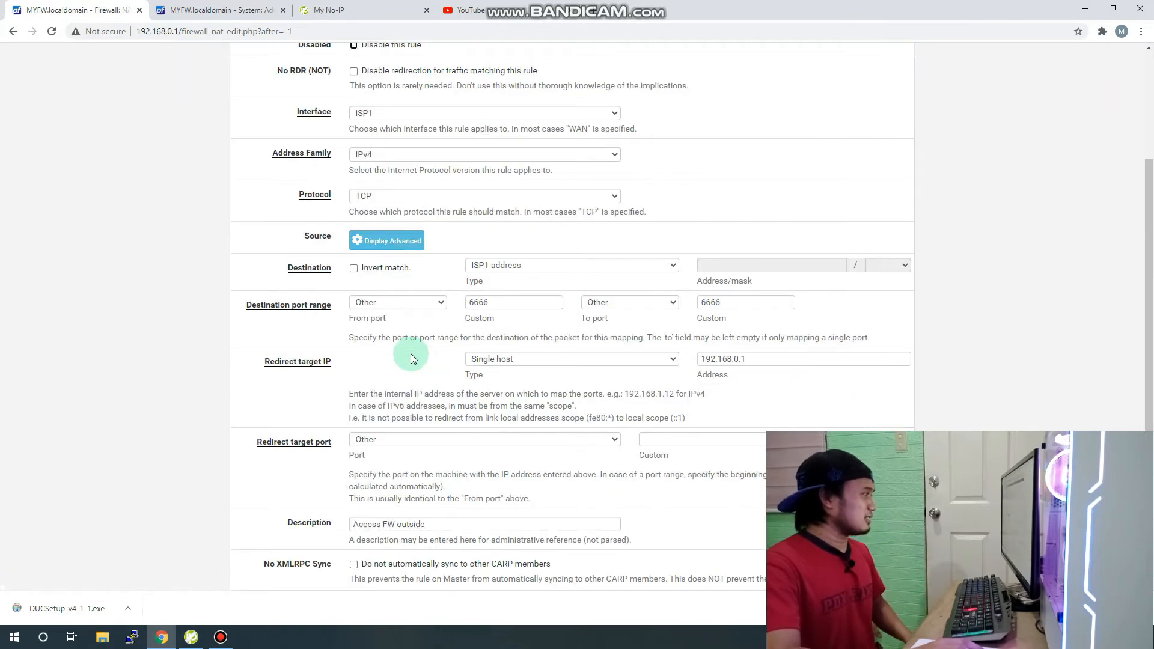
click(514, 360)
click(515, 360)
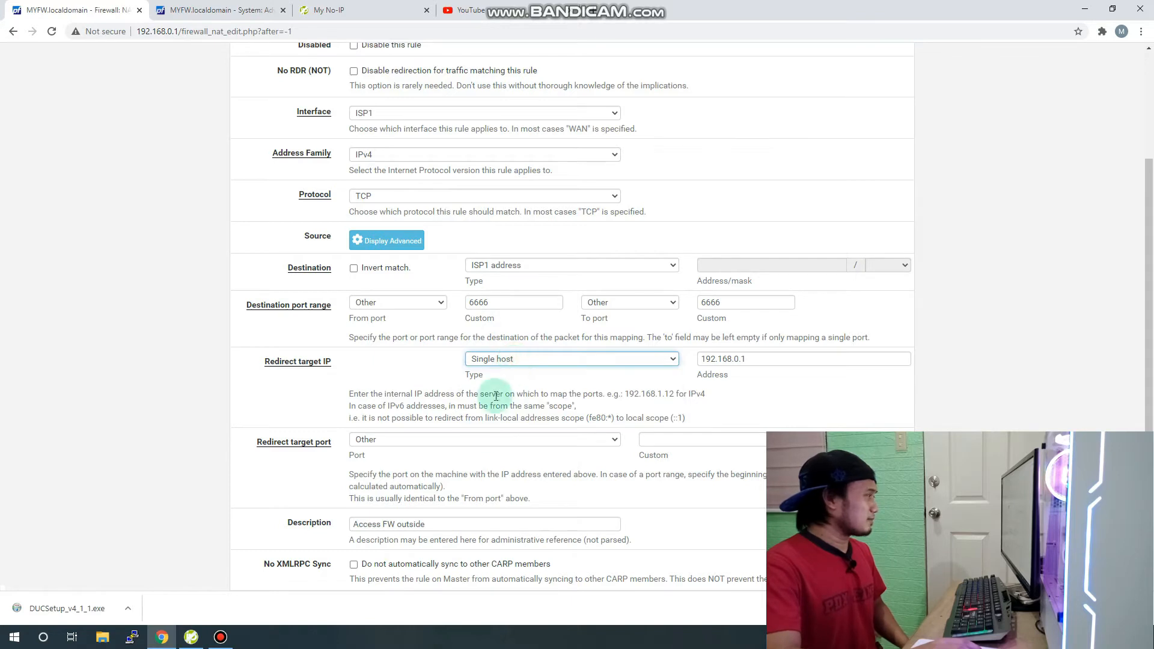
click(448, 441)
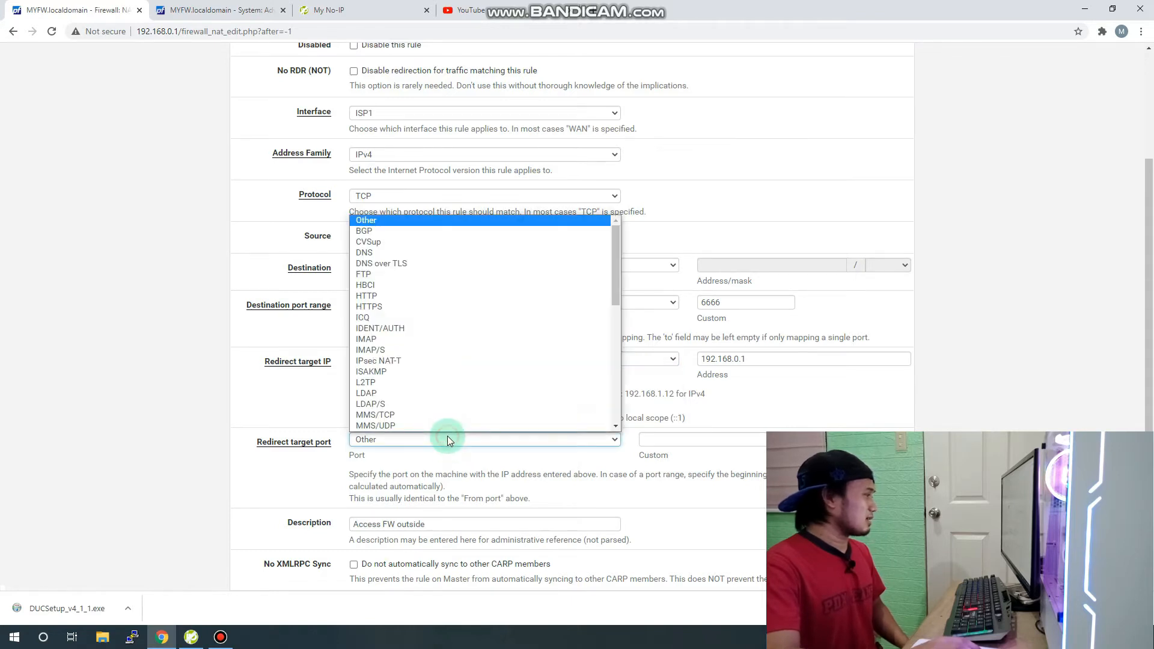
click(692, 440)
text(666)
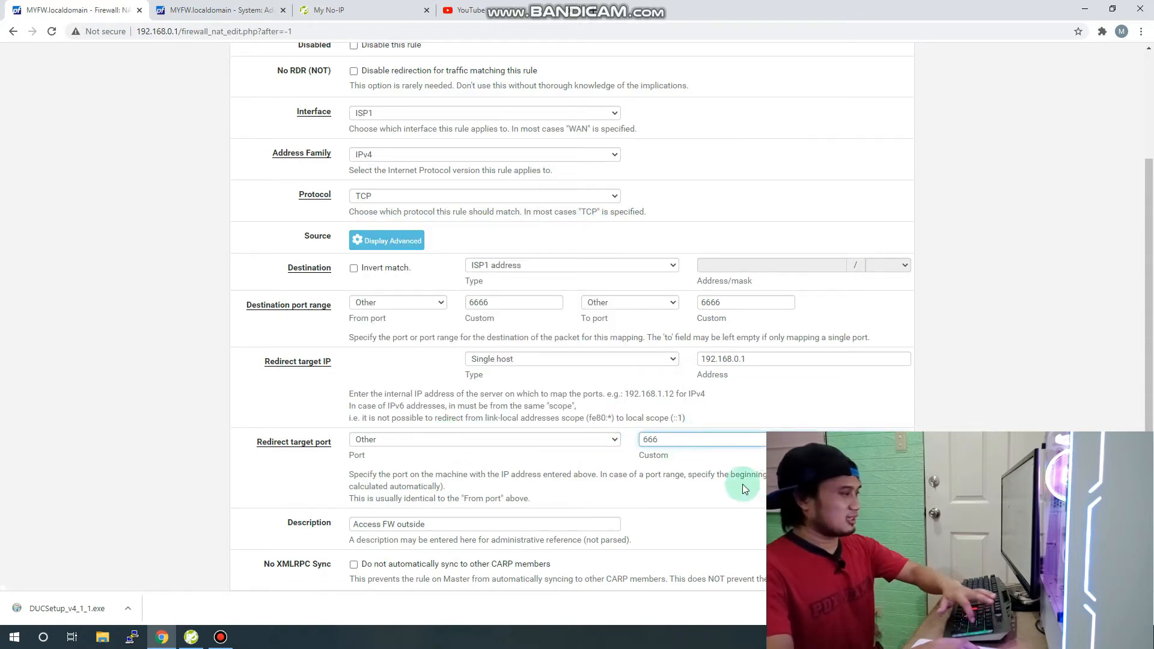
text(6)
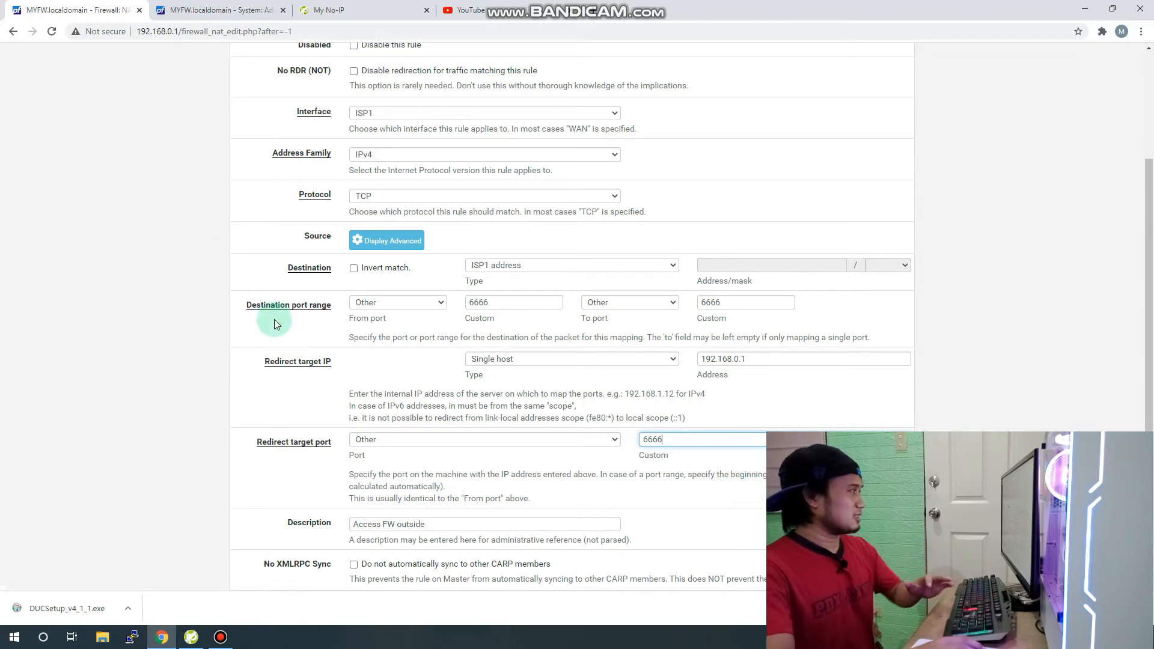
- Save the port forward rule and apply the NAT changes, viewing the filter reload status
scroll(301, 354, down, 3)
click(375, 515)
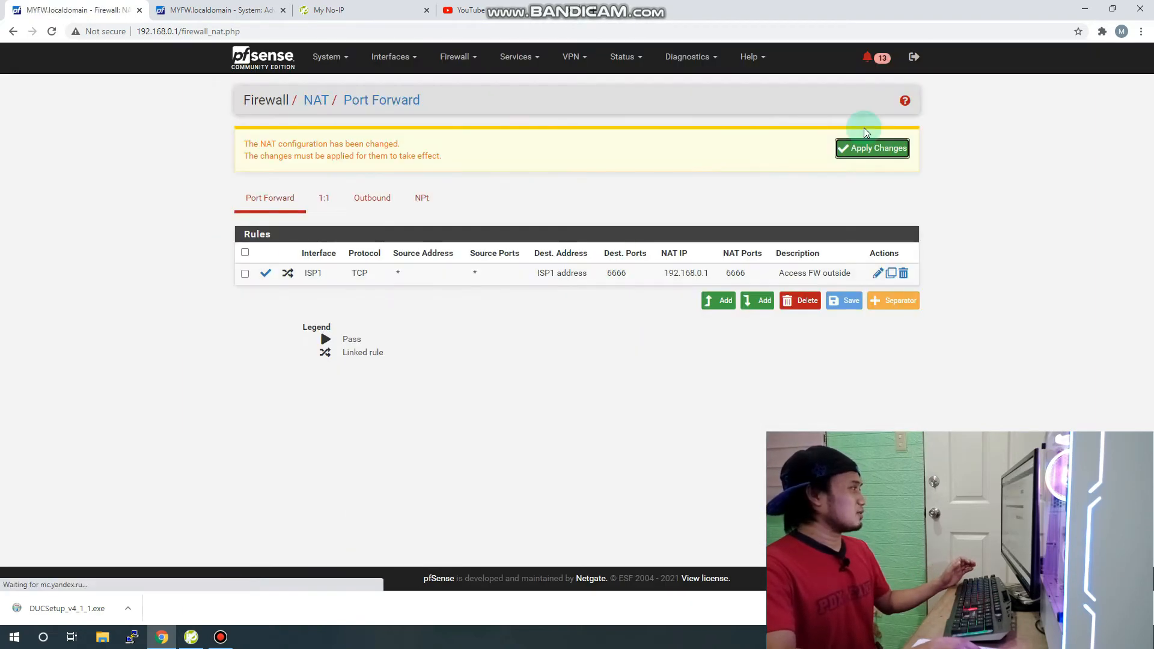
click(864, 150)
click(259, 157)
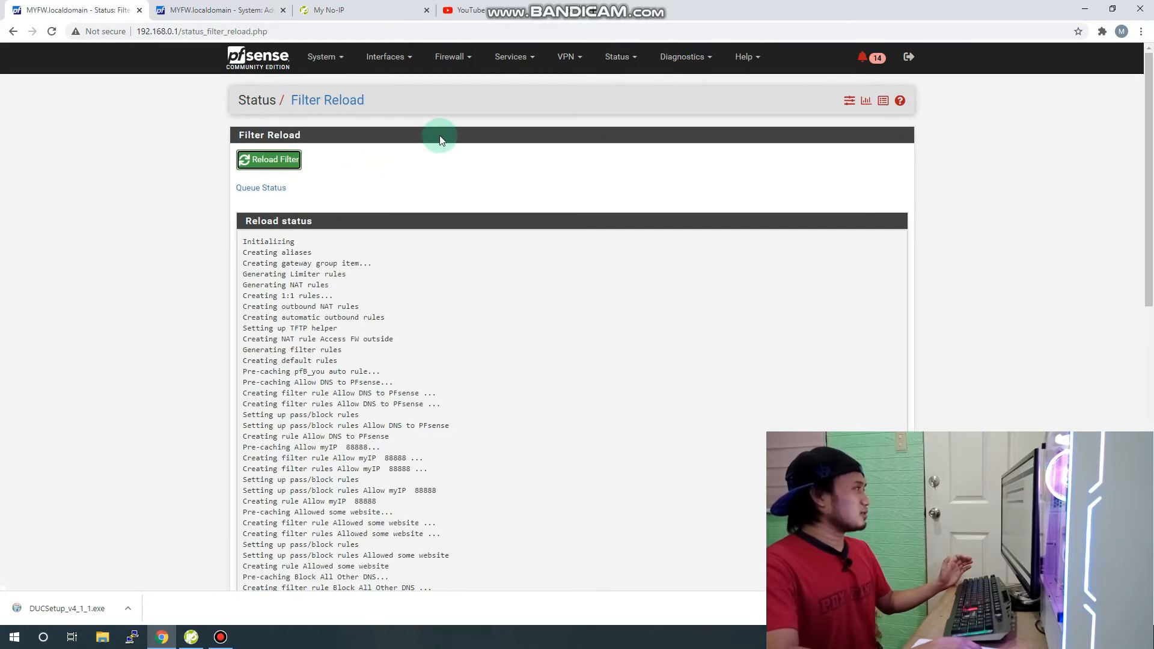
- Open the ISP1 firewall rules and inspect the settings of the "NAT Access FW outside" rule
click(462, 70)
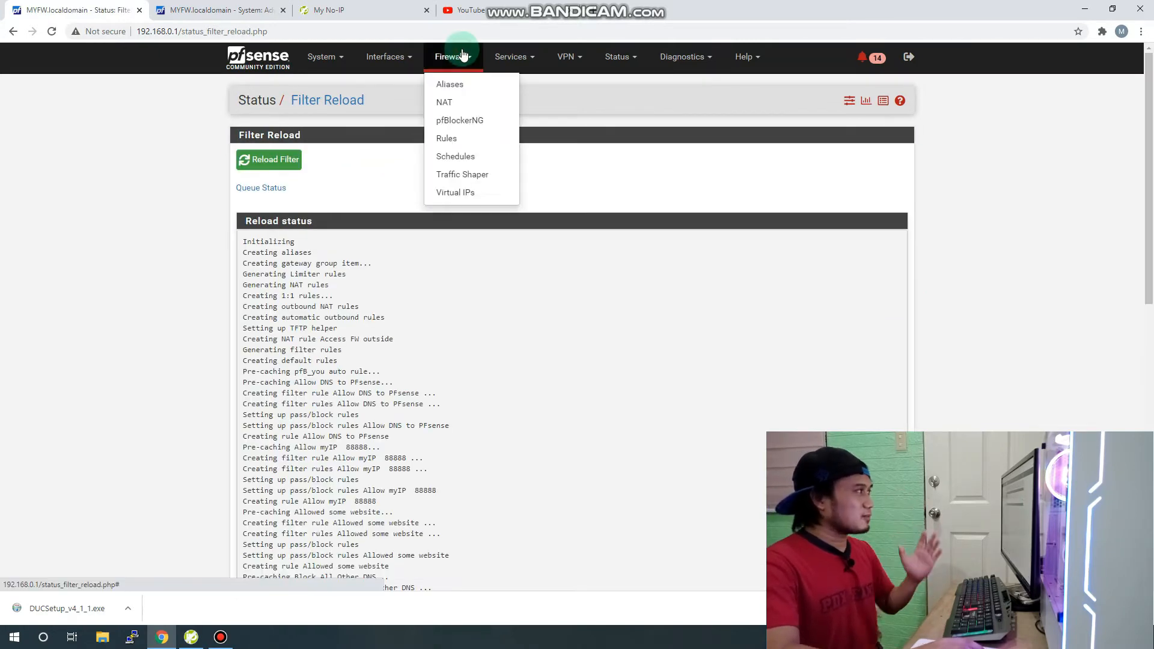
click(442, 134)
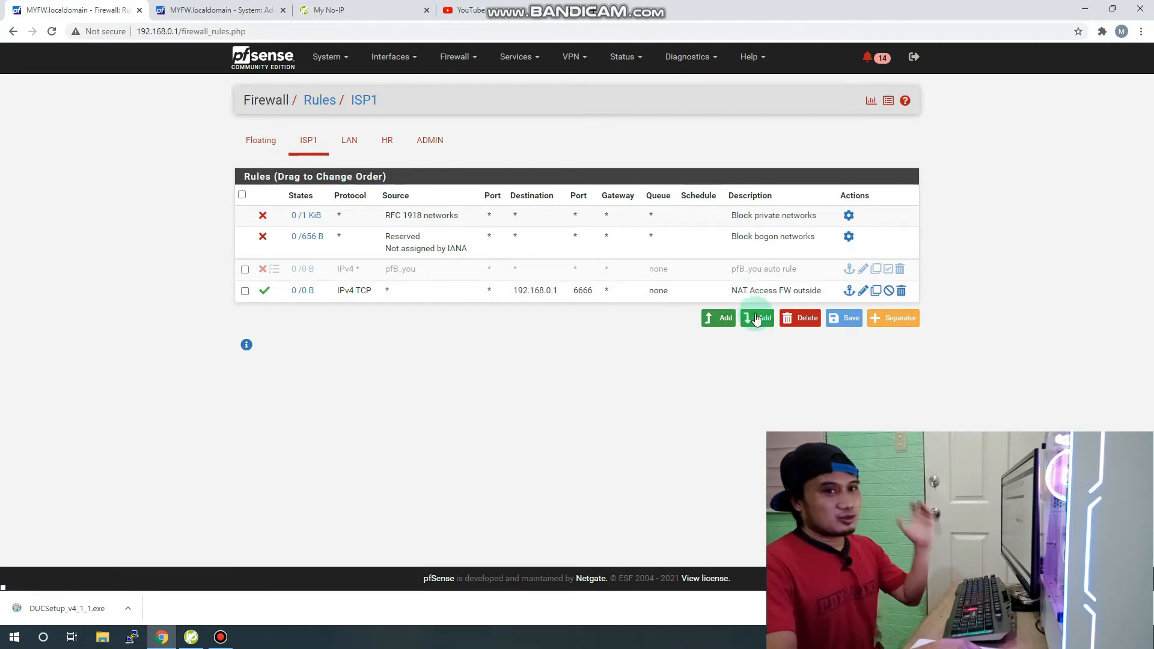
click(863, 290)
scroll(435, 305, down, 4)
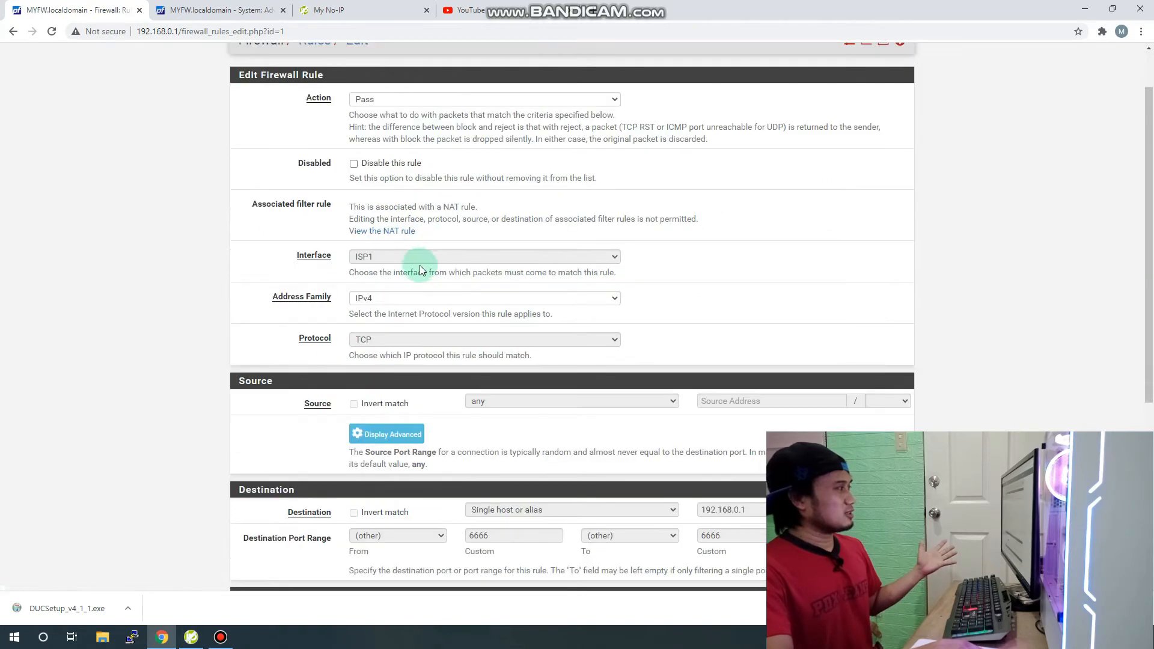
scroll(481, 379, up, 4)
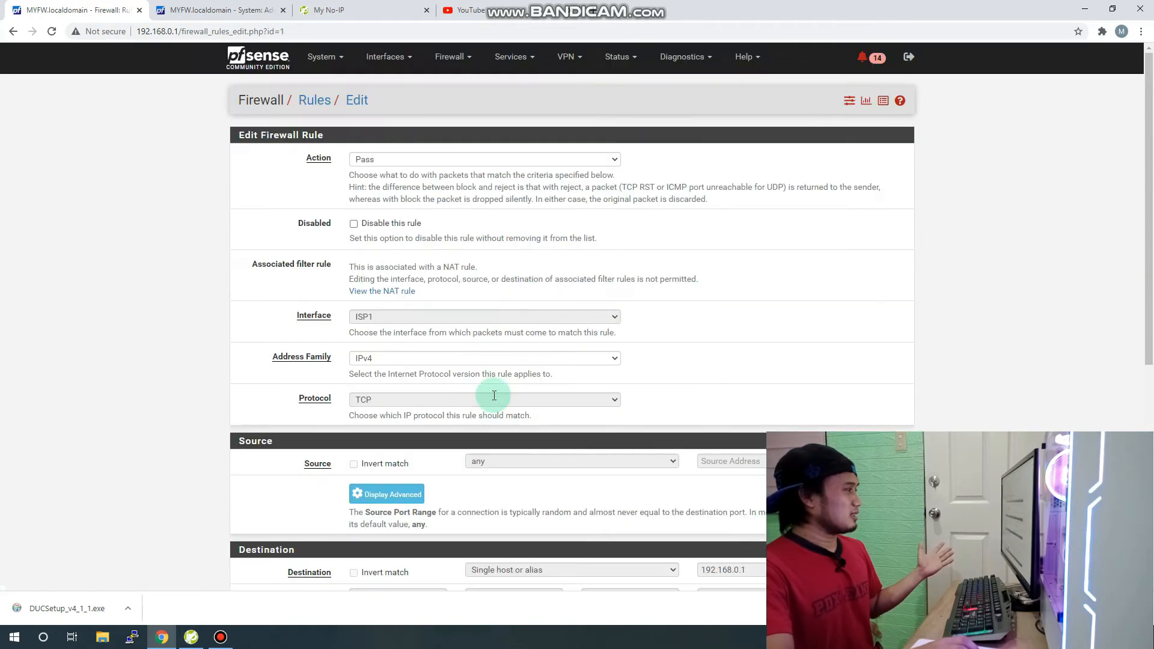
- Return to the status dashboard and open the advanced Admin Access settings to view the webConfigurator options
click(272, 70)
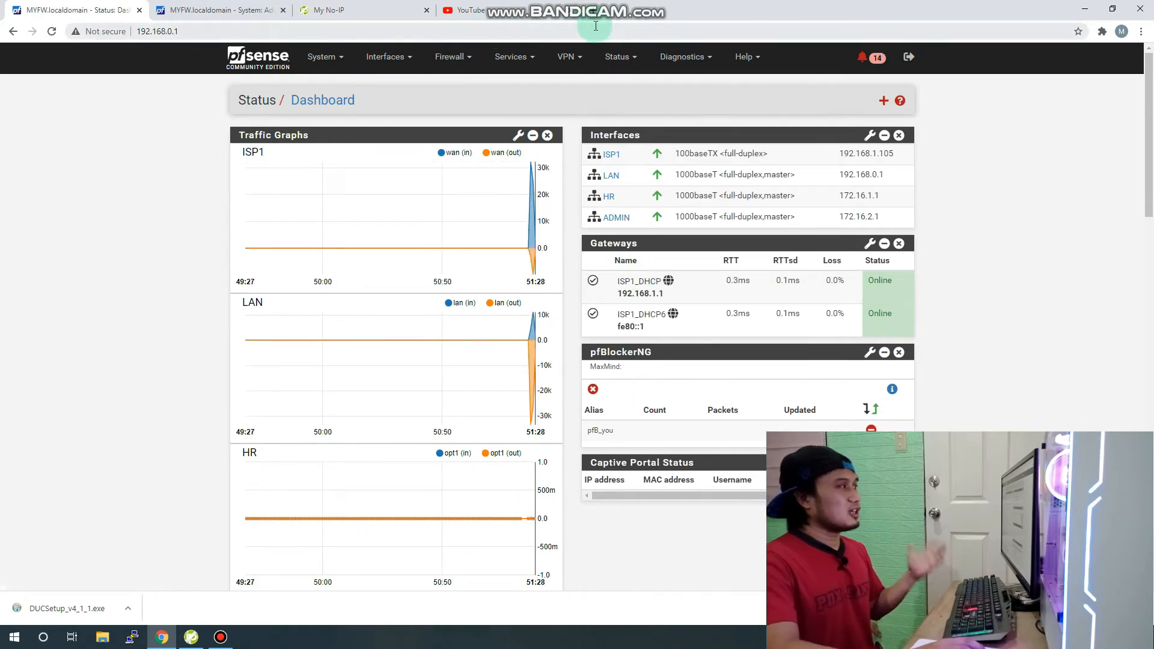
click(325, 56)
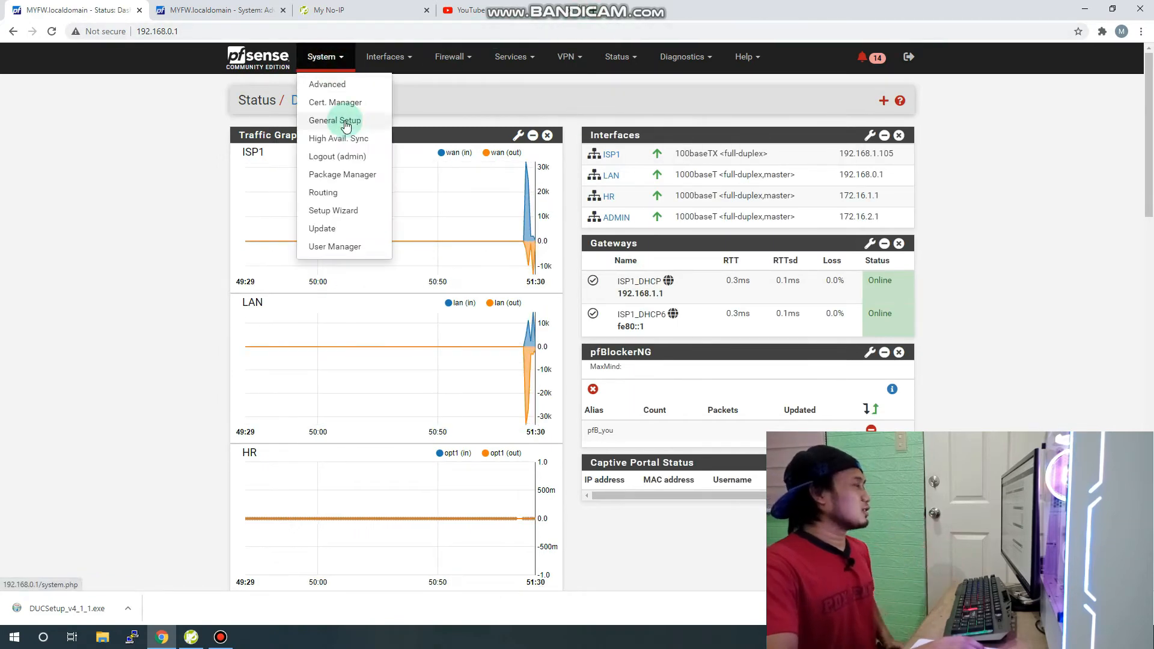
click(329, 84)
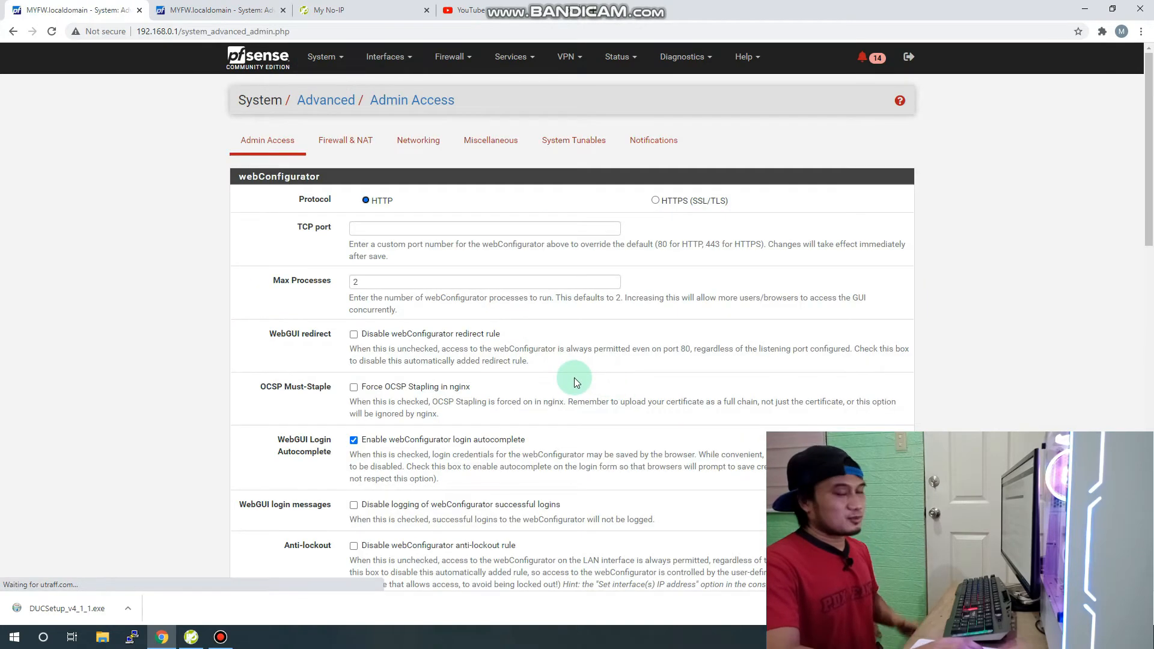
scroll(521, 337, down, 1)
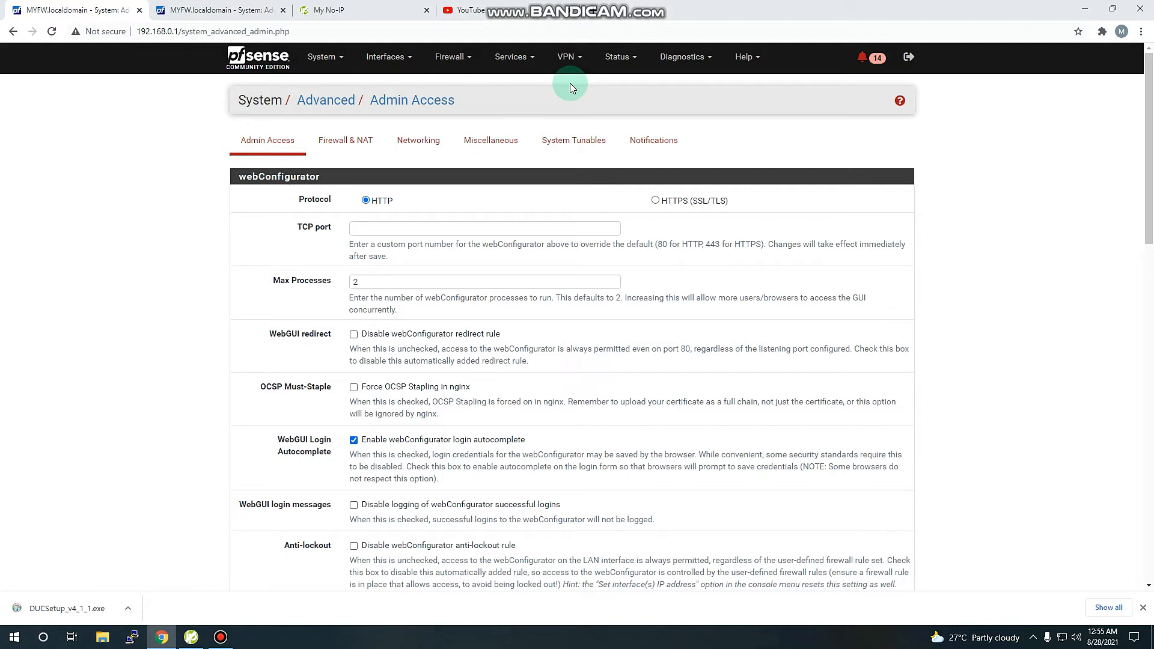
- Start a new NAT port forward rule and keep ISP1 as its interface
click(451, 59)
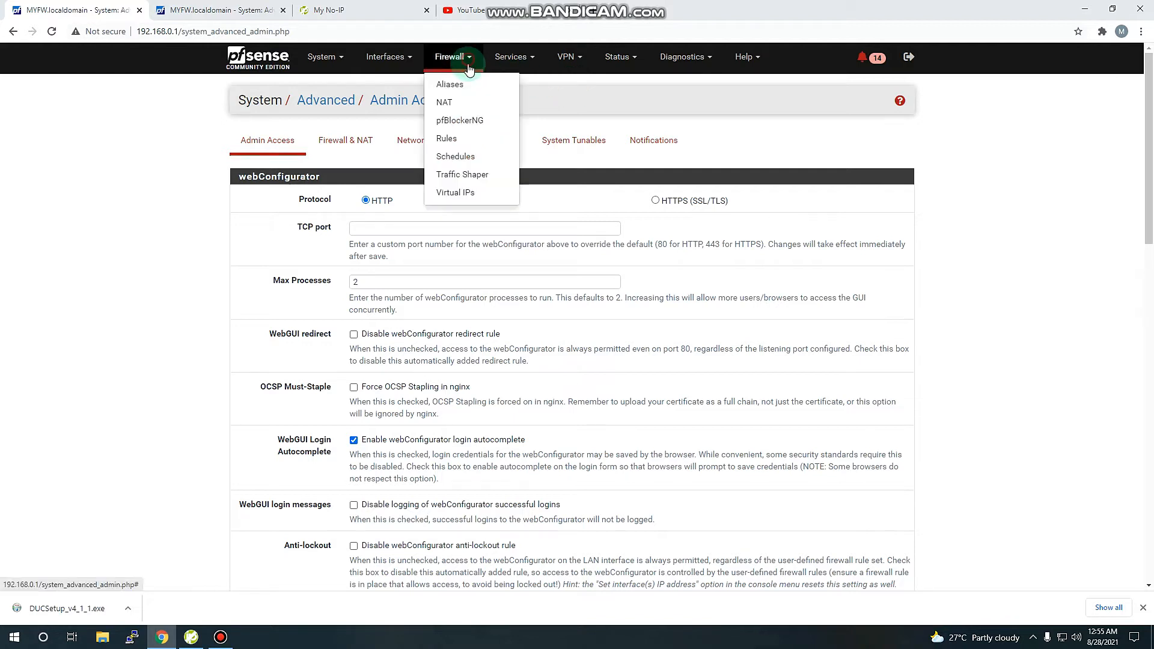
click(453, 107)
click(724, 251)
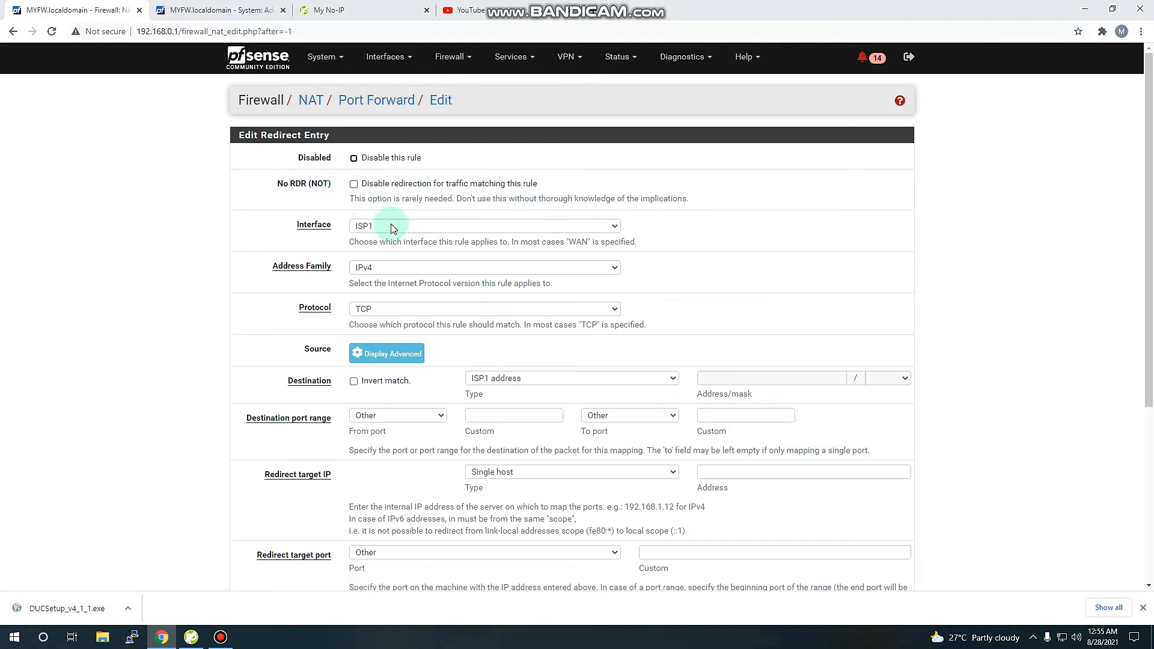
click(391, 227)
click(391, 226)
click(391, 226)
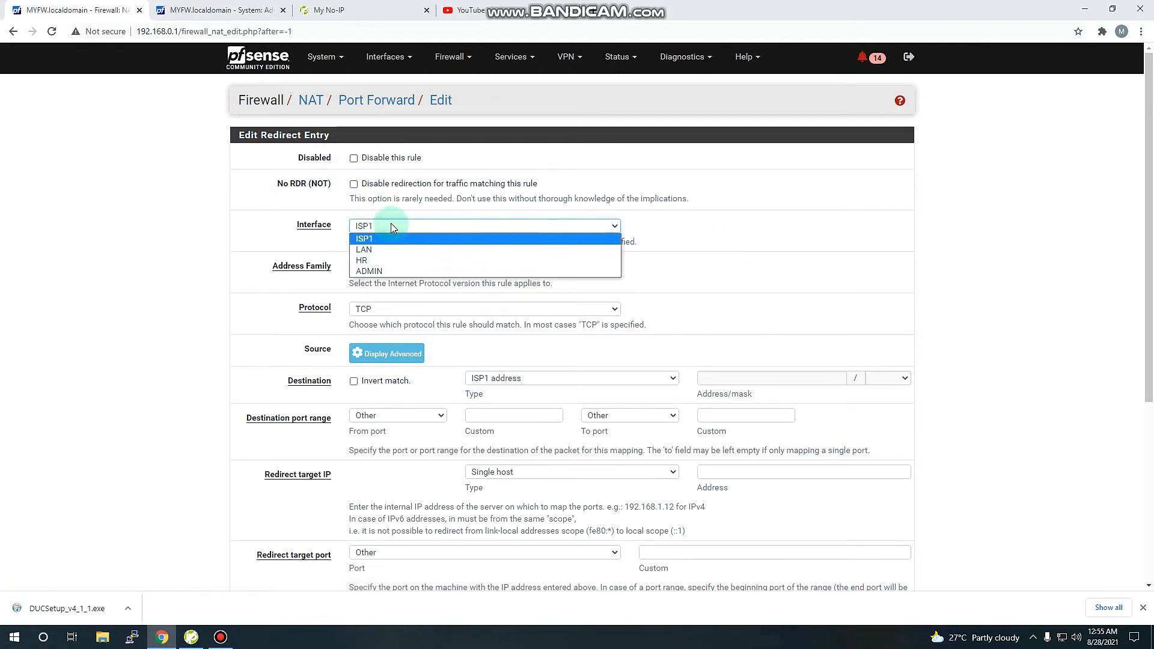
click(391, 226)
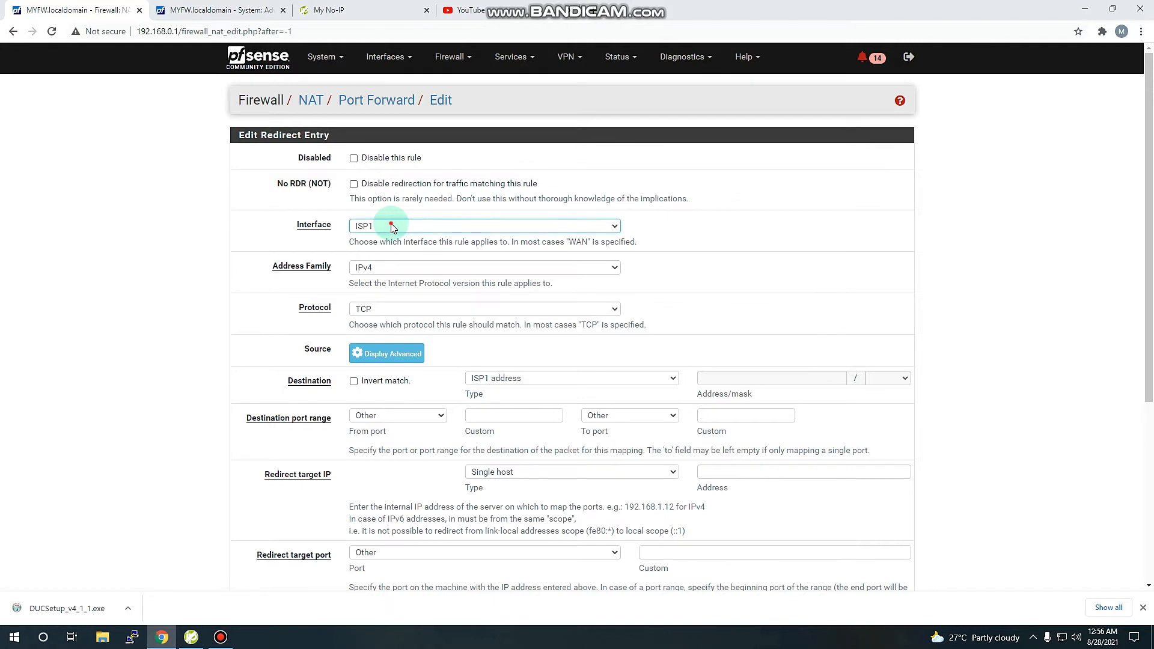
click(391, 226)
click(391, 226)
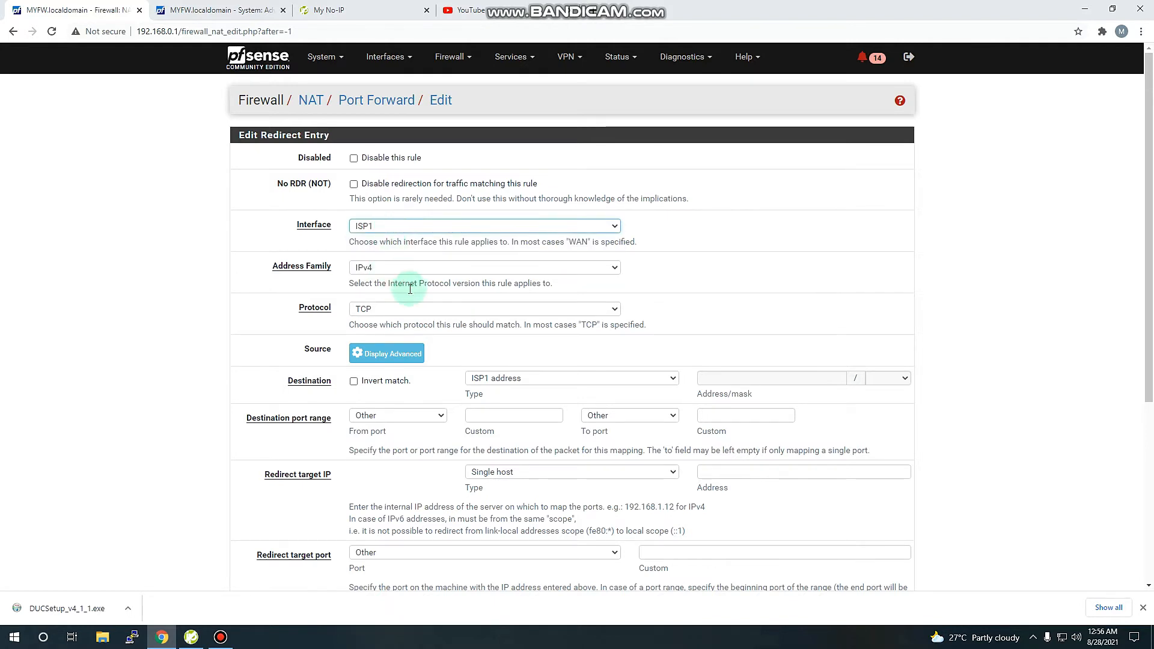
- Set the new rule's protocol to TCP/UDP and keep ISP1 address as the destination type
click(399, 313)
click(399, 345)
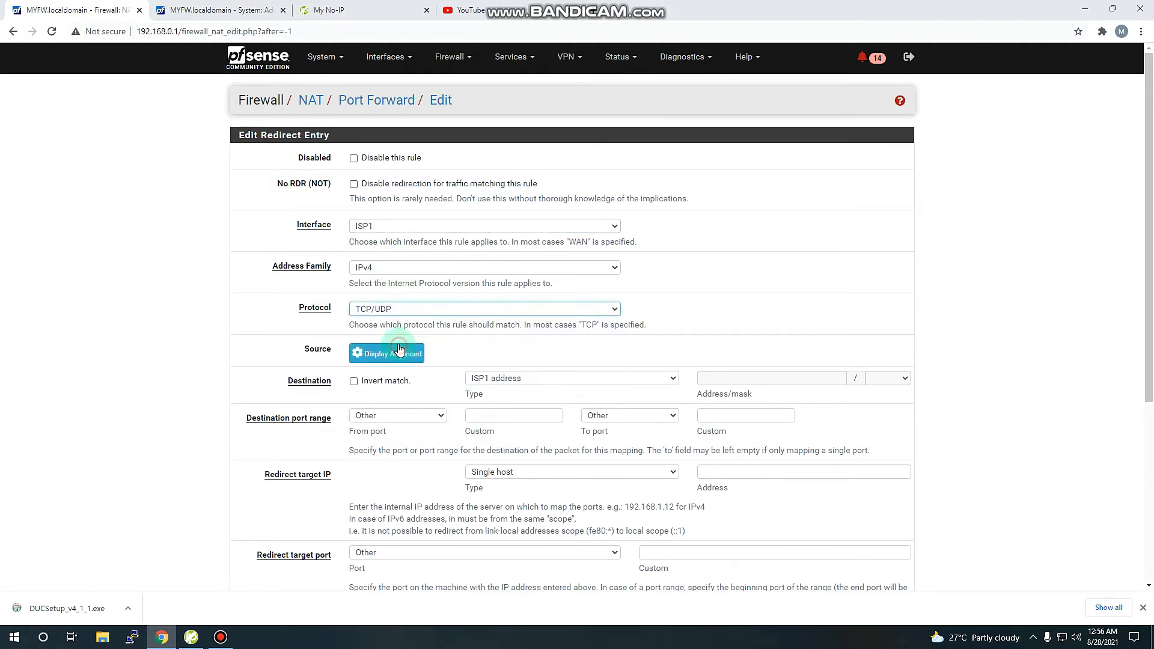
click(527, 381)
click(527, 381)
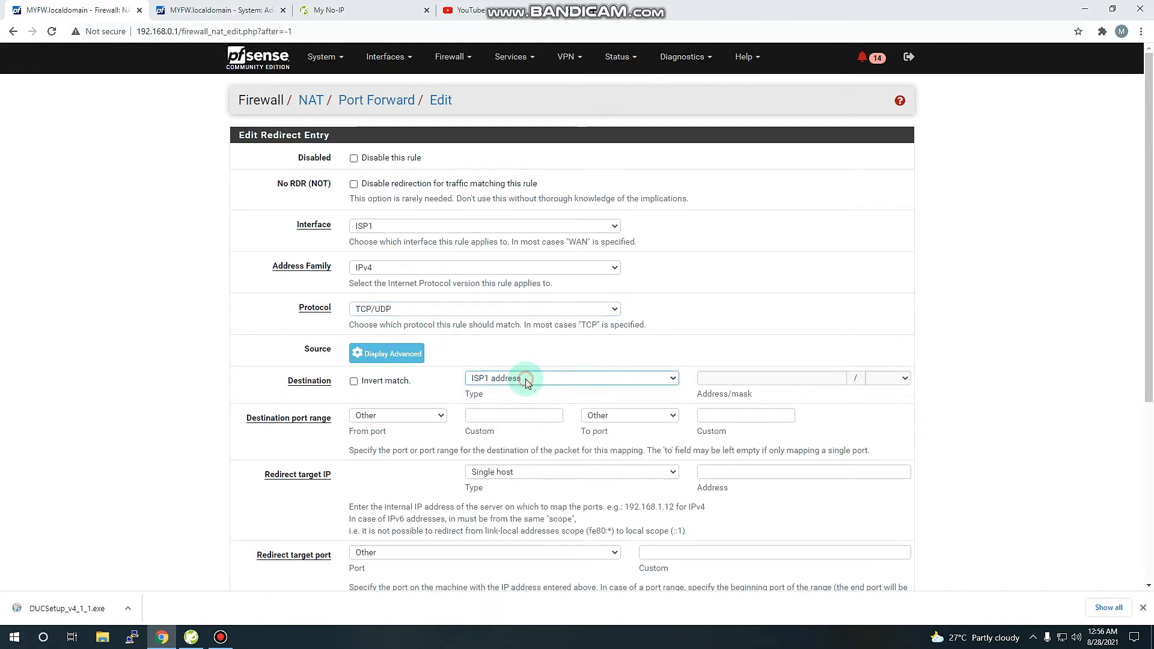
- Try to submit the rule with blank destination ports, a Single host redirect target type and 17216.13 as the target address
click(506, 417)
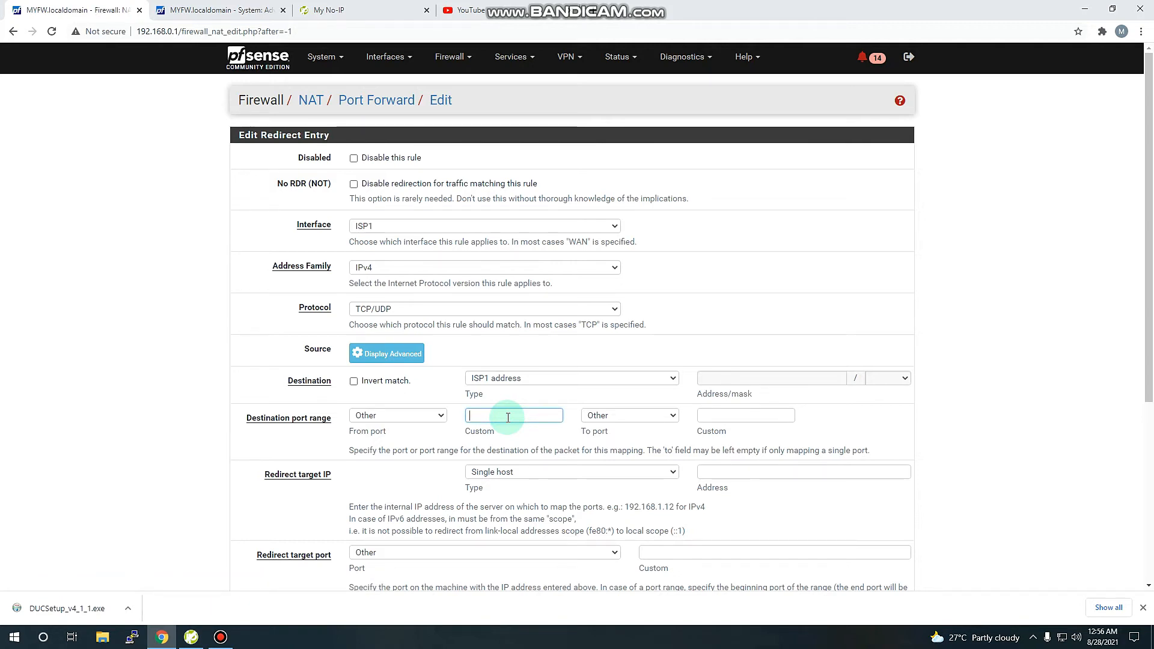
click(739, 416)
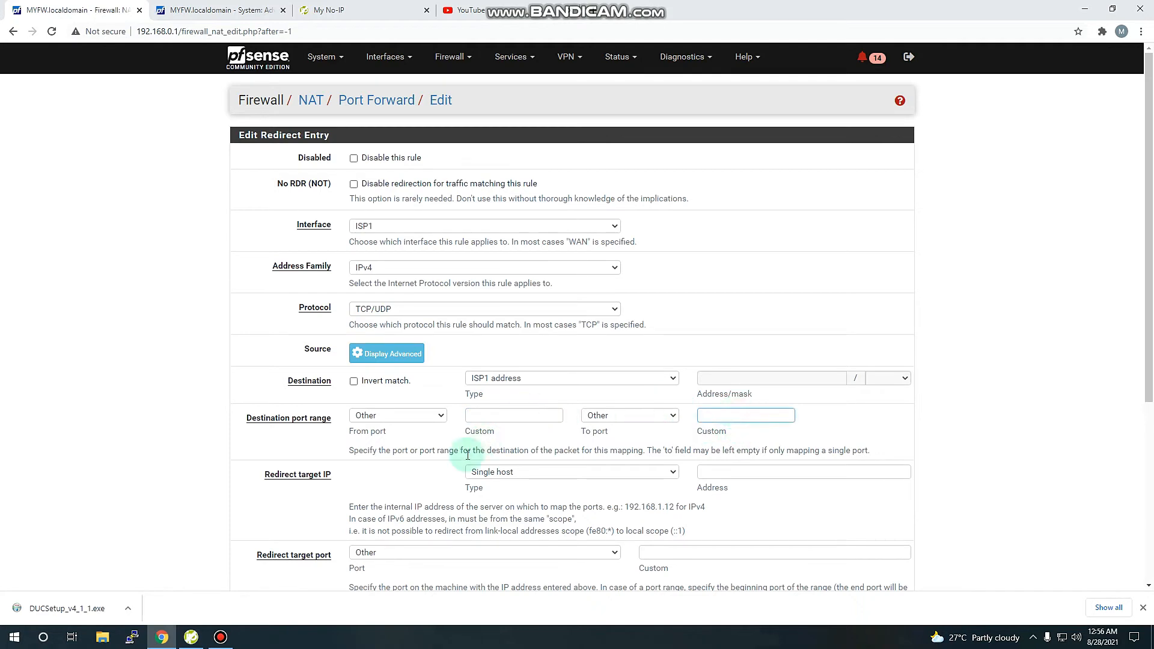
click(503, 471)
click(498, 472)
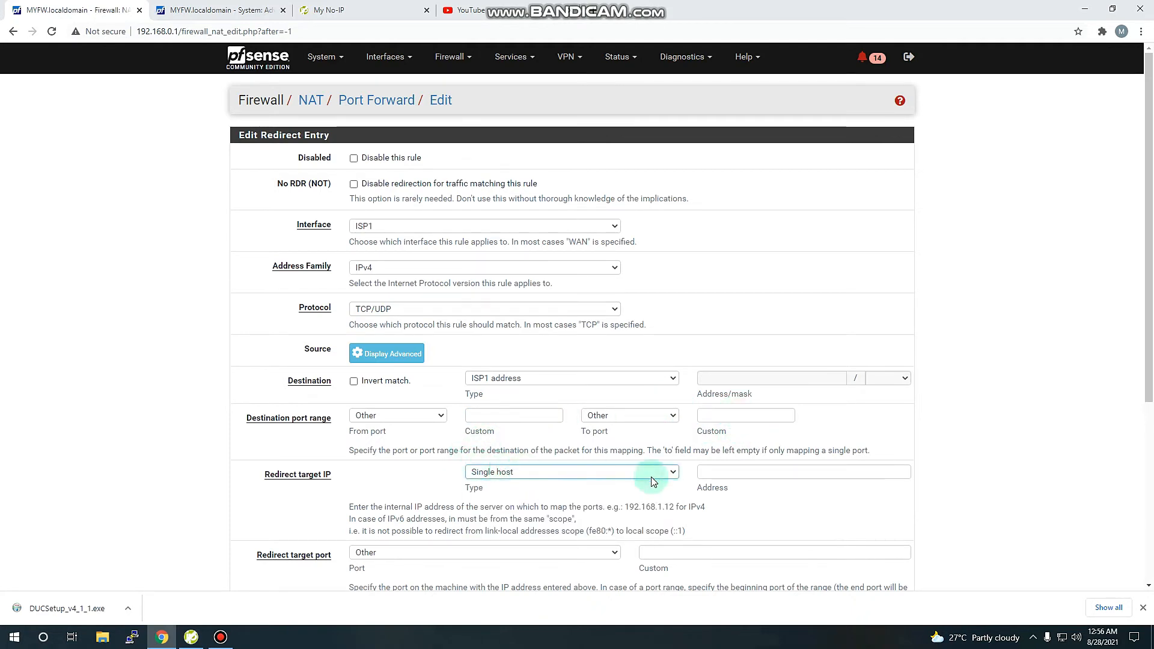
click(759, 473)
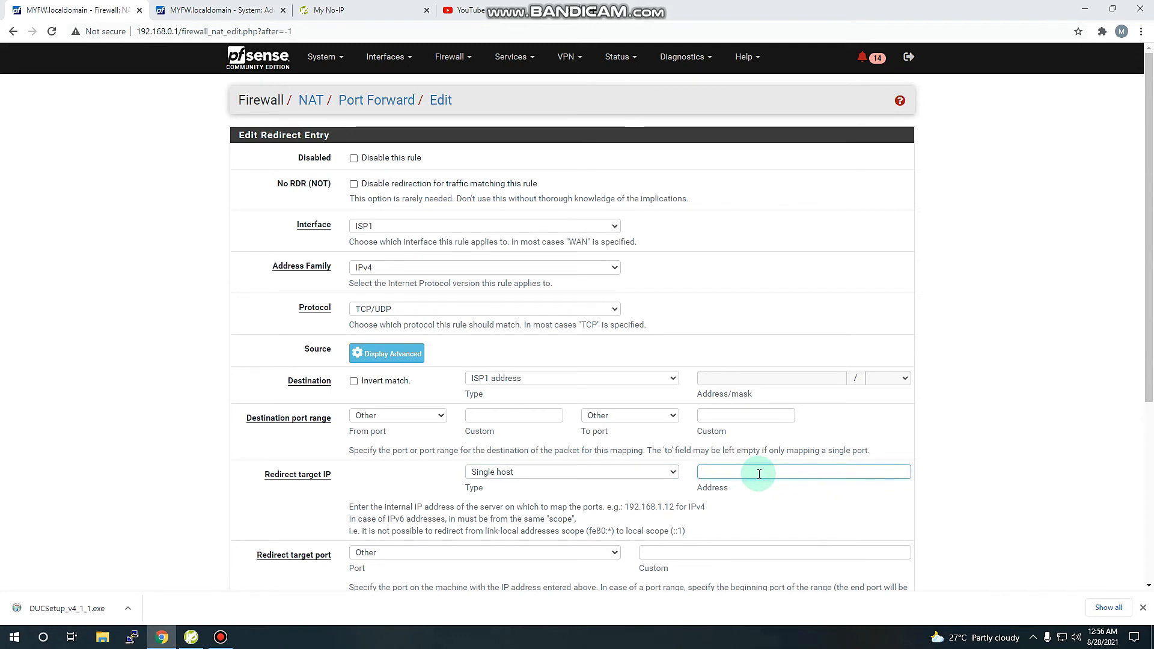
text(17216.13)
key(Return)
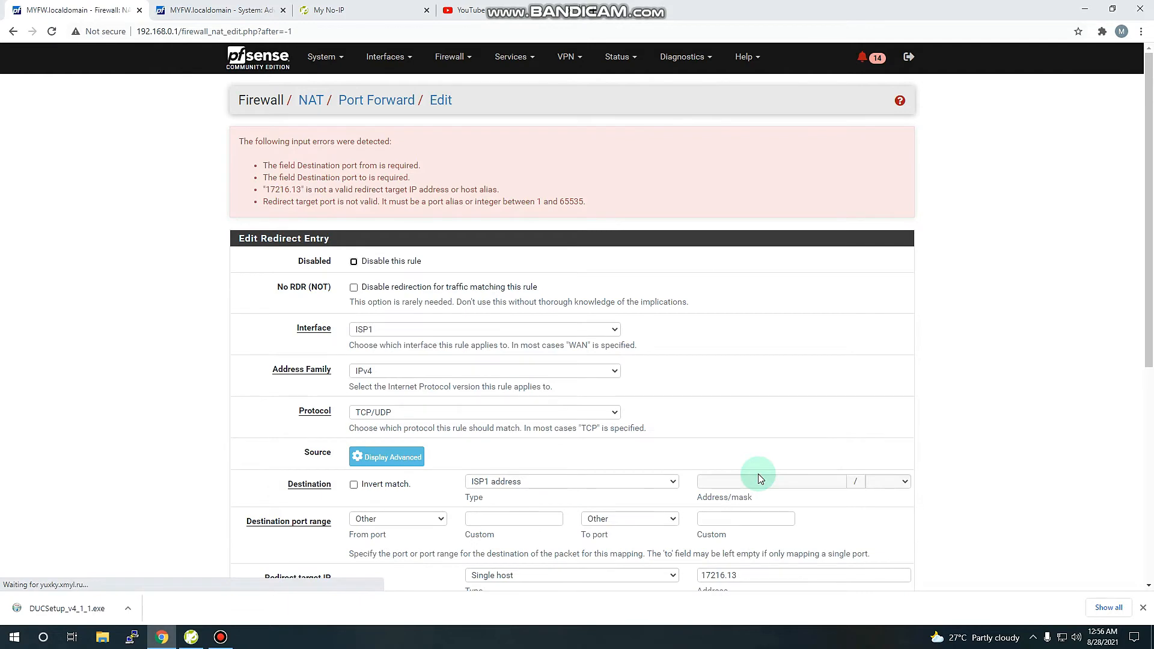
- Set the custom redirect target port to 77788, leave the description blank and review the rule's remaining options
scroll(762, 383, down, 2)
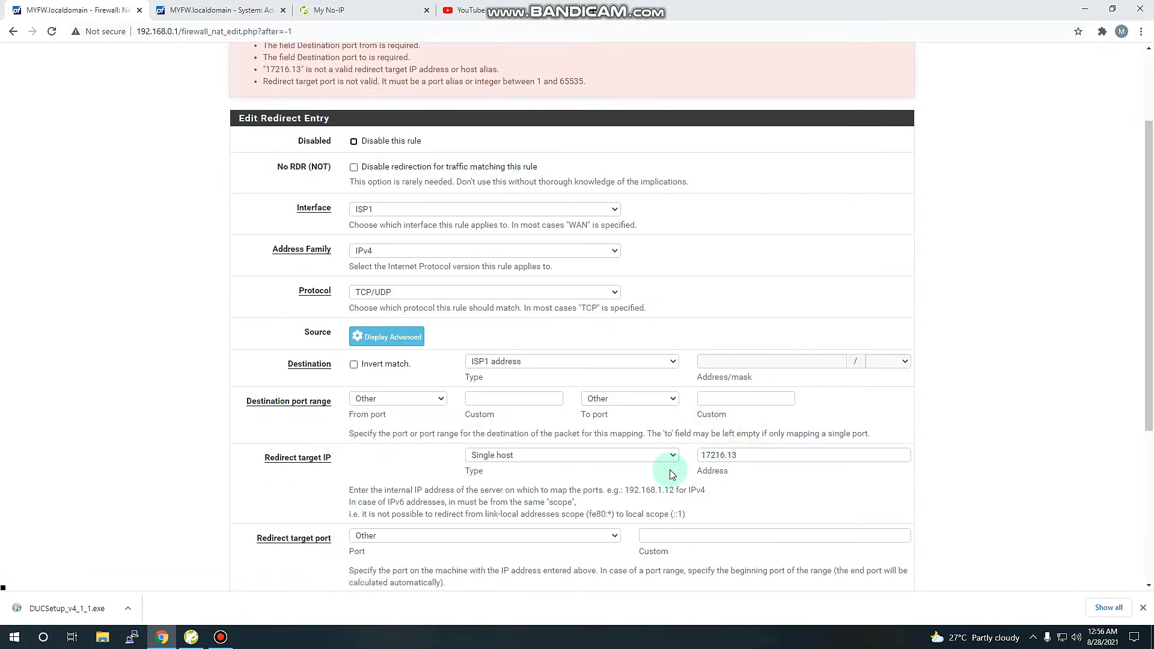
scroll(673, 467, down, 2)
click(443, 416)
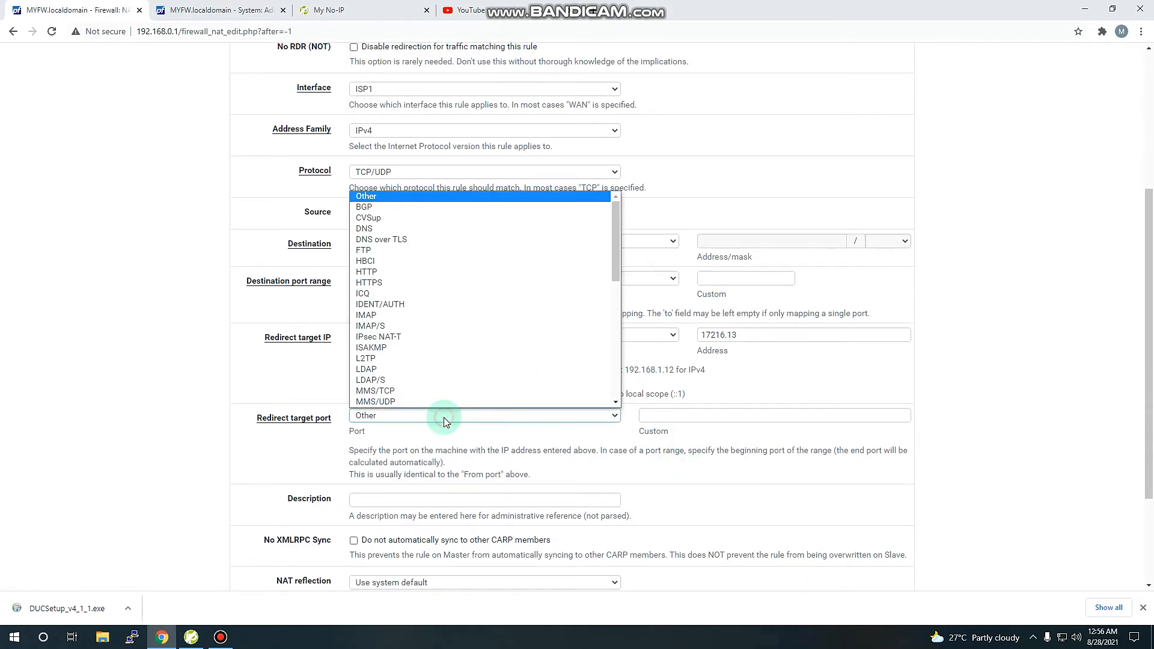
click(443, 416)
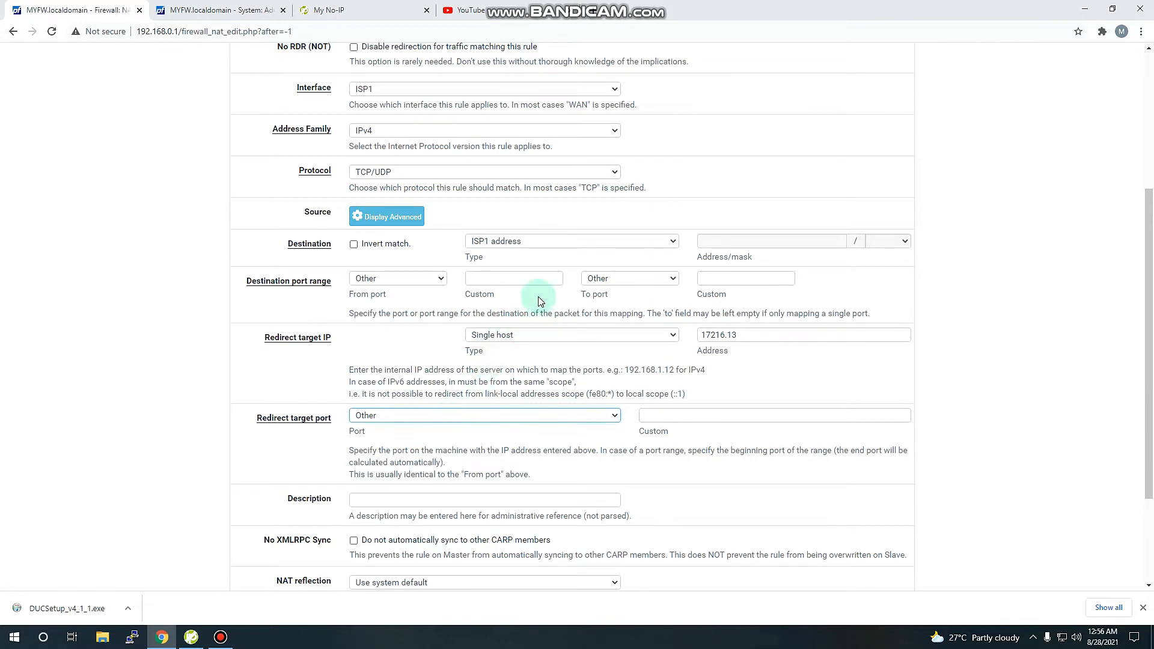
click(505, 279)
click(730, 417)
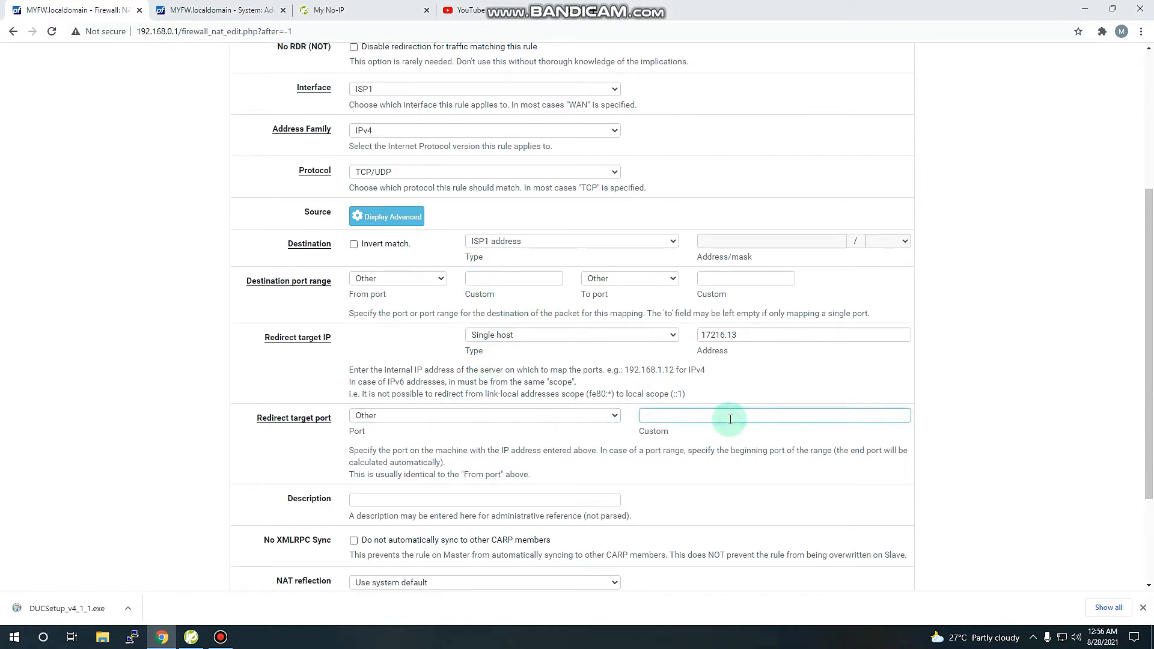
scroll(731, 419, down, 1)
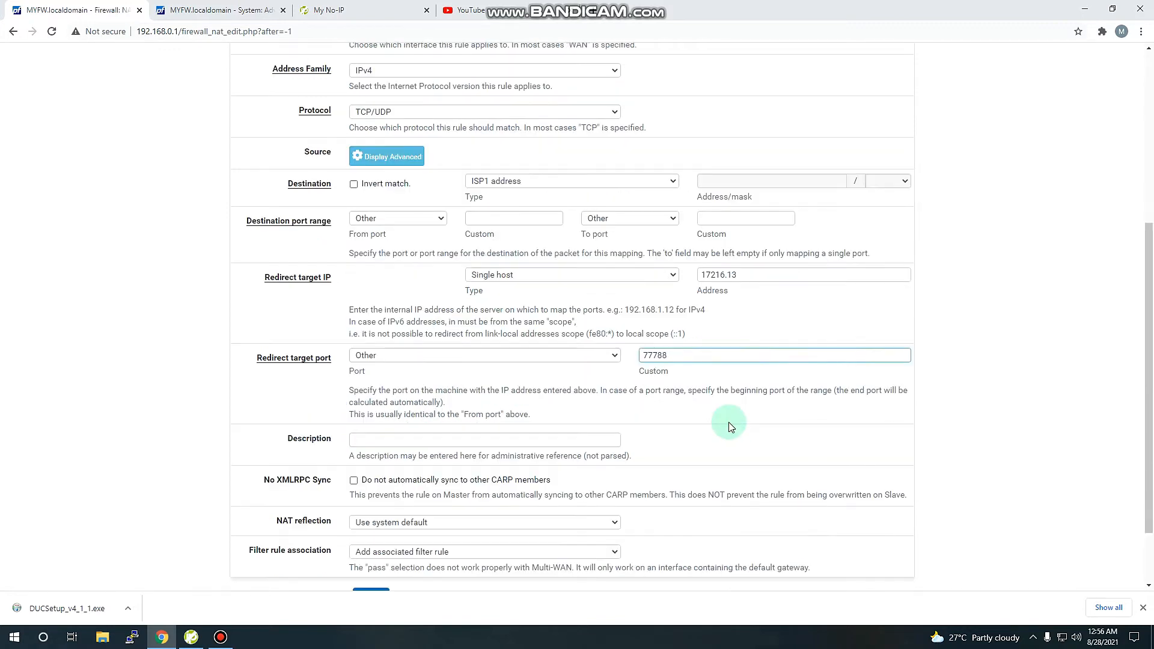
click(406, 439)
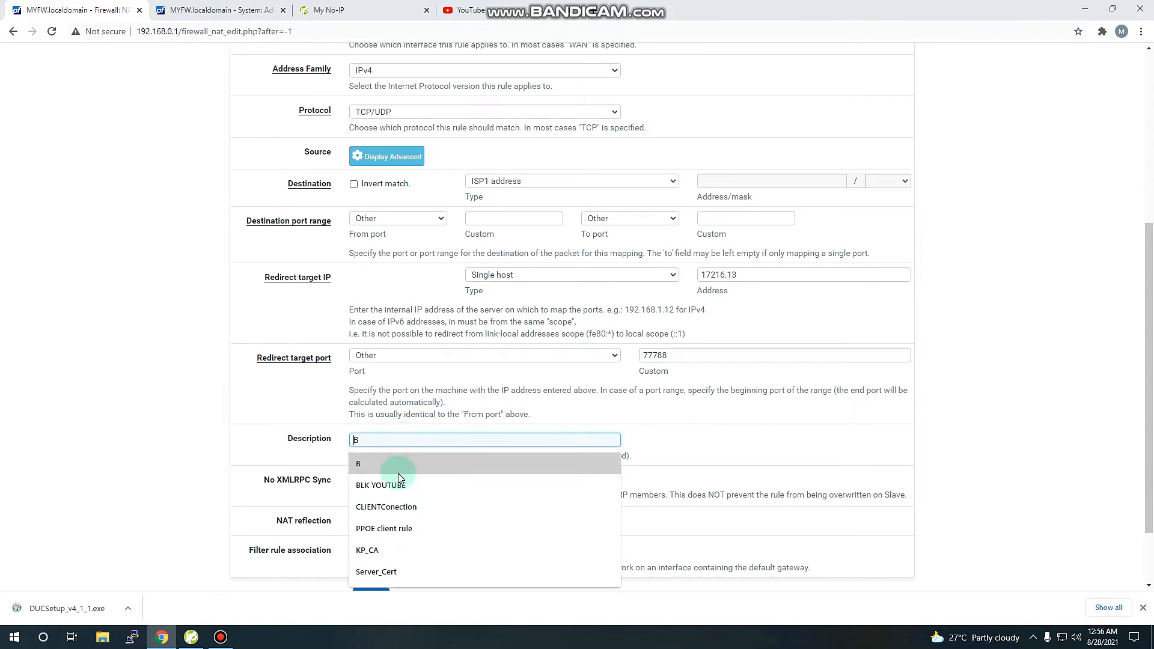
scroll(738, 437, down, 1)
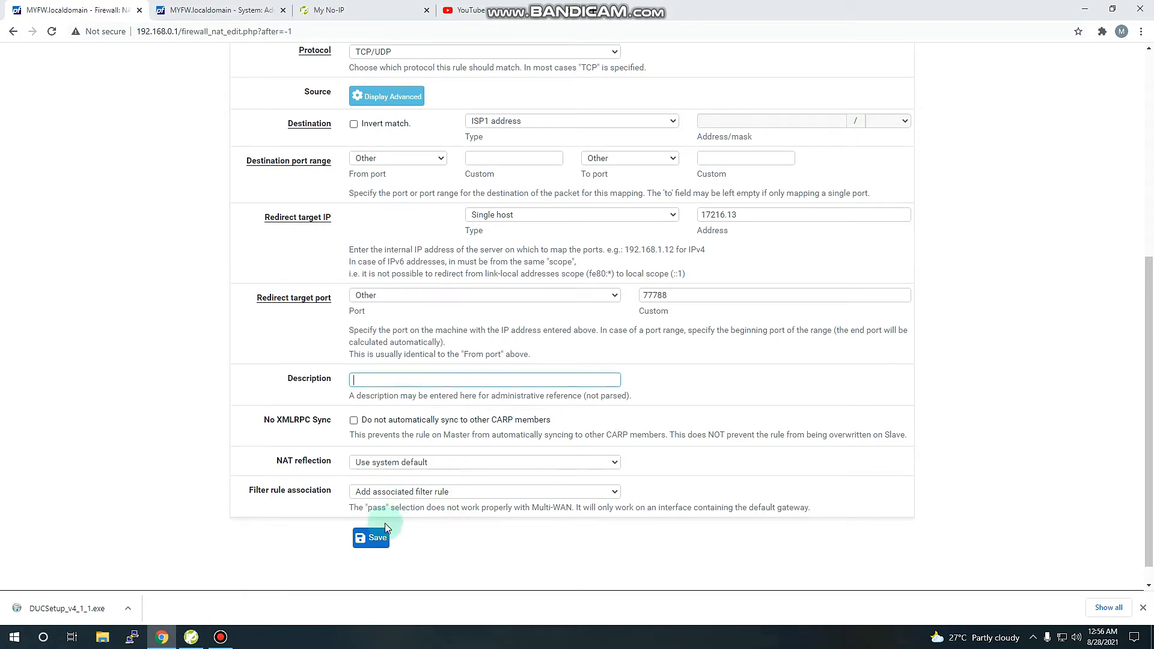
scroll(415, 296, up, 3)
scroll(415, 296, up, 3)
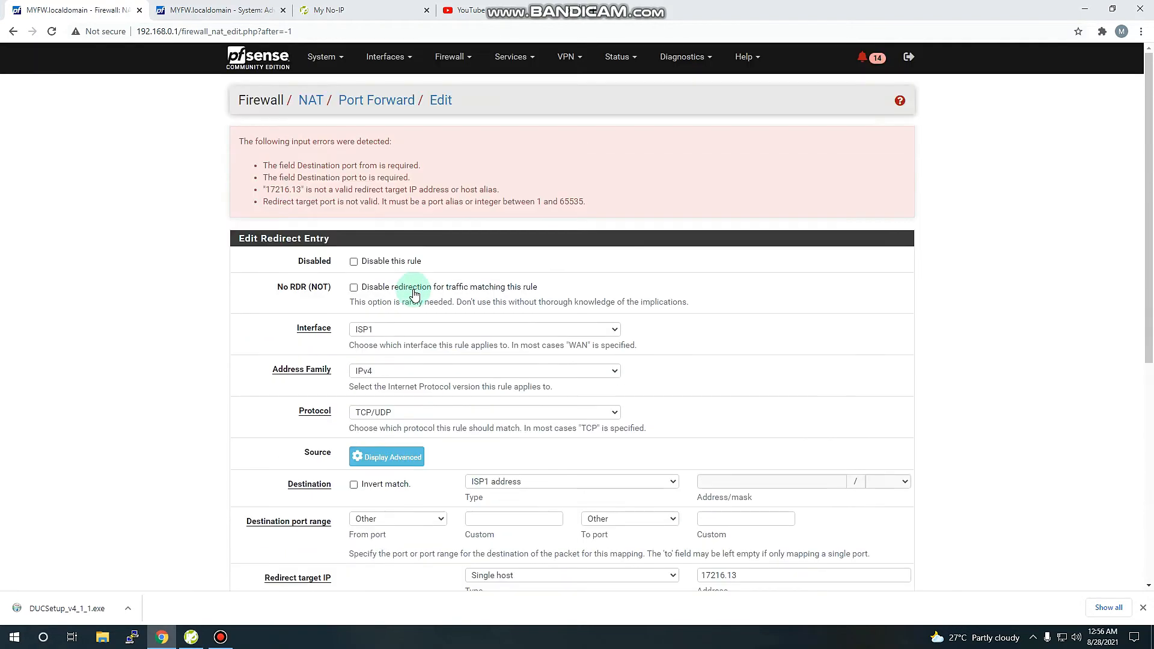
- Abandon the unsaved port forward rule and open the ISP1 firewall rules list
click(456, 57)
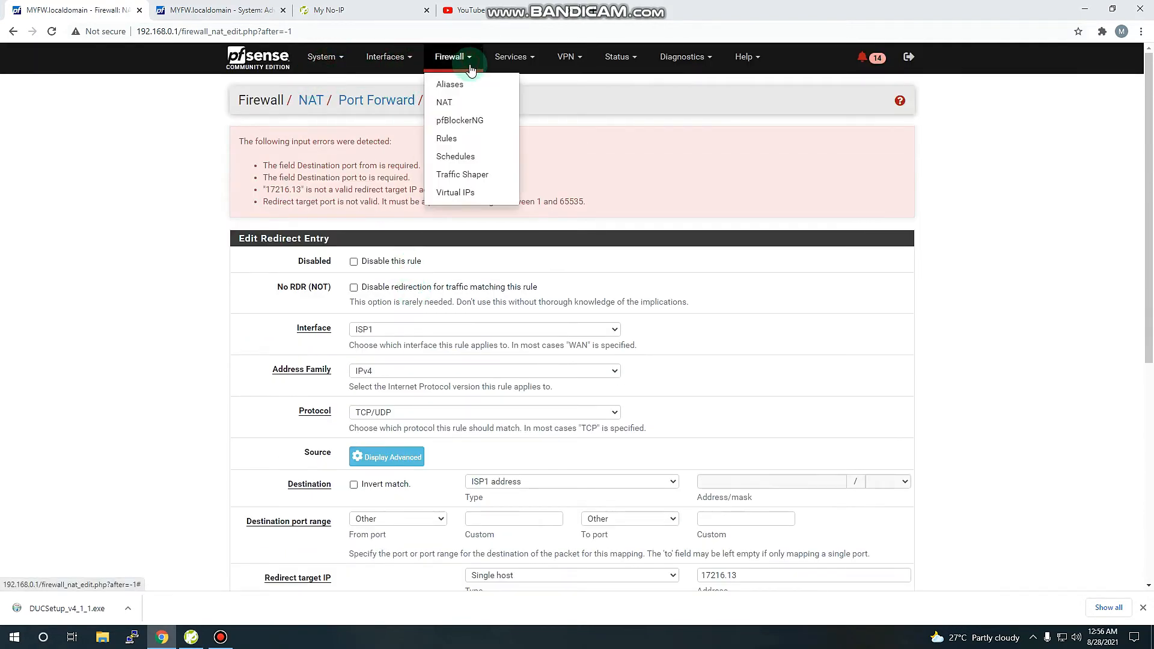
click(514, 139)
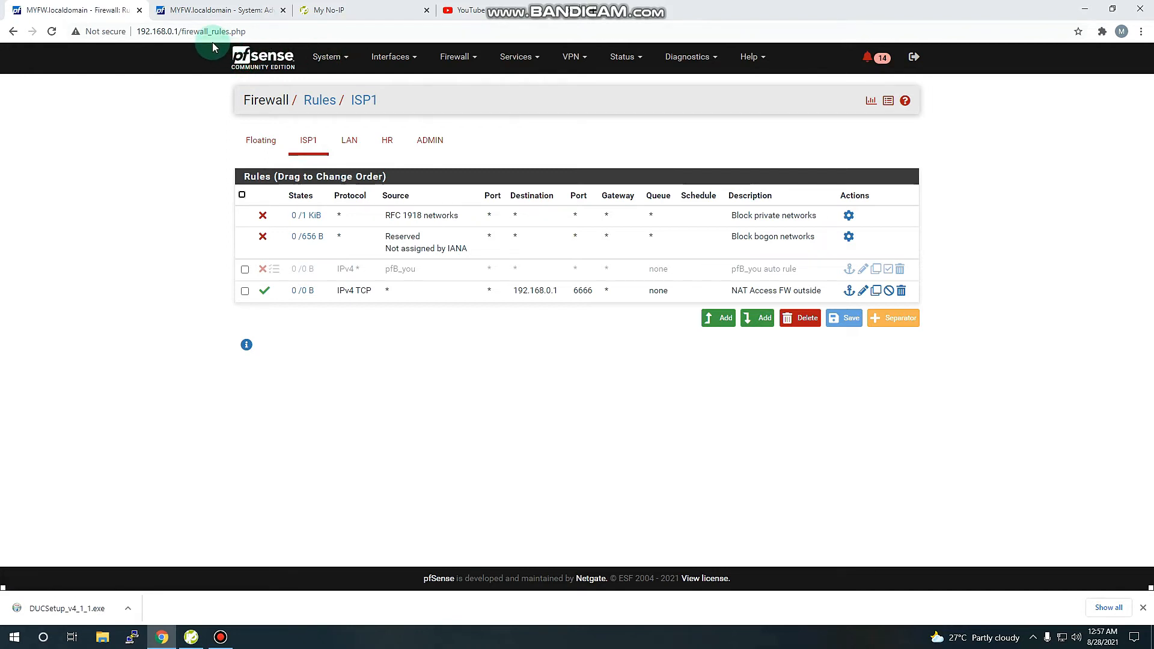
click(580, 71)
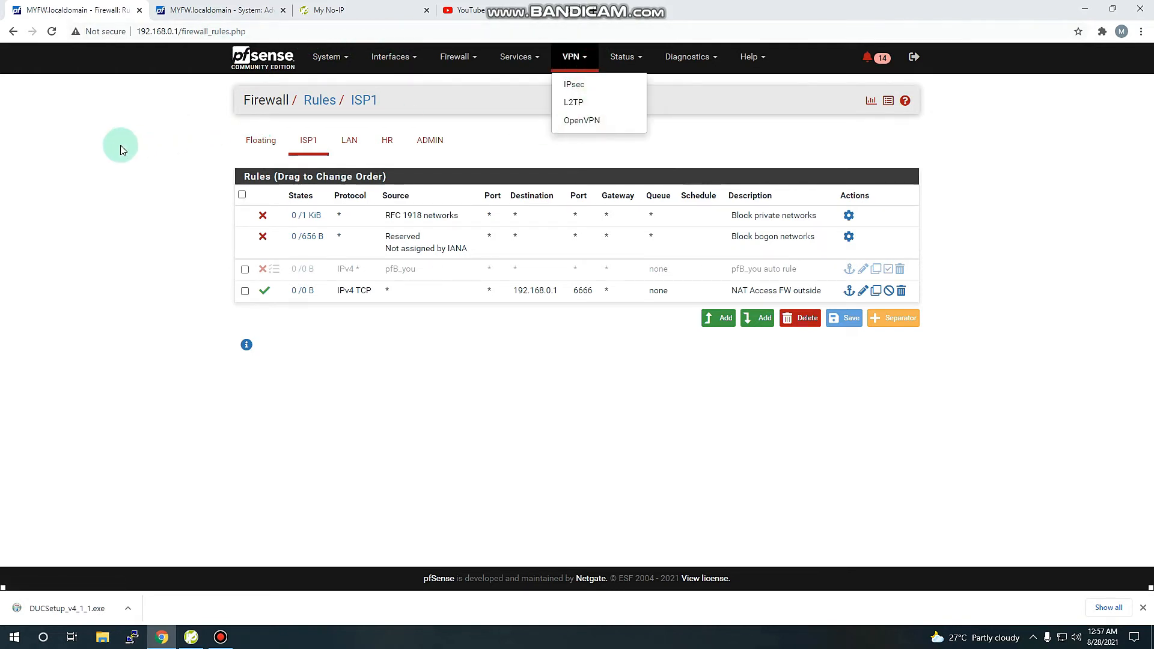
click(94, 141)
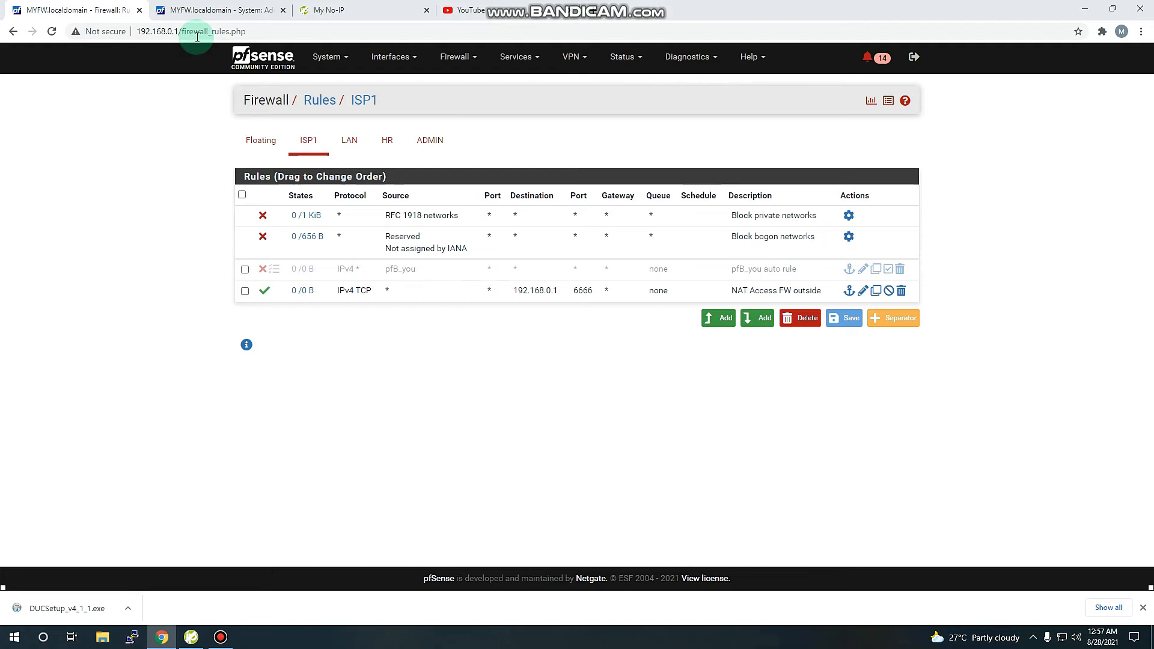
- Switch to the No-IP hostnames page and highlight the kapitbahay.ddns.net hostname for inspection
click(336, 10)
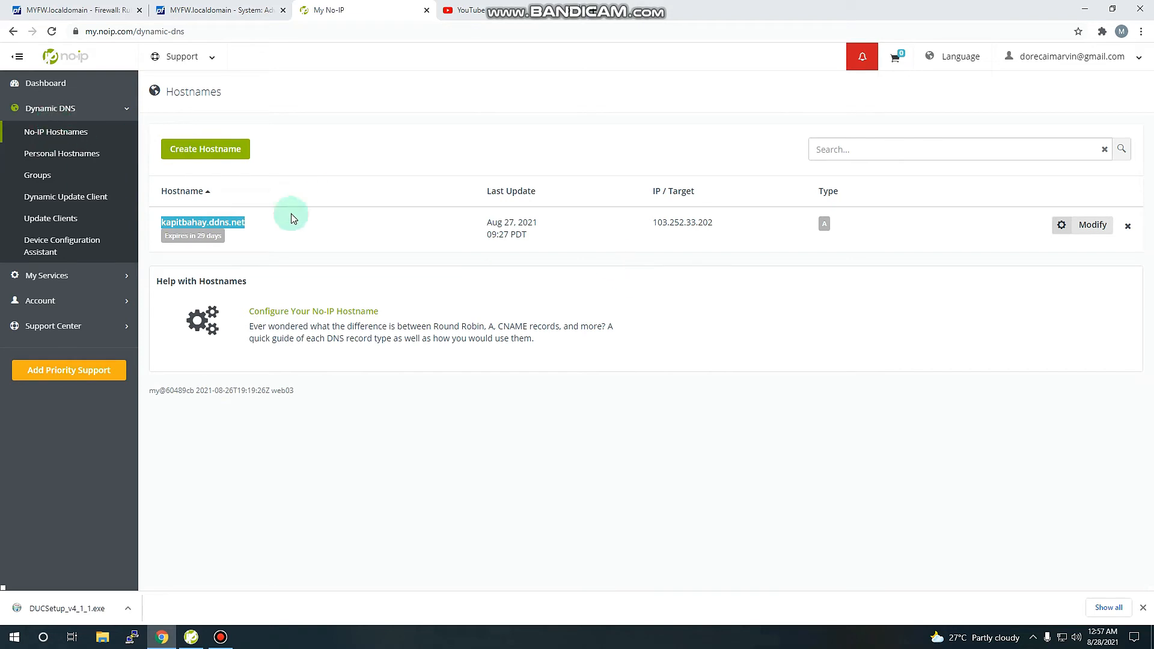
click(325, 241)
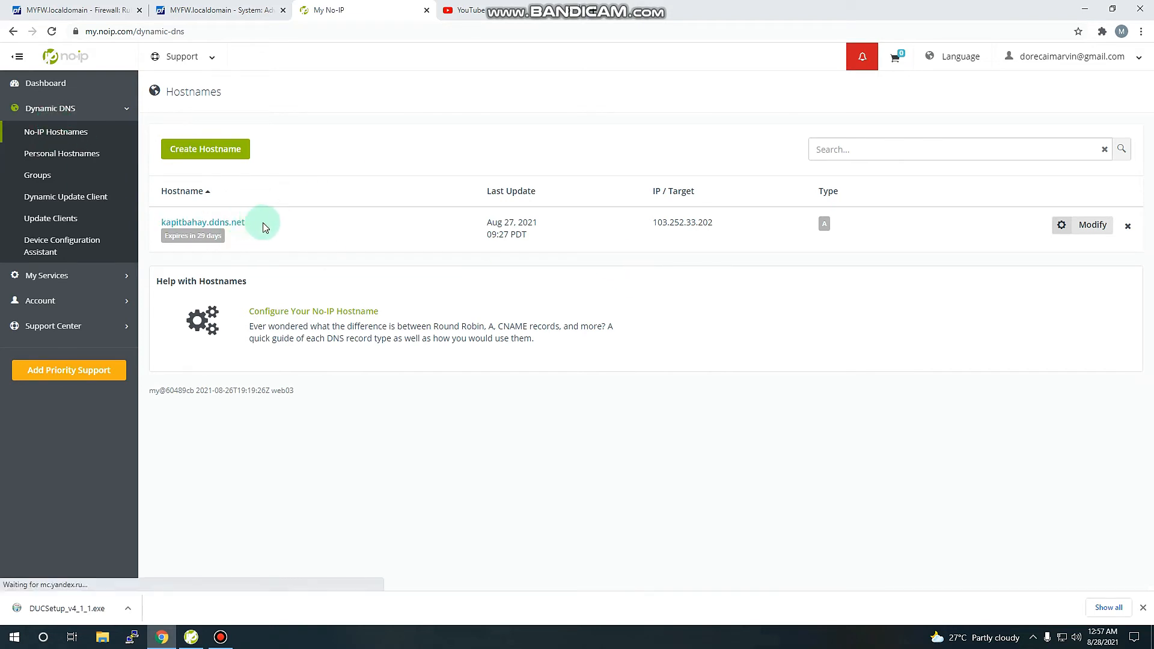
drag(257, 223, 178, 222)
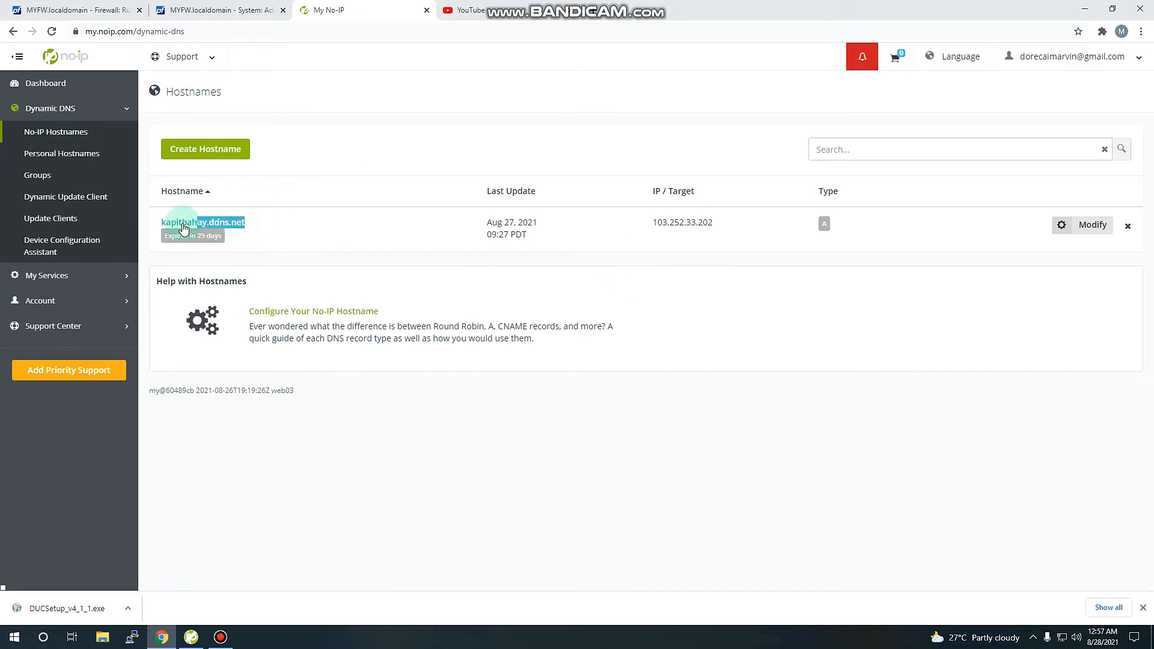
click(210, 31)
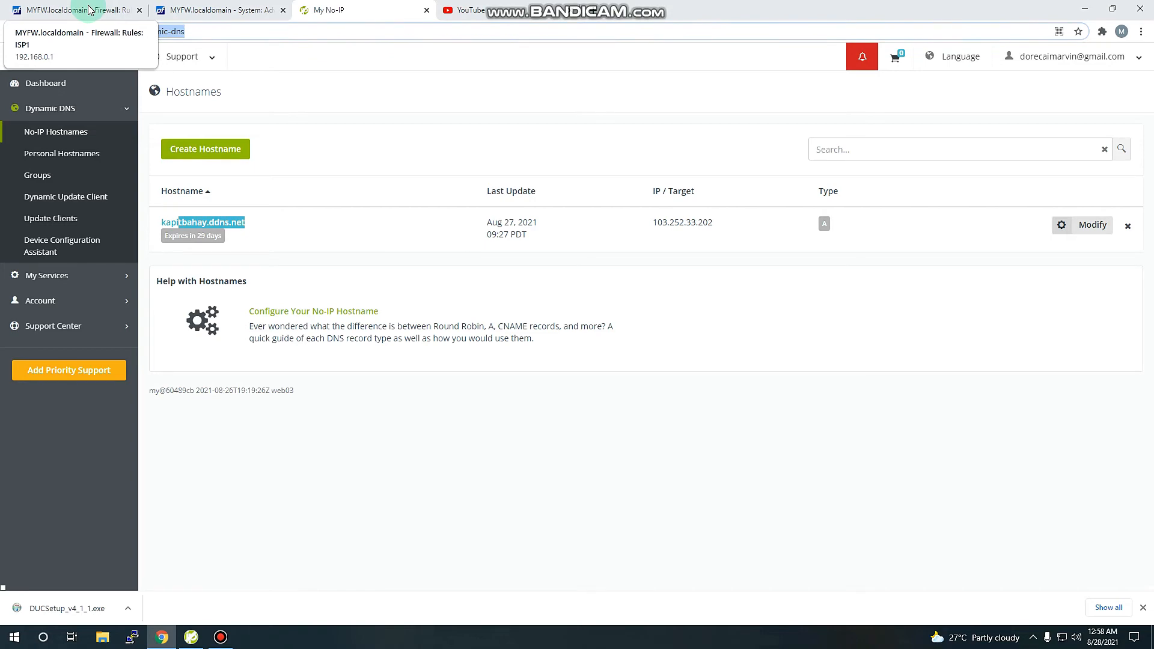
- Return to pfSense, open the Dynamic DNS clients and inspect the cached IP of the kapitbahay.ddns.net entry
click(205, 9)
click(85, 9)
click(454, 56)
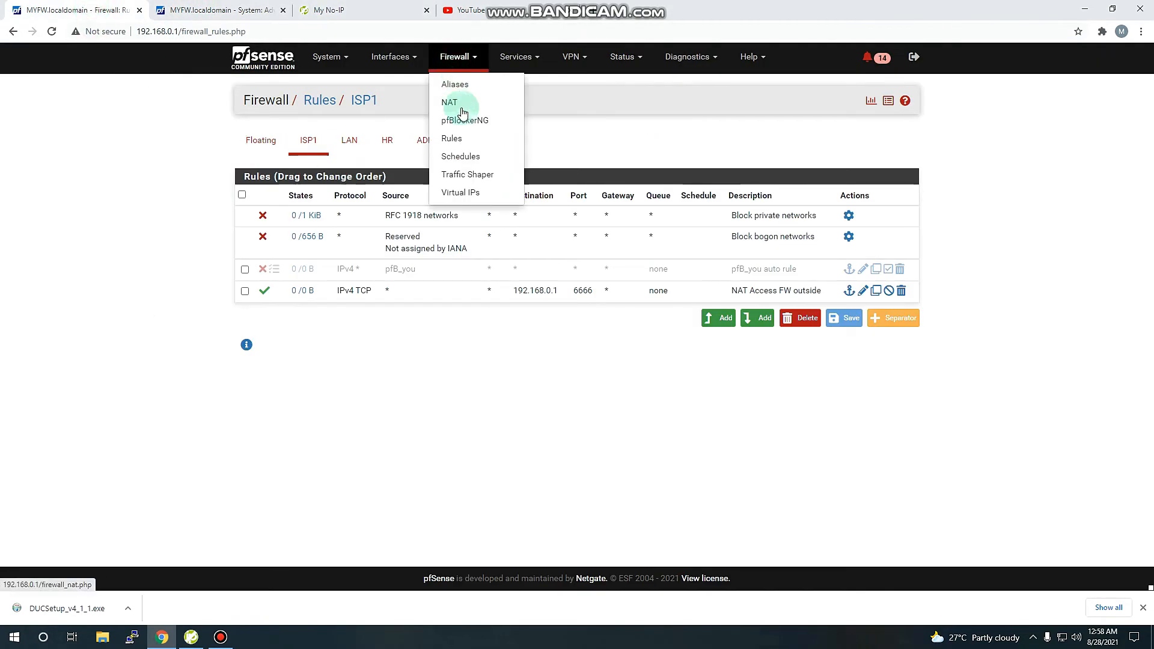
click(516, 56)
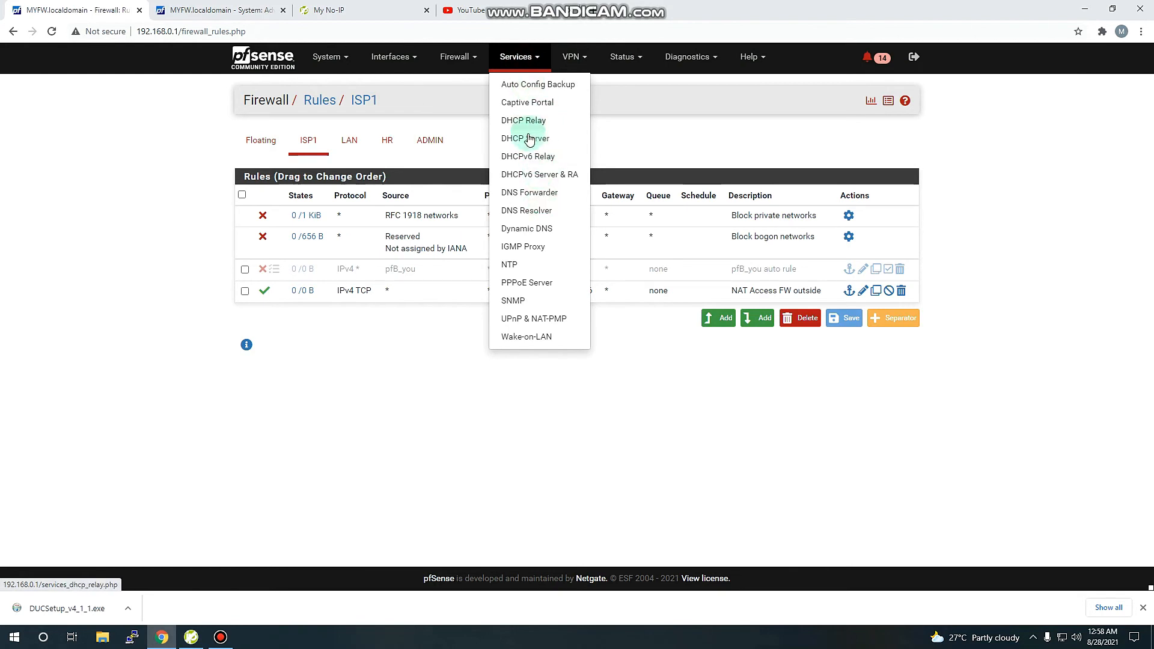
click(531, 229)
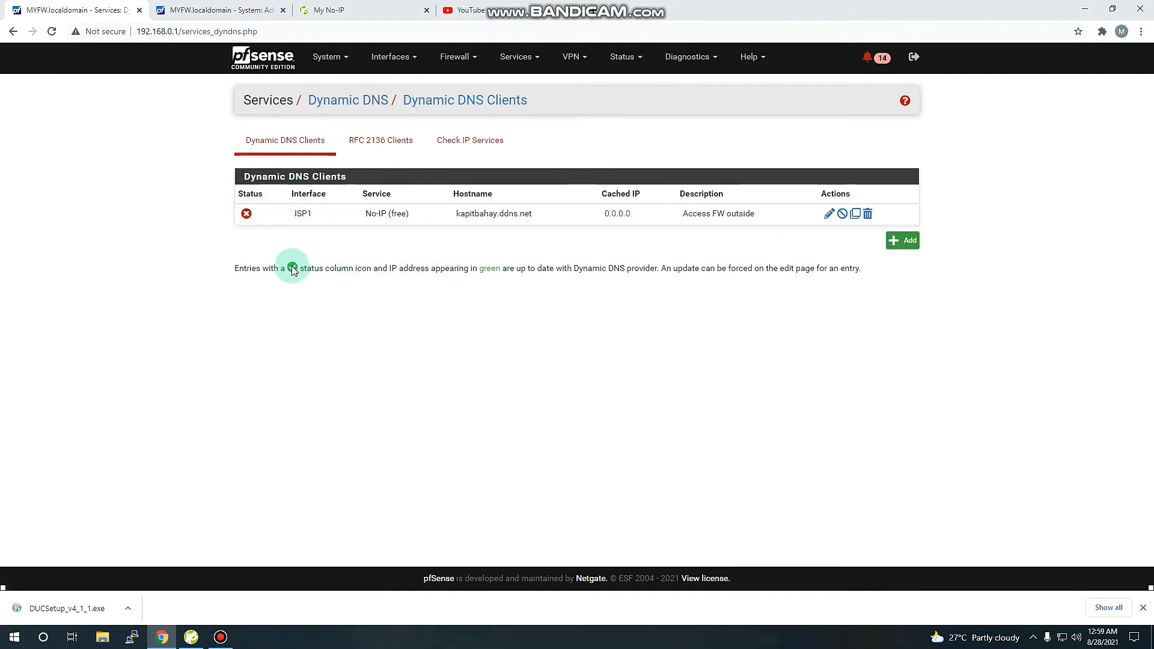
drag(639, 214, 604, 215)
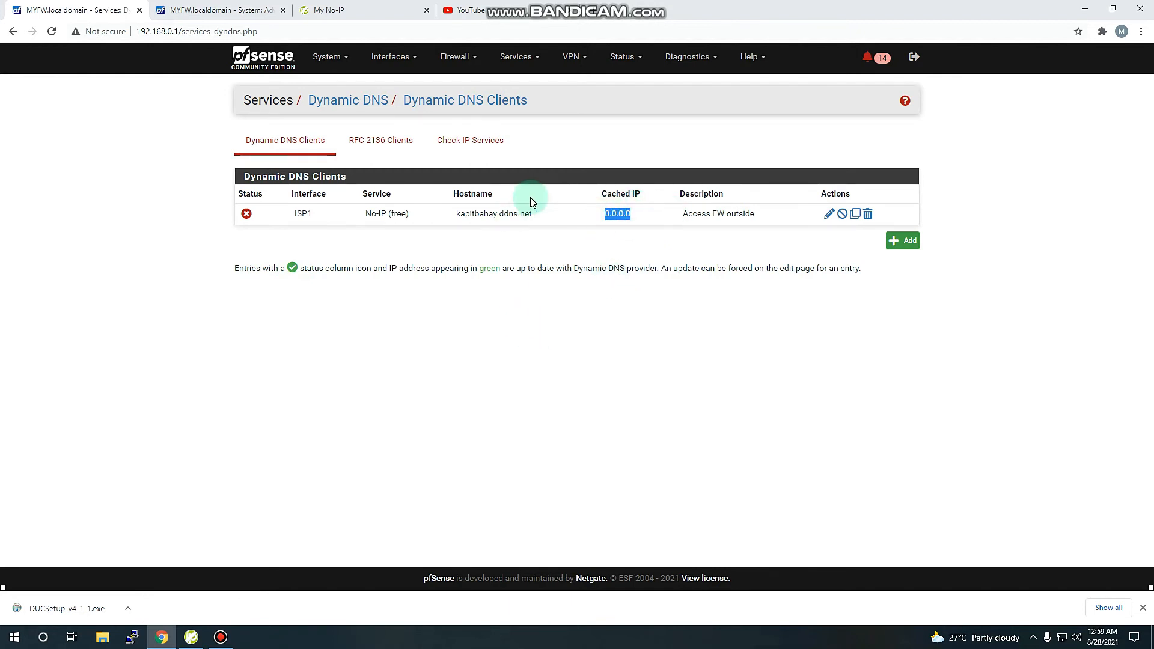
- Open the status dashboard and examine the ISP1_DHCP gateway's name and address
click(262, 58)
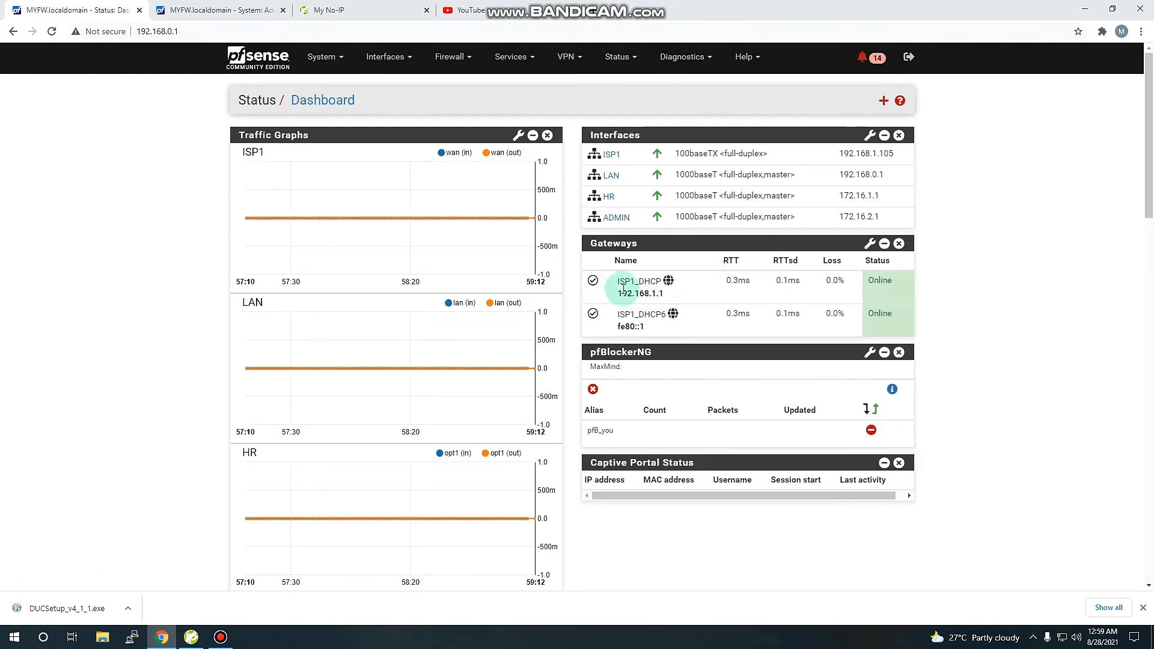
drag(618, 282, 676, 299)
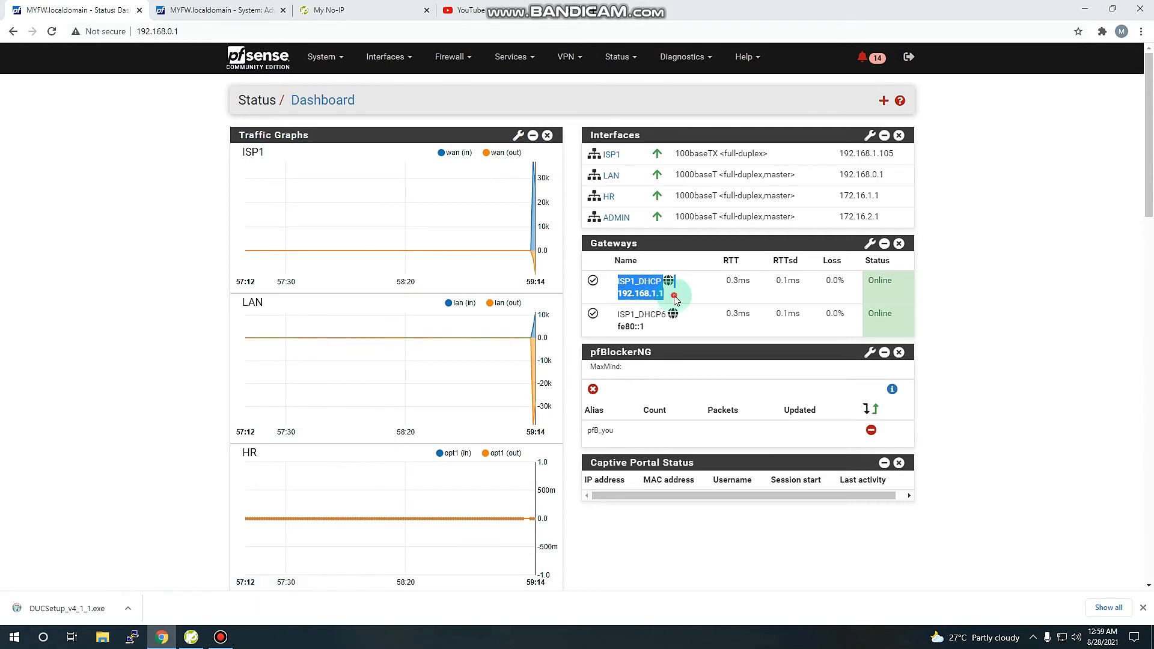
click(688, 296)
drag(612, 281, 630, 282)
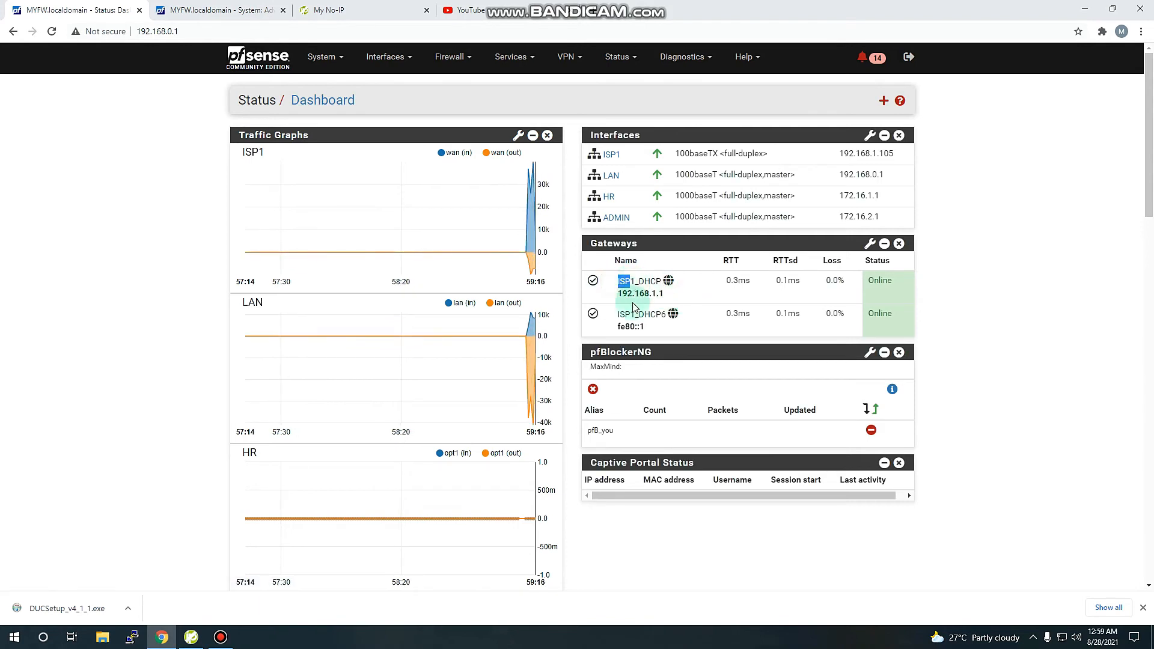
- Examine the ISP1 interface's IP address in the dashboard's interface list and reload the dashboard
click(815, 153)
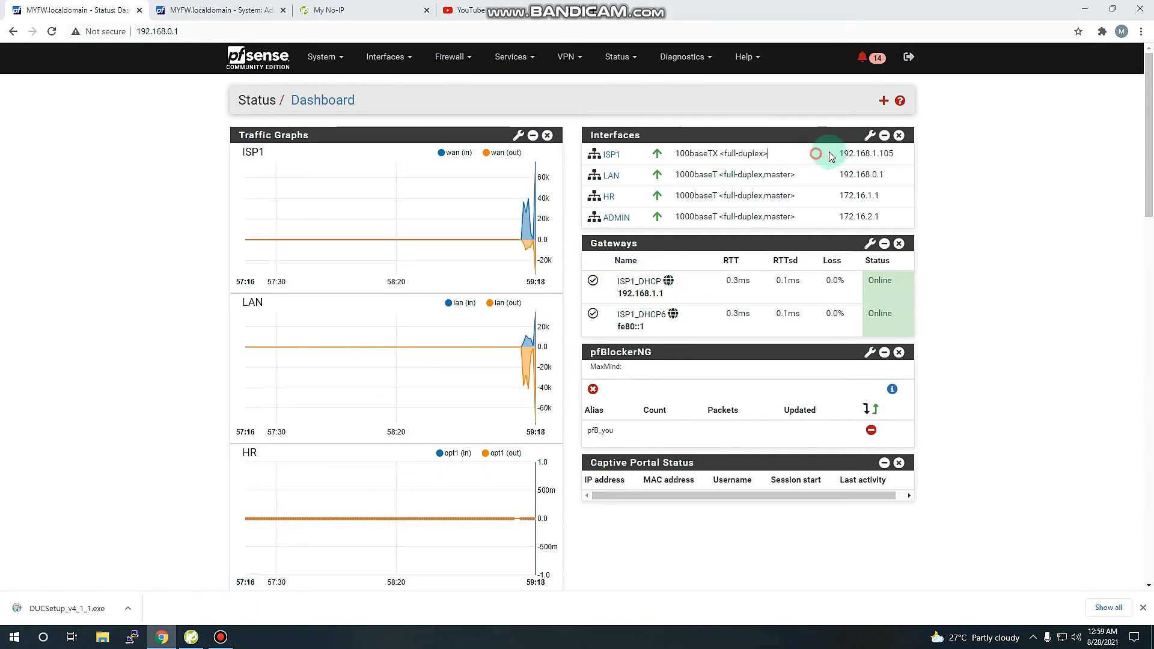
drag(830, 156, 902, 158)
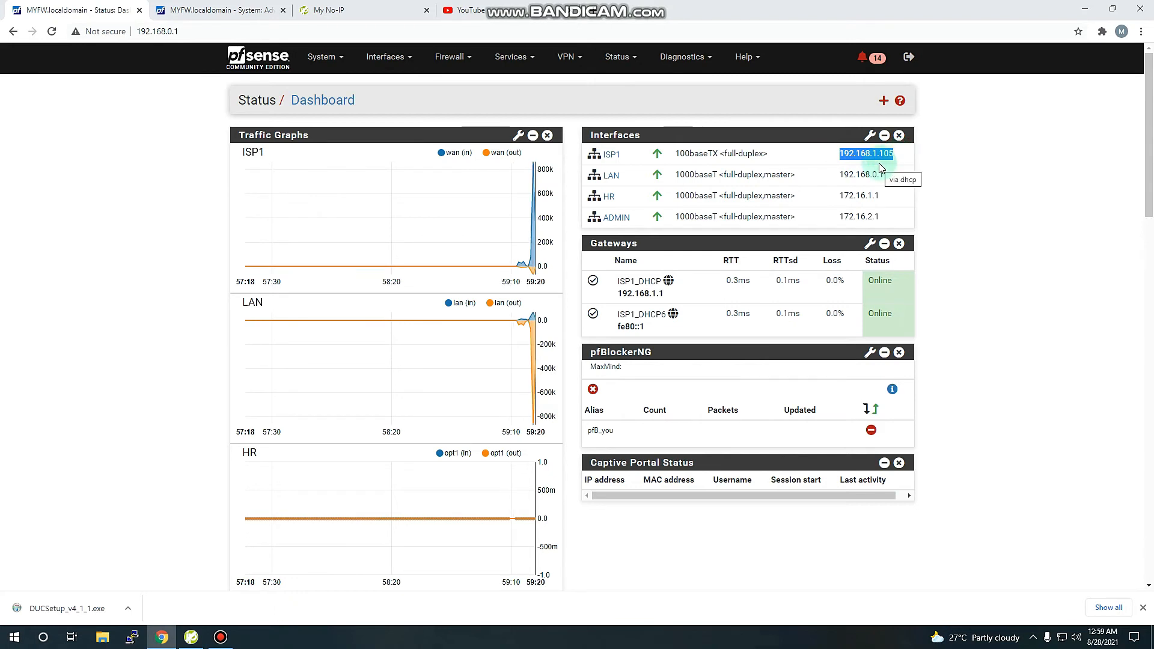
click(840, 173)
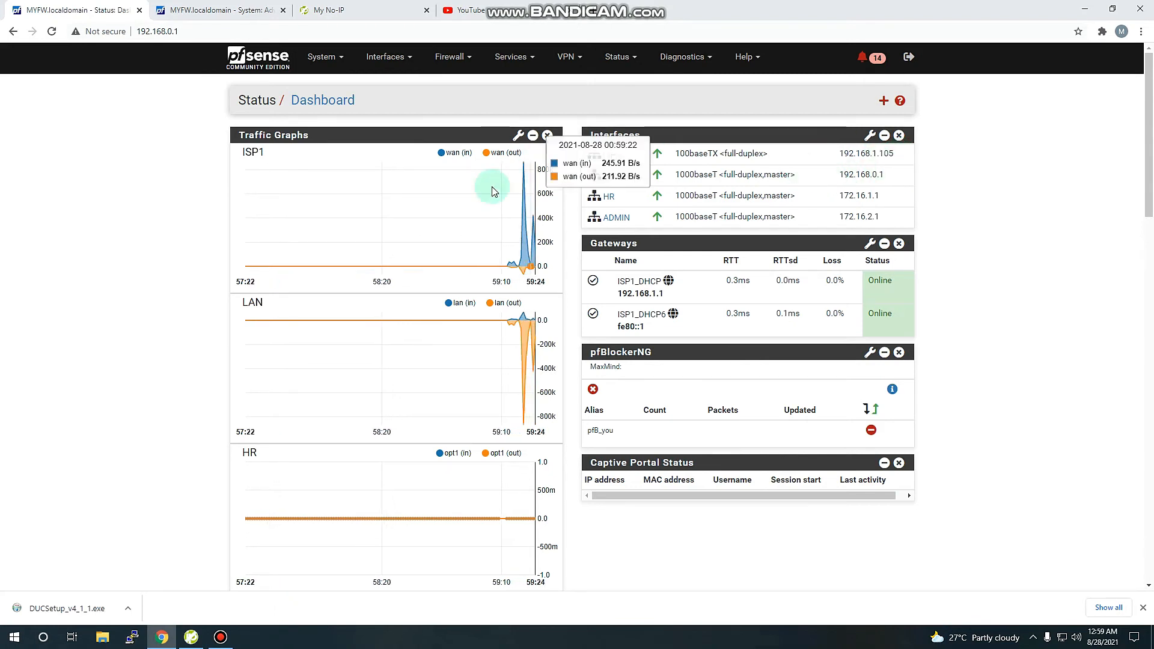
click(257, 65)
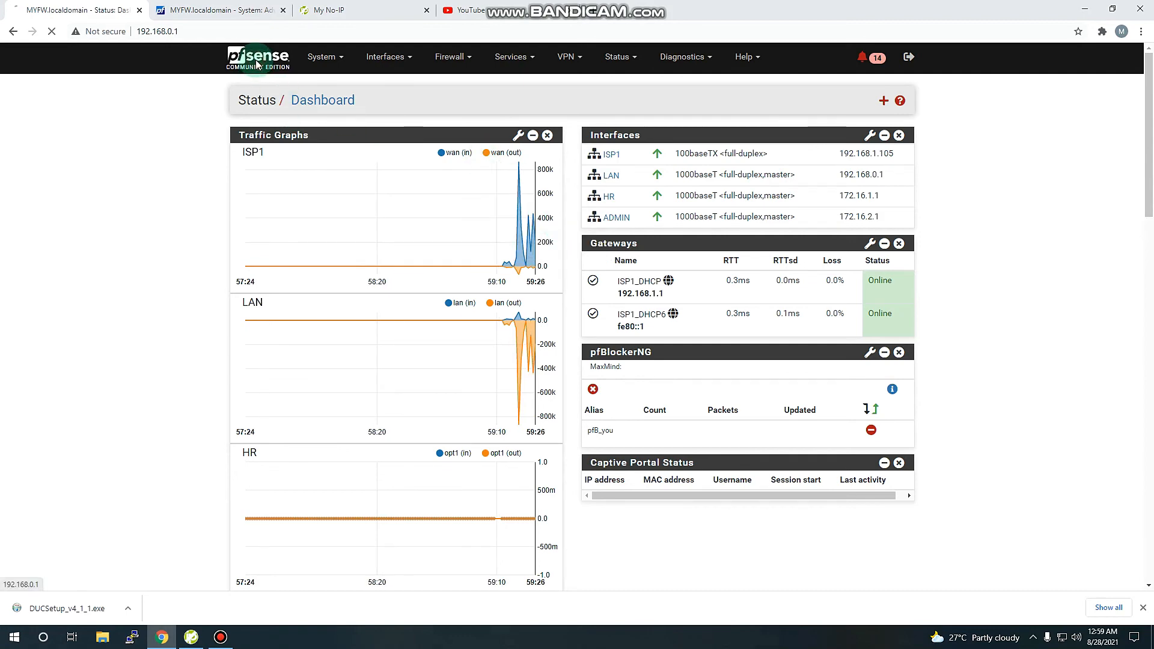
click(355, 11)
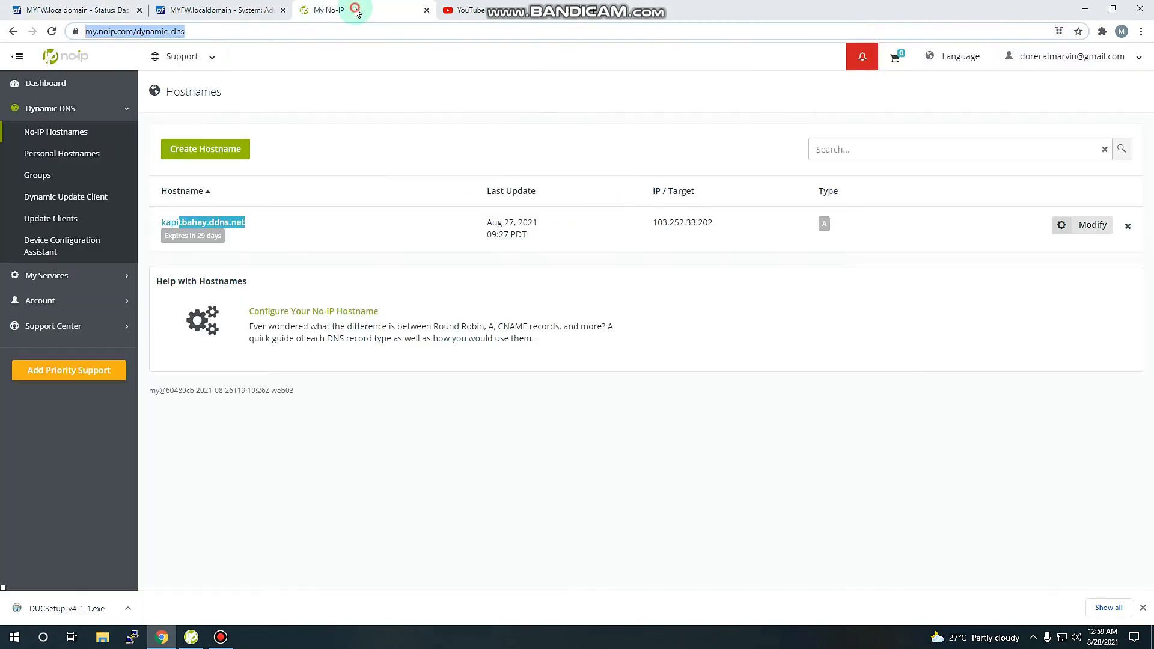
click(67, 11)
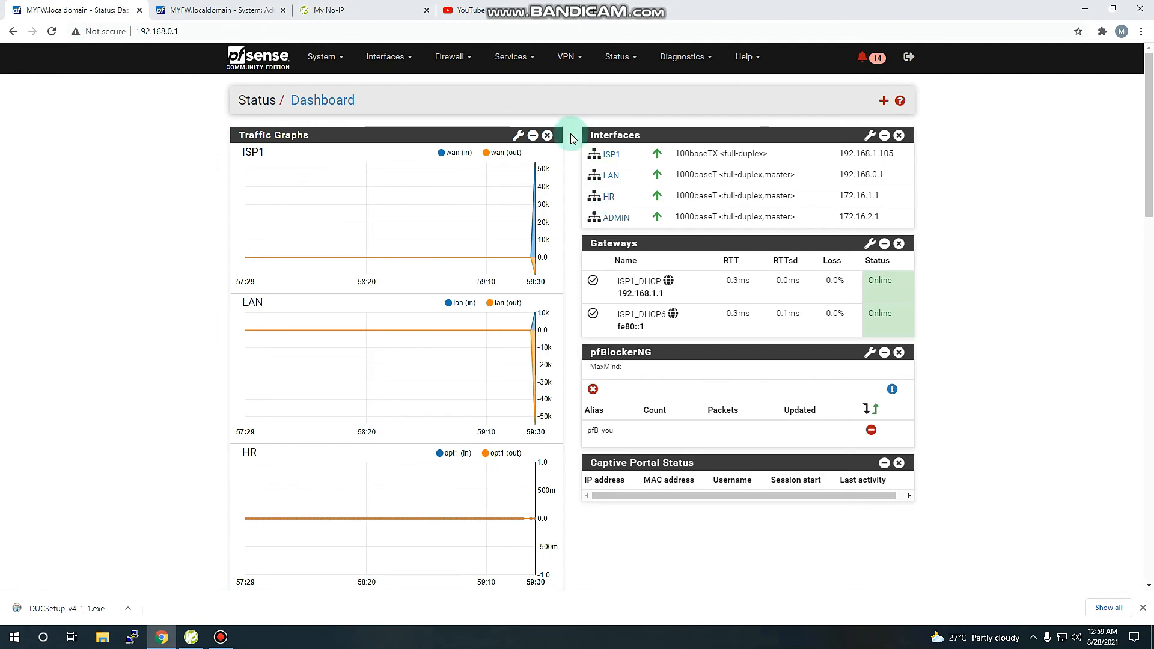
click(566, 57)
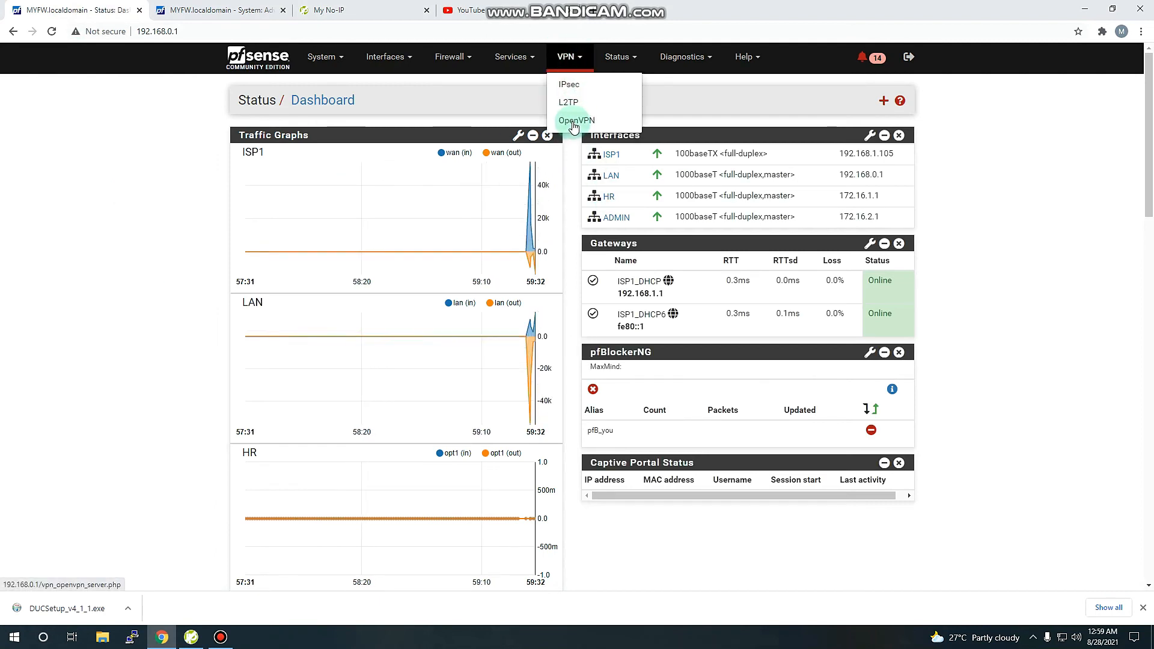
click(270, 67)
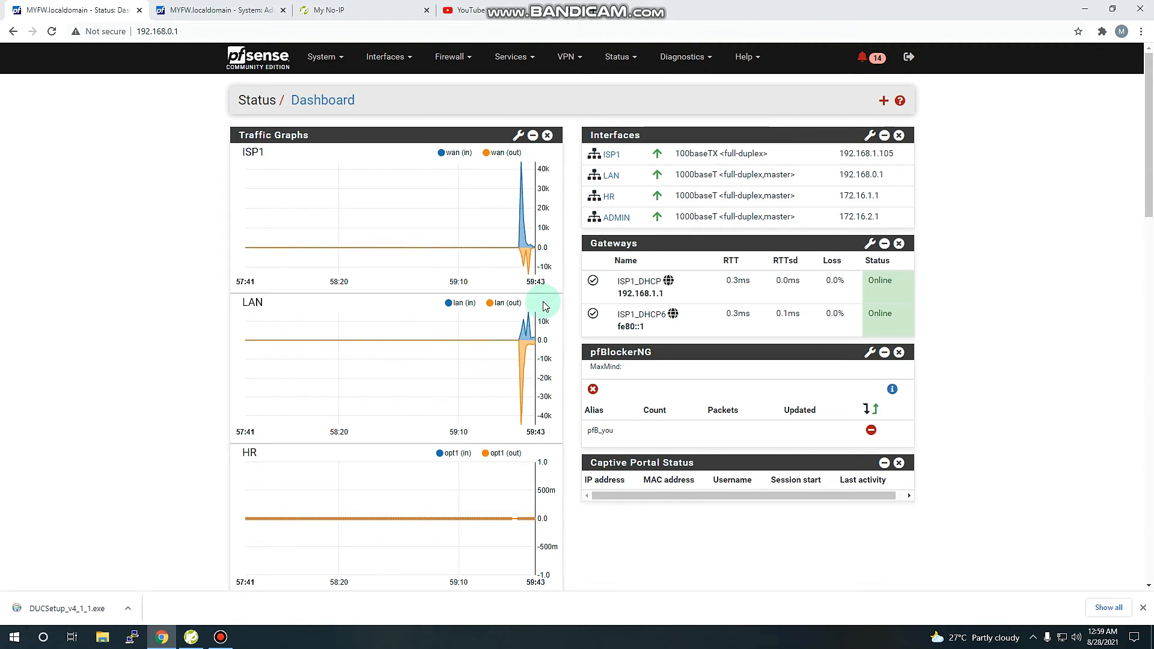
- Switch to the No-IP hostnames page and highlight the kapitbahay.ddns.net hostname once more
click(349, 11)
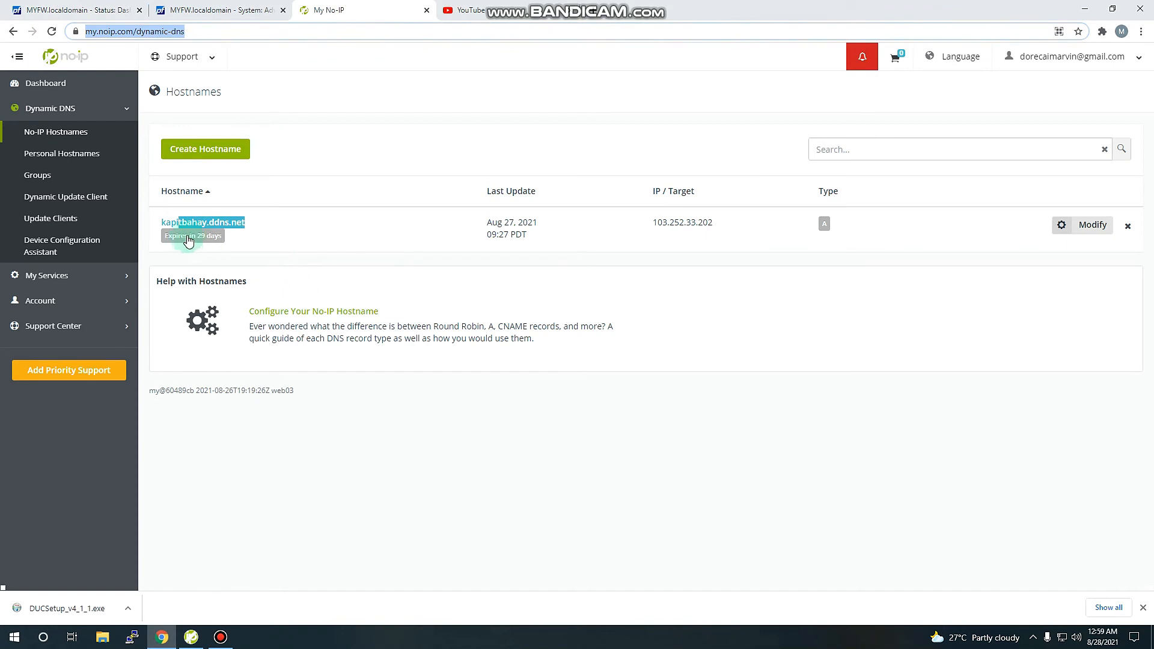
click(279, 231)
drag(272, 224, 165, 225)
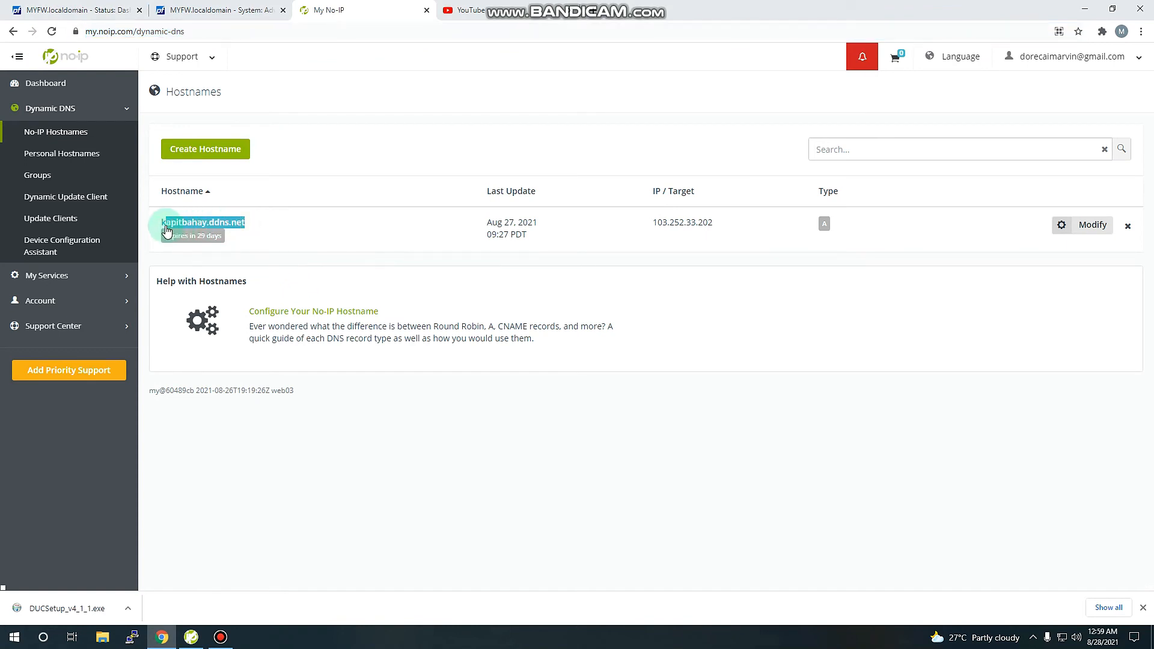
click(283, 223)
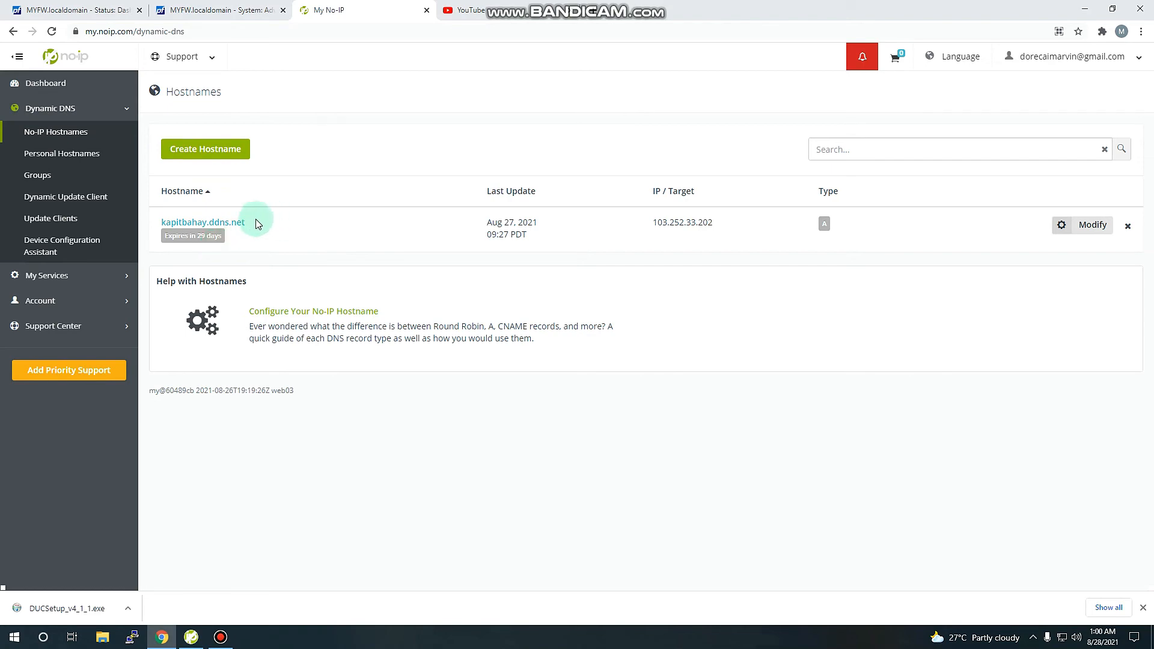
click(87, 10)
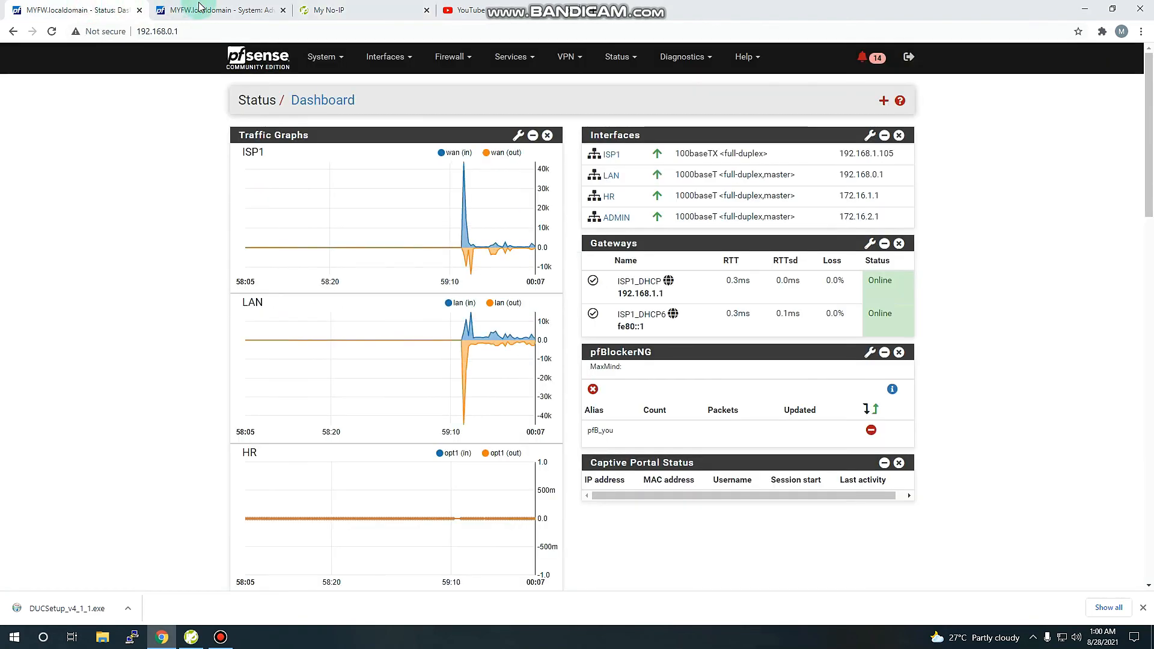
click(226, 8)
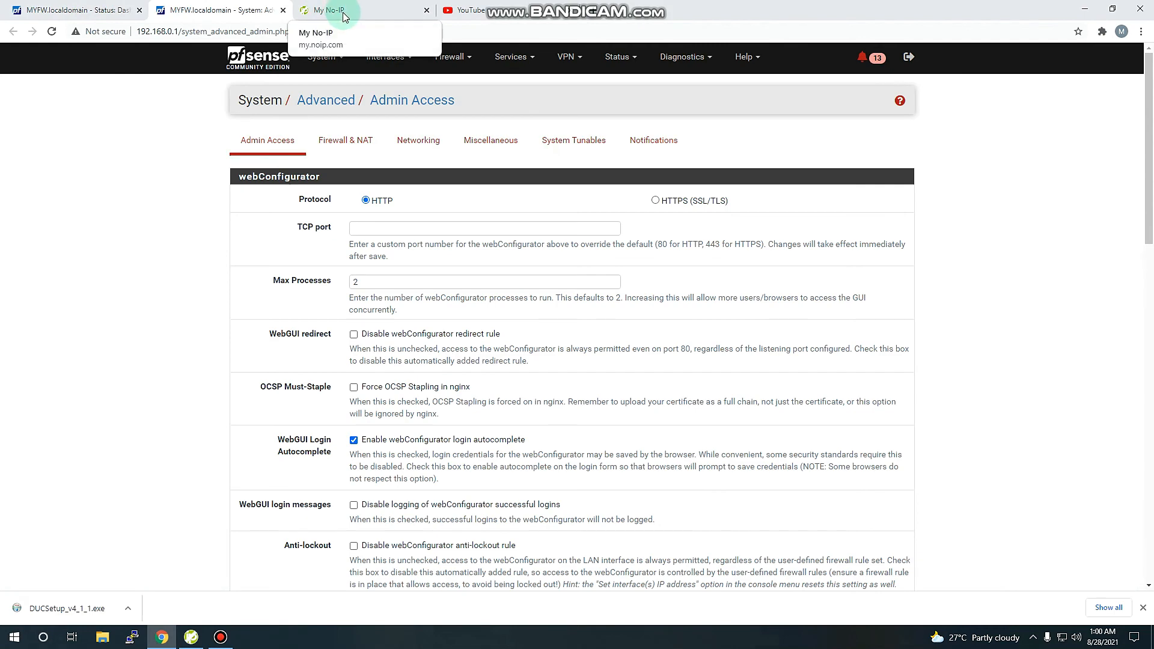
click(78, 10)
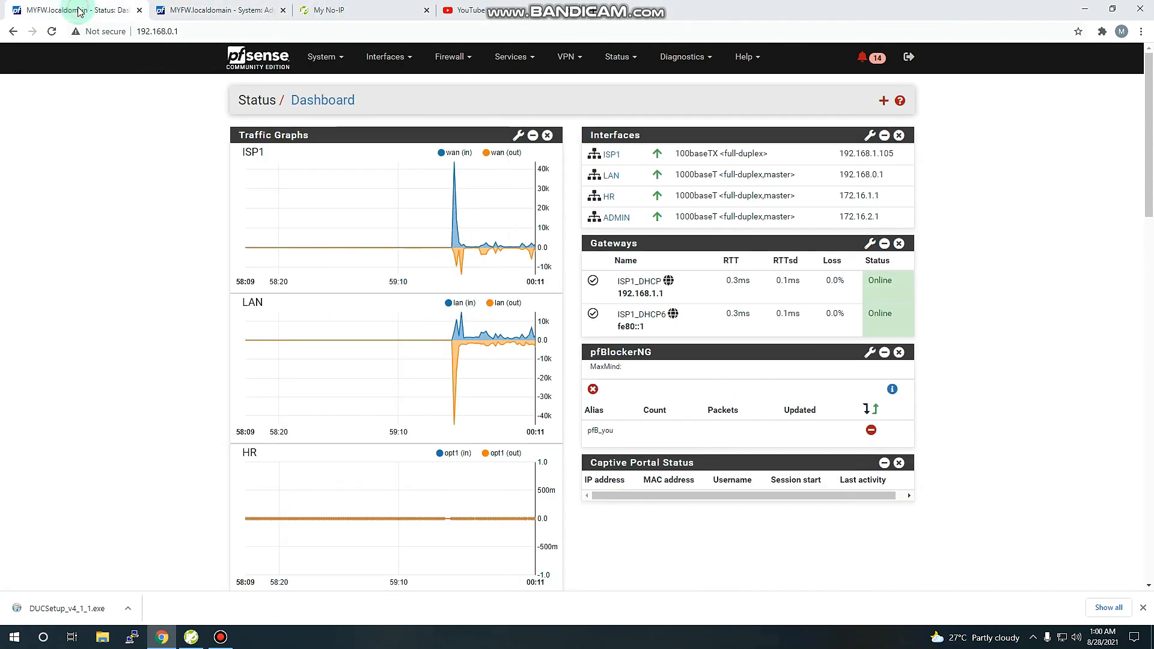
click(220, 10)
click(371, 16)
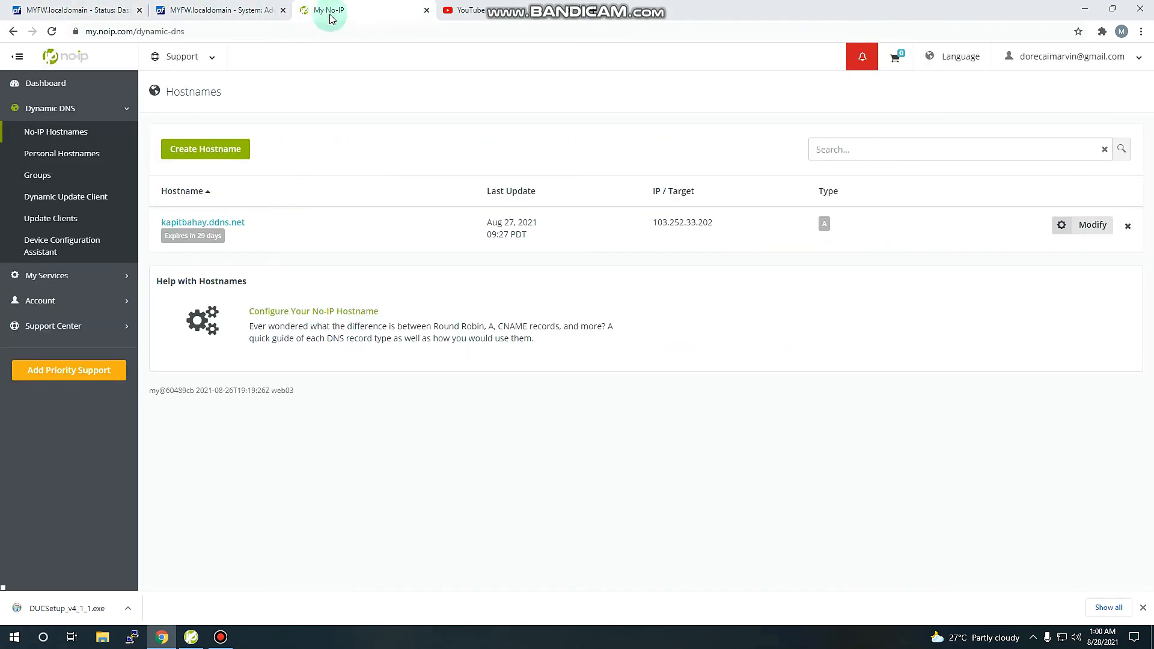
- Load the ISP router's login page at 192.168.1.1 in the blank browser tab
click(589, 12)
click(523, 33)
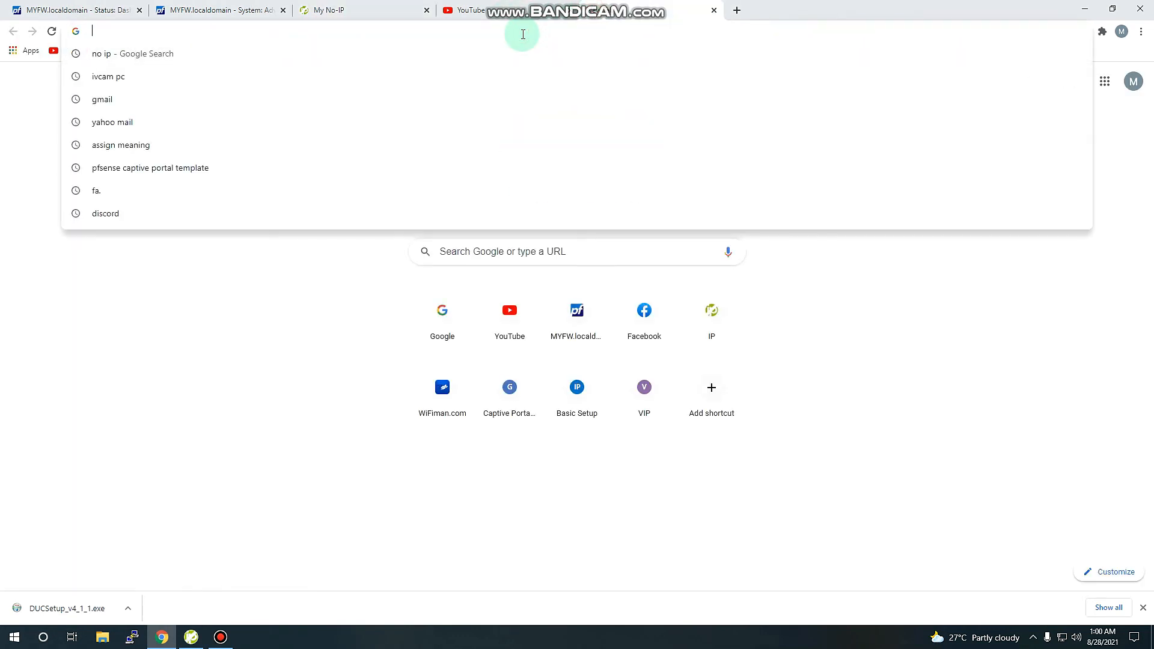
text(1)
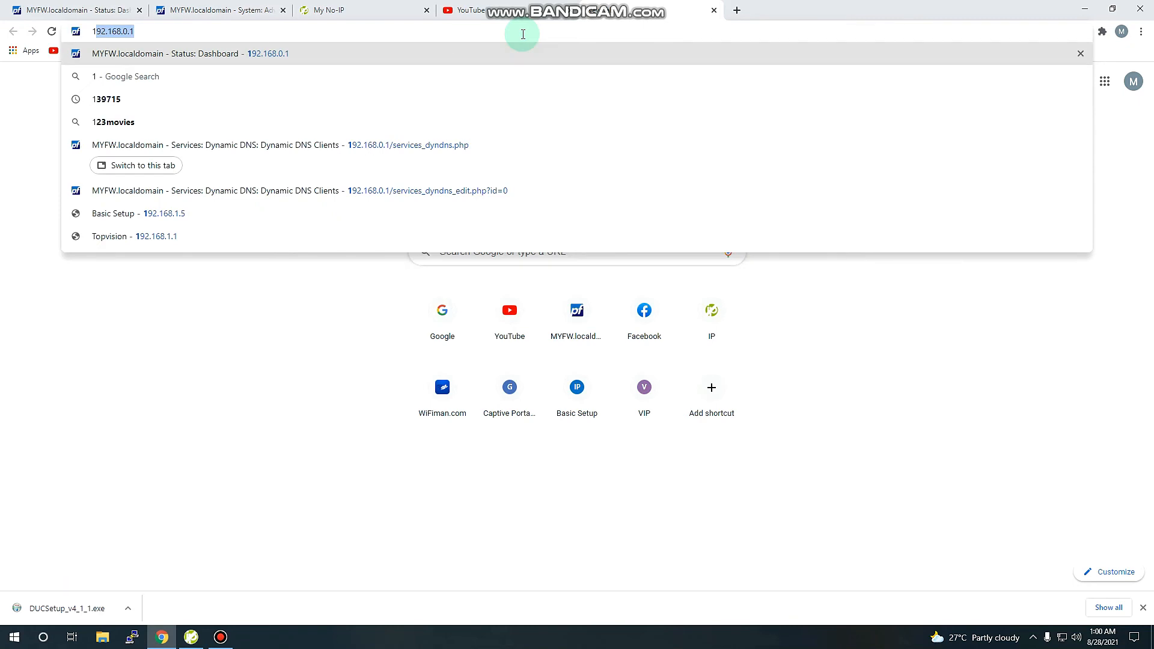
key(Right)
key(BackSpace)
key(BackSpace)
key(BackSpace)
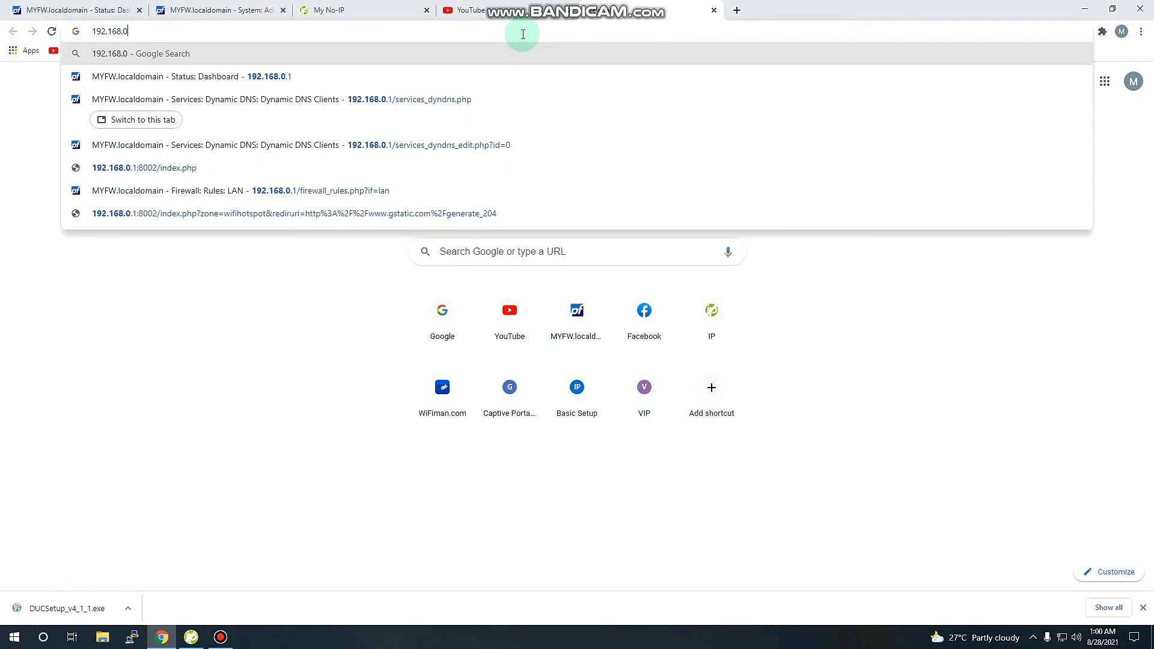
text(1.1)
key(Return)
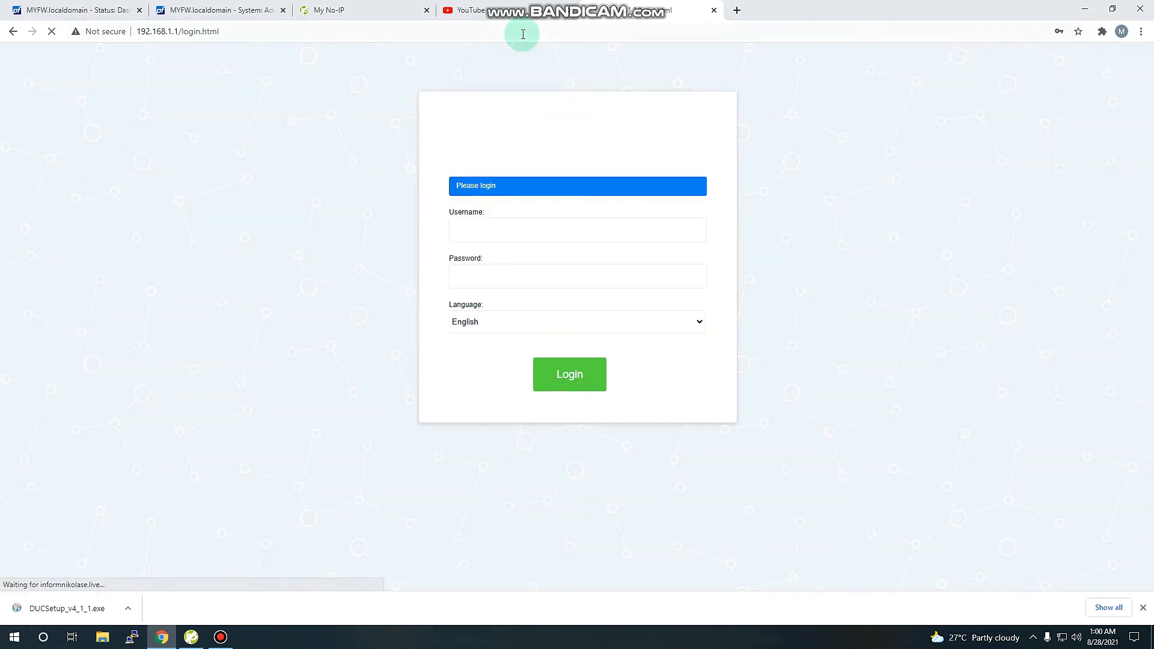
- Log in to the Topvision router with the account username and password
click(541, 228)
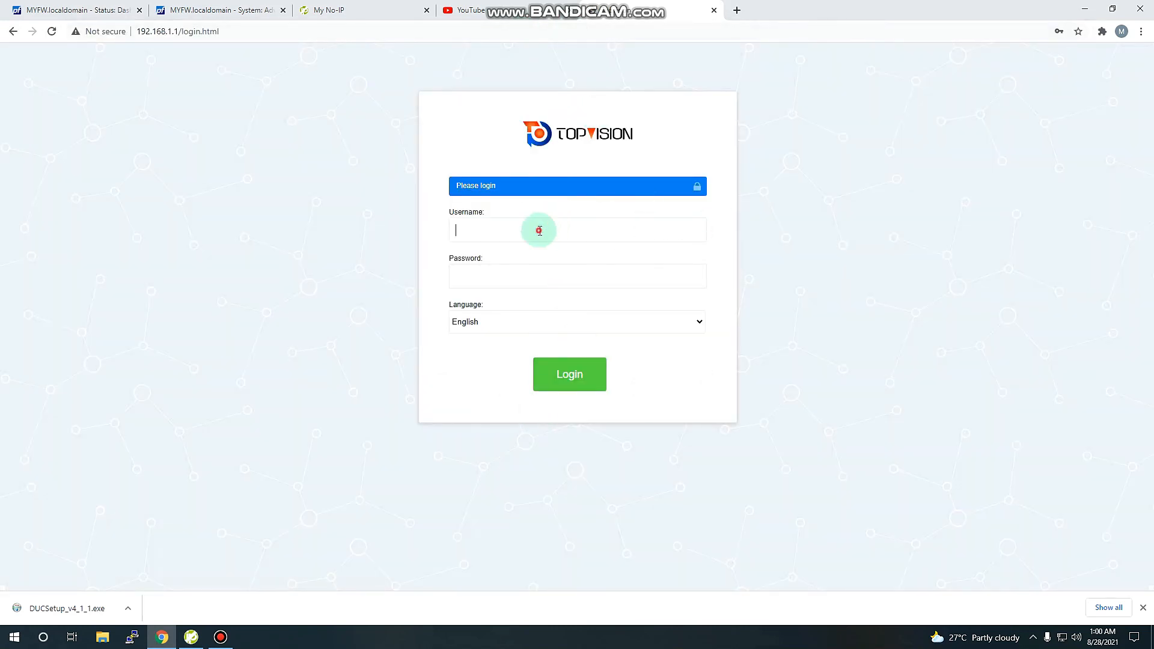
click(502, 263)
click(565, 385)
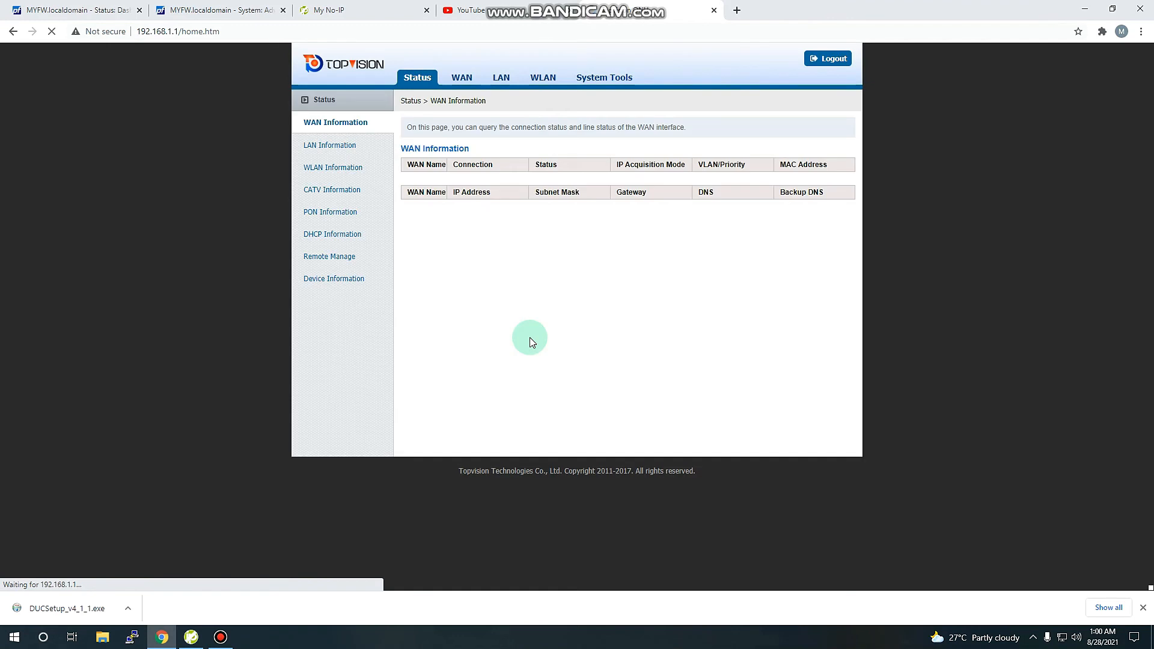
- Examine the router's WAN information, WAN configuration and system tools pages for port forwarding options
click(681, 192)
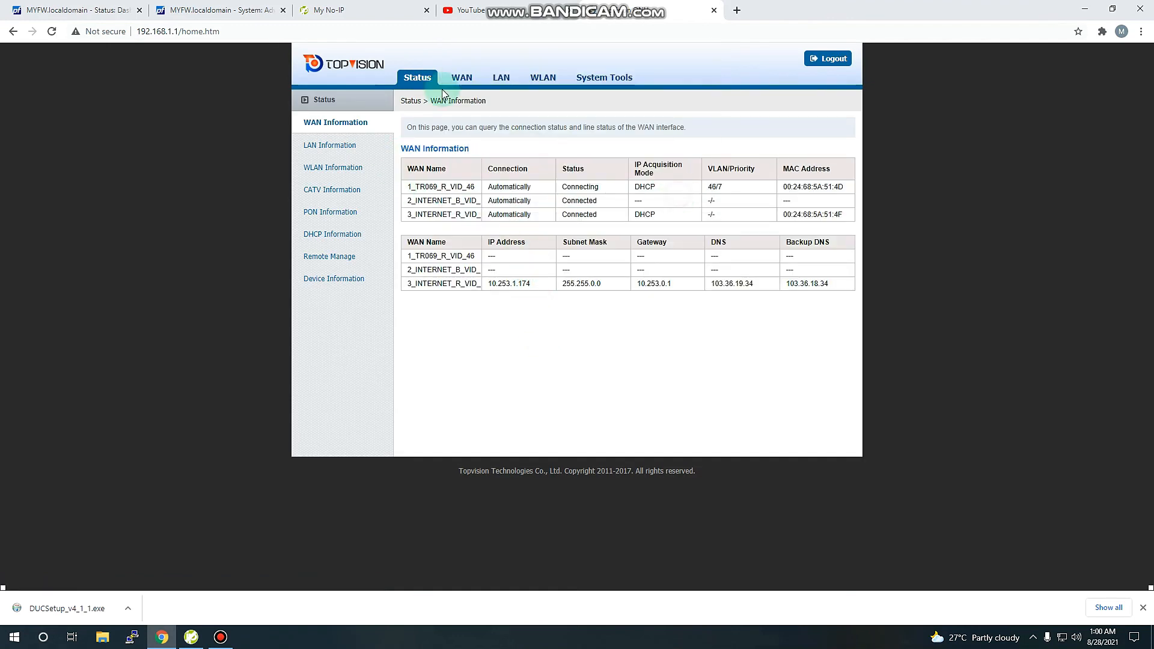
click(462, 78)
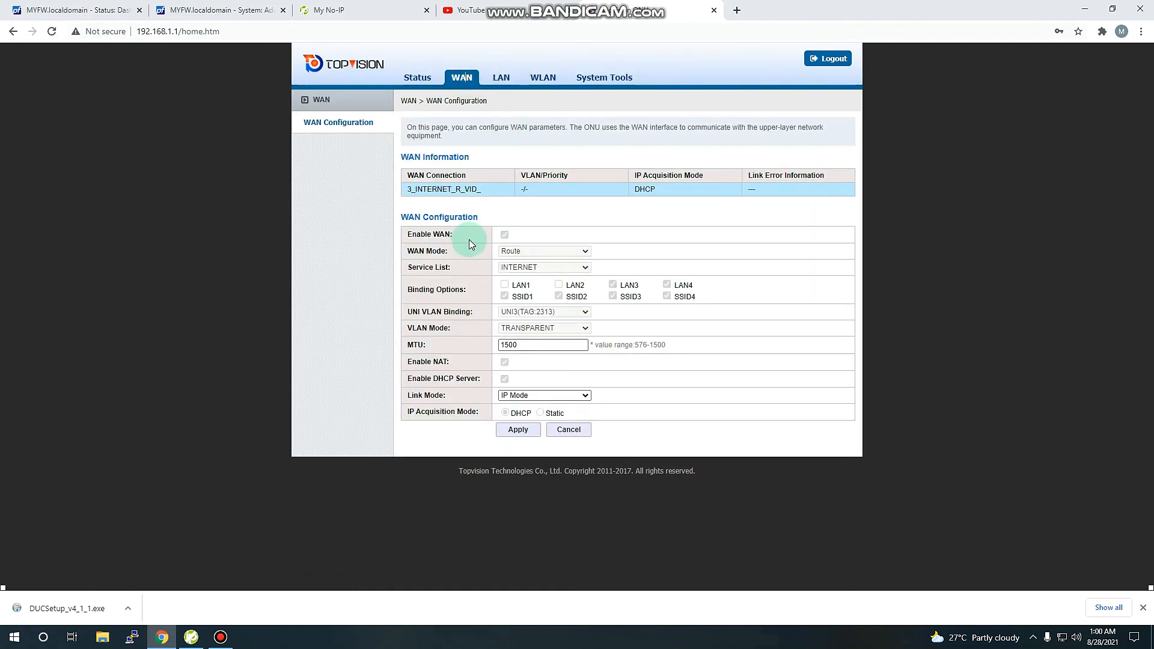
click(608, 80)
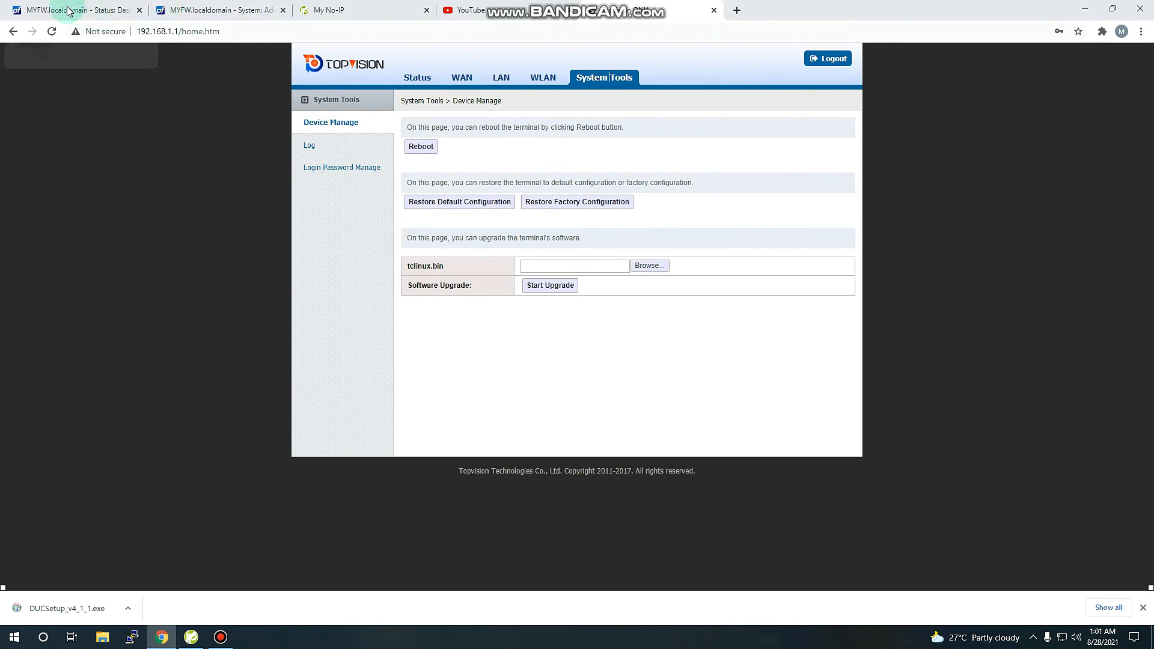
click(199, 10)
click(77, 11)
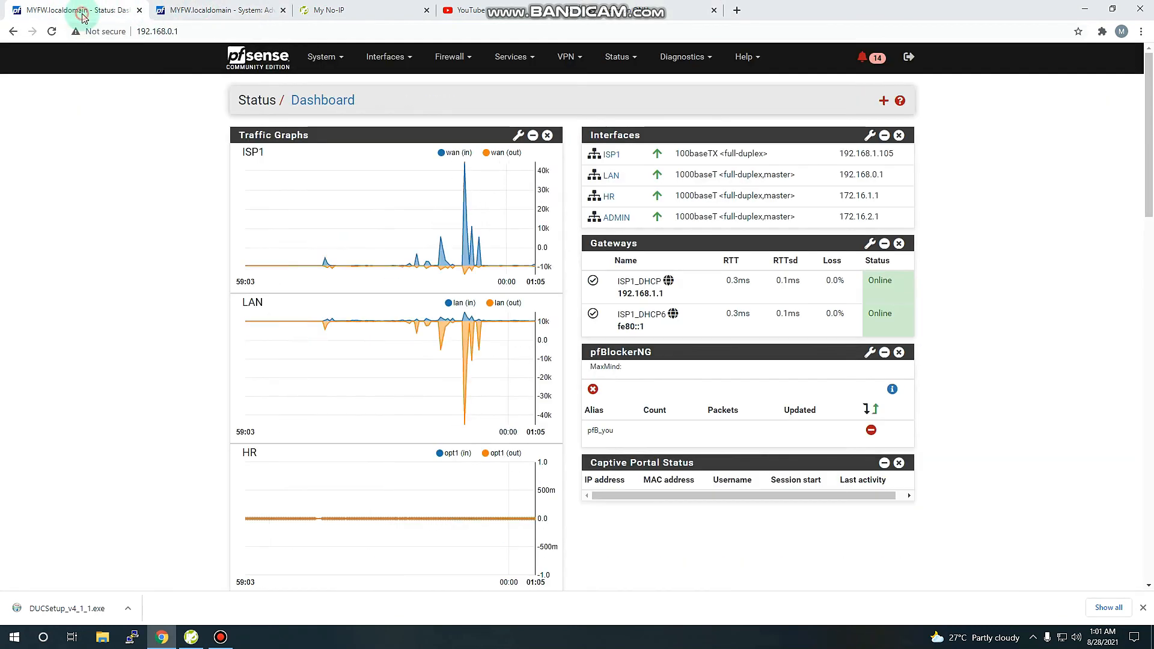
click(183, 11)
click(80, 11)
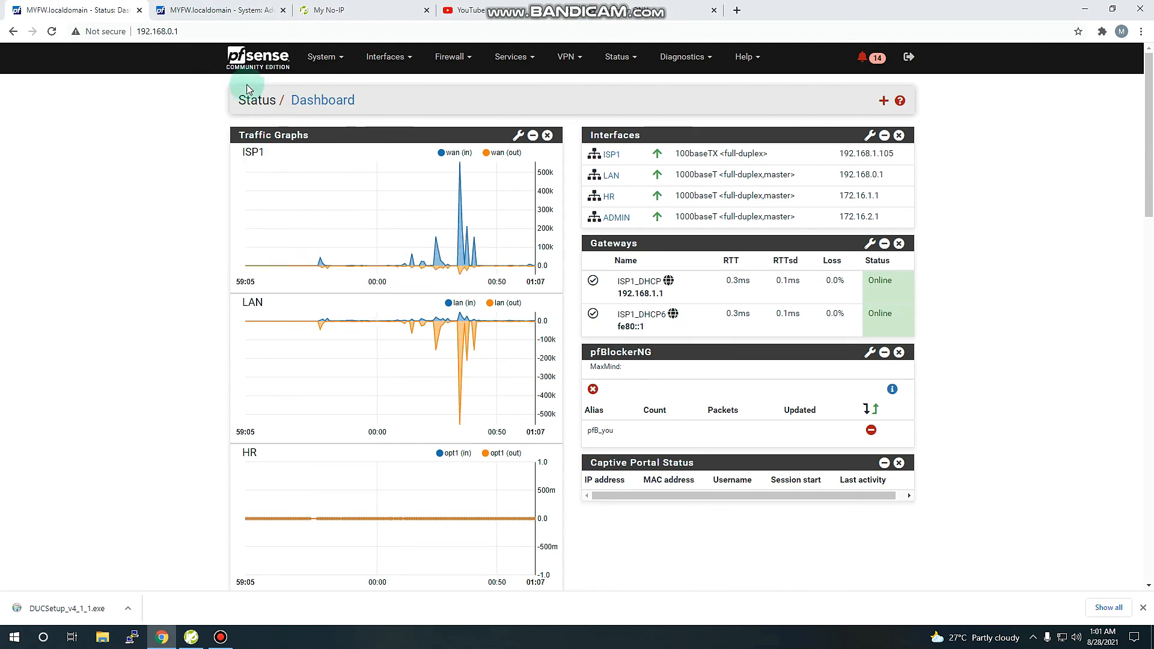
click(210, 10)
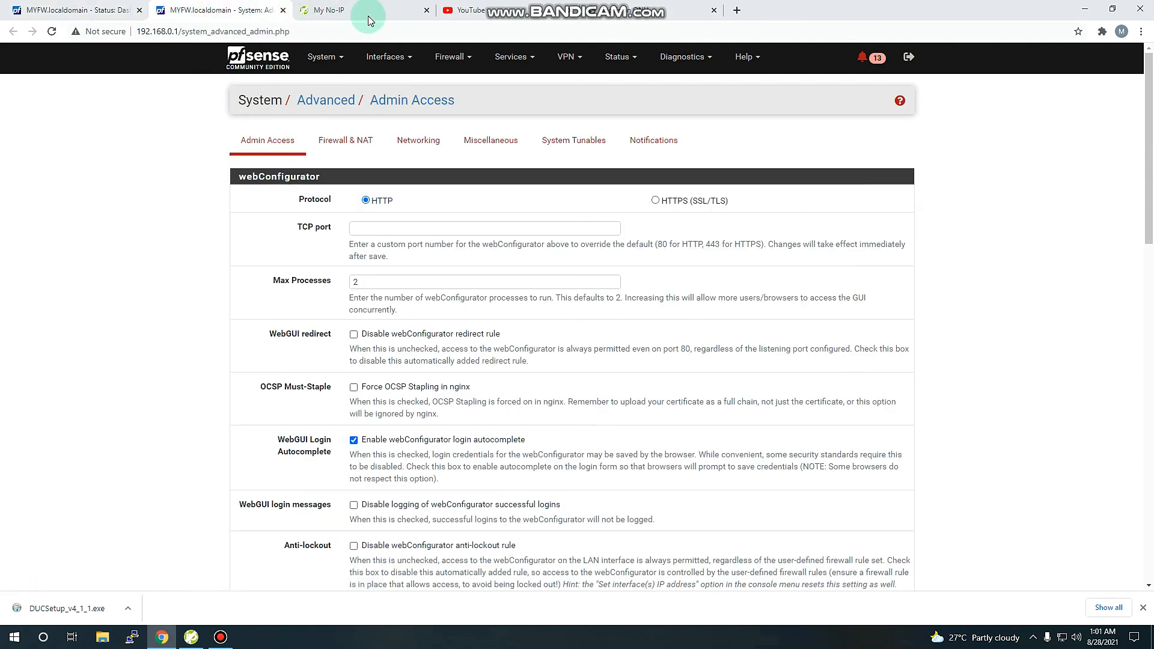
click(518, 18)
click(350, 10)
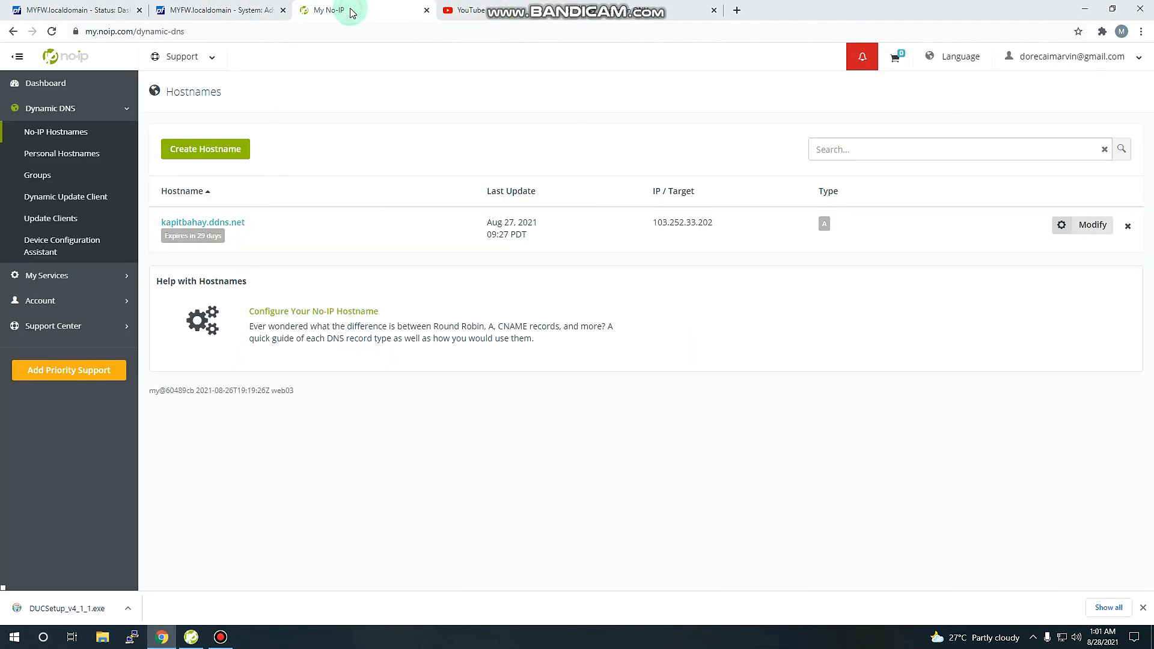
click(188, 16)
click(98, 10)
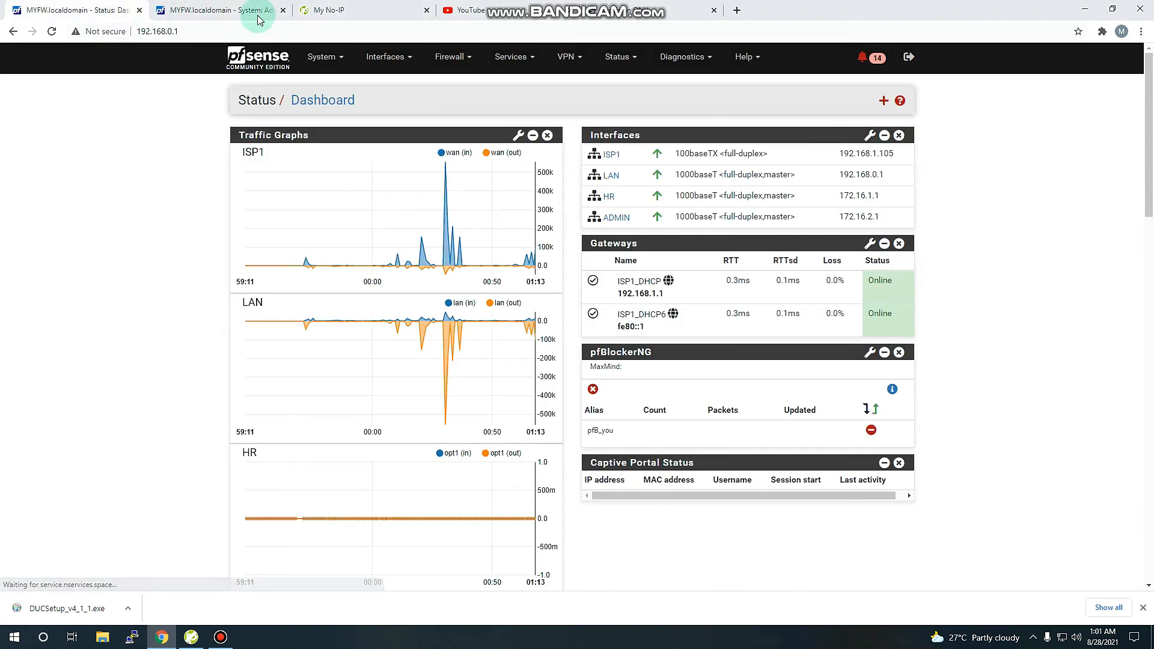
click(224, 11)
click(328, 12)
click(484, 10)
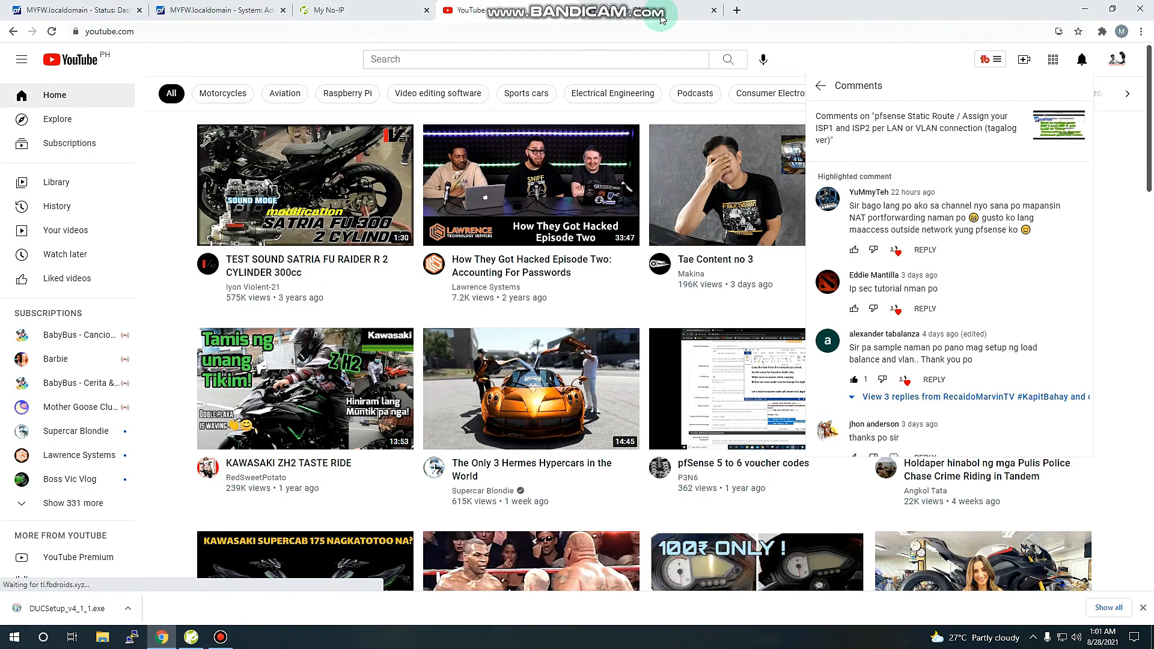
click(661, 13)
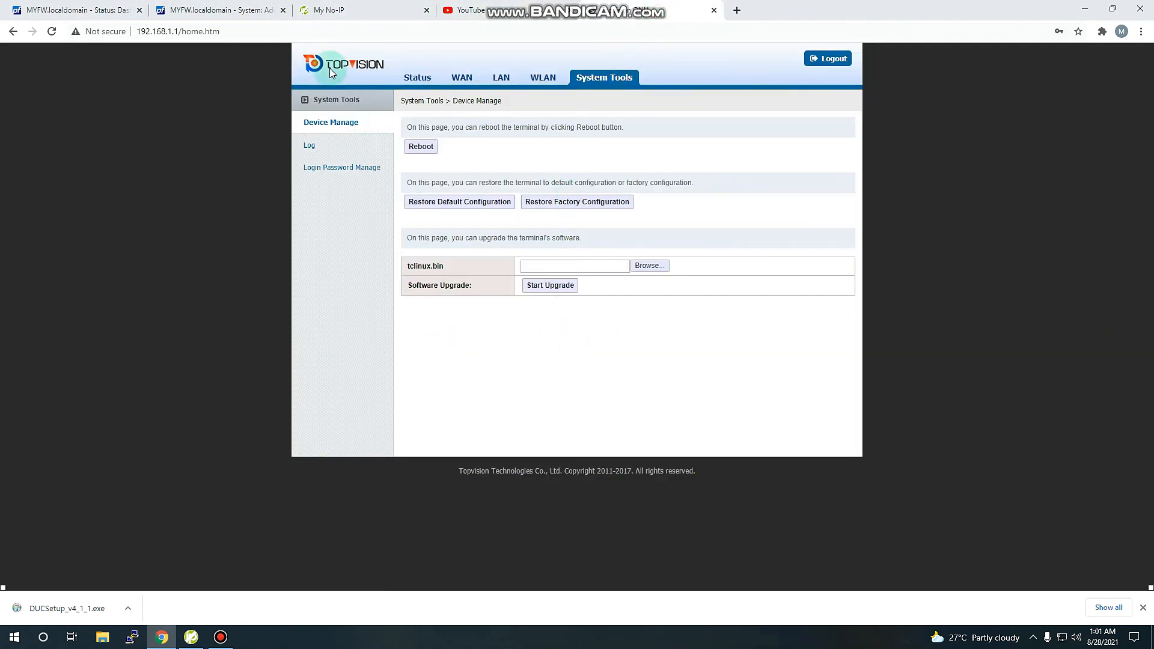
click(75, 10)
click(502, 323)
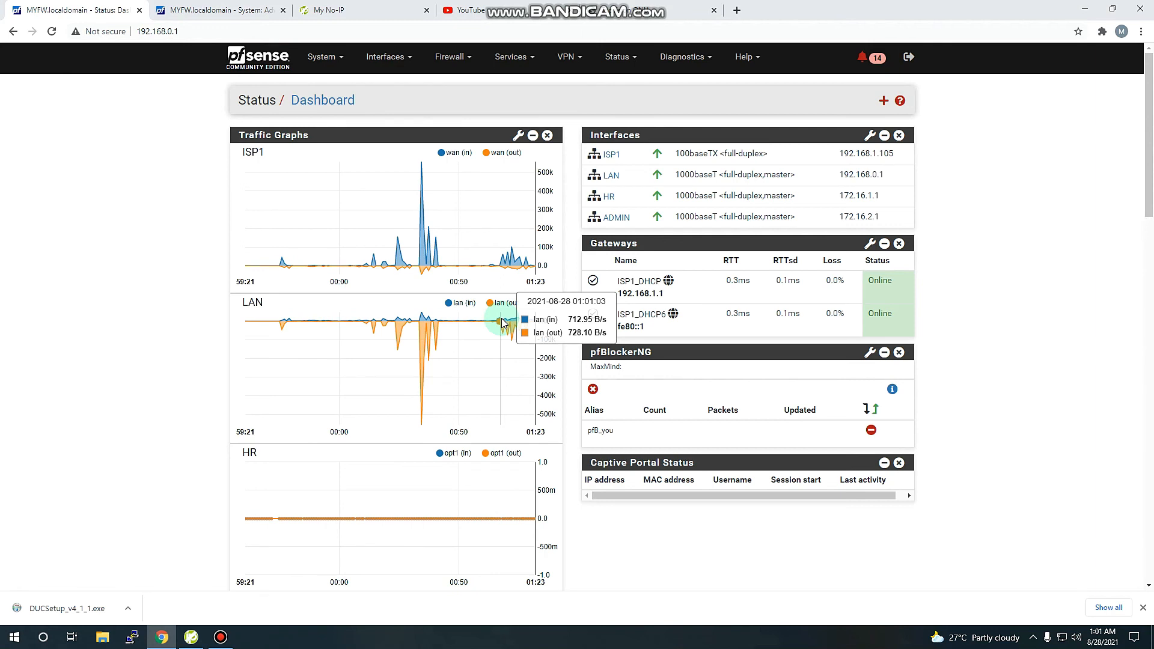
click(214, 642)
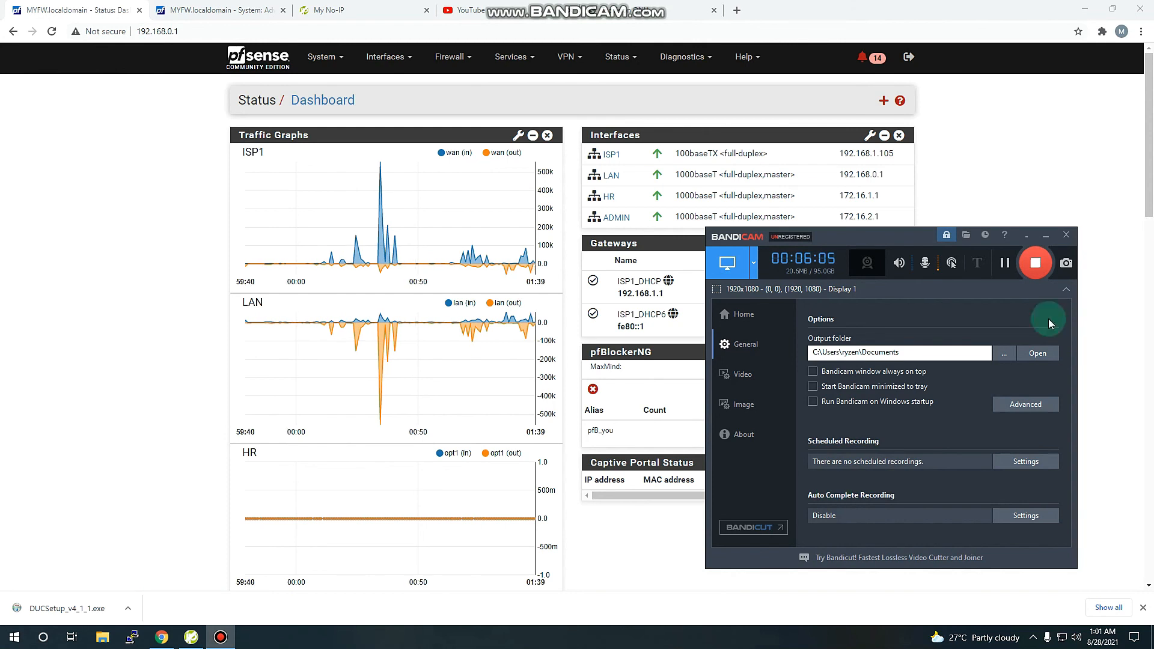
- Open pfSense's NAT port forward list and review the "Access FW outside" rule and the available VPN types
click(451, 58)
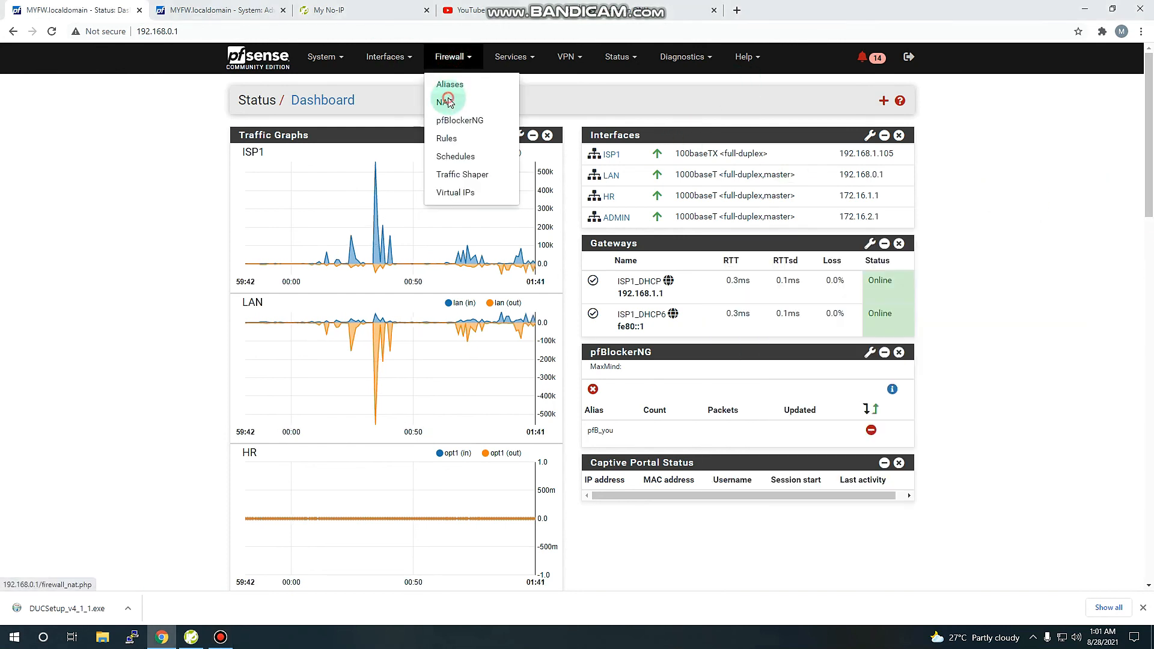
click(444, 101)
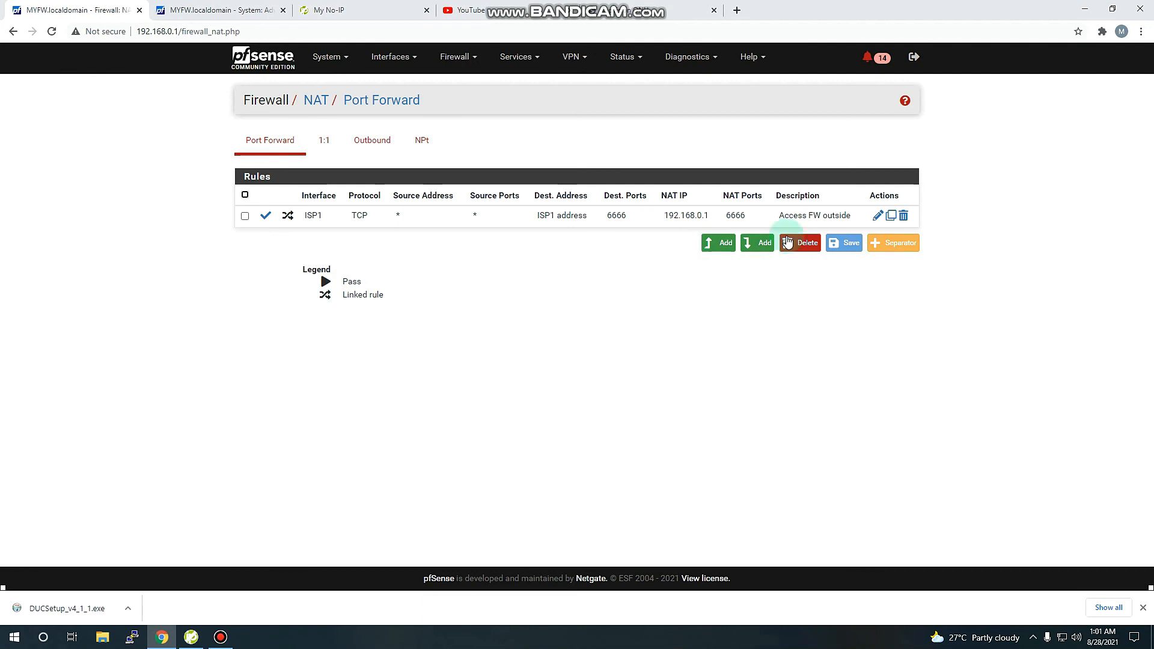
click(568, 57)
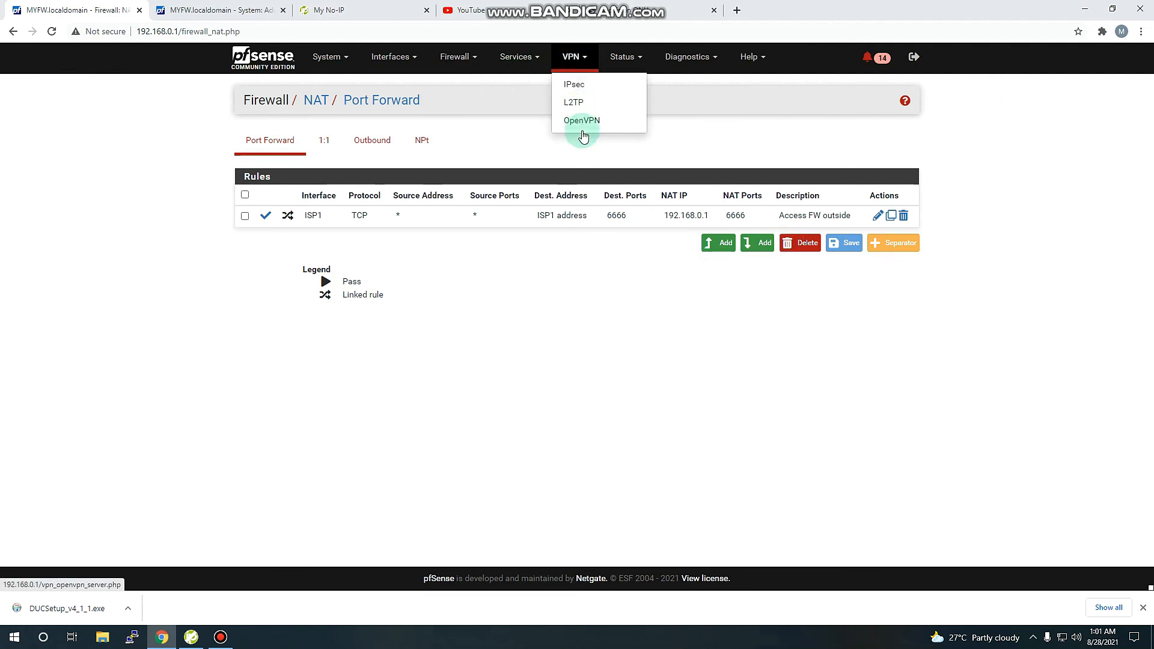